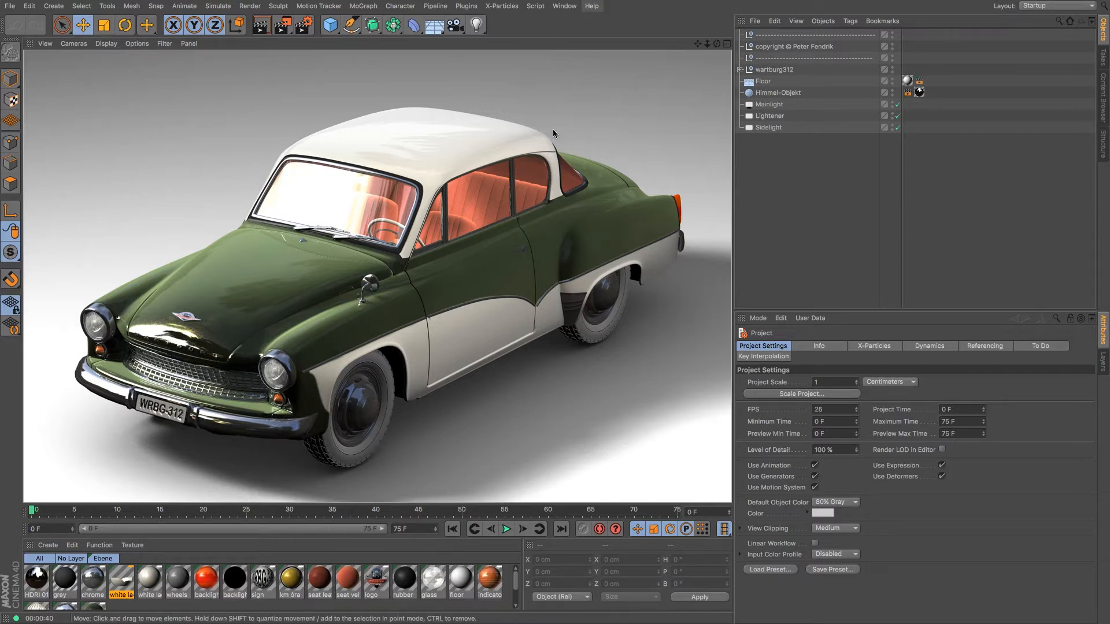
Open the Help documentation and search it for "tutorial".
left_click(591, 7)
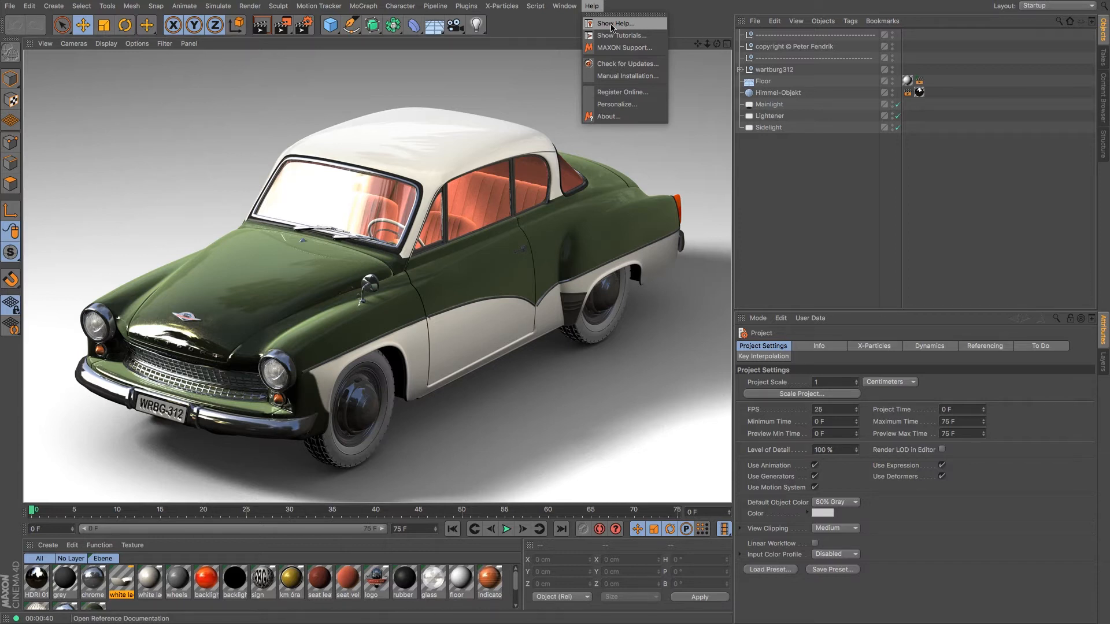
left_click(614, 25)
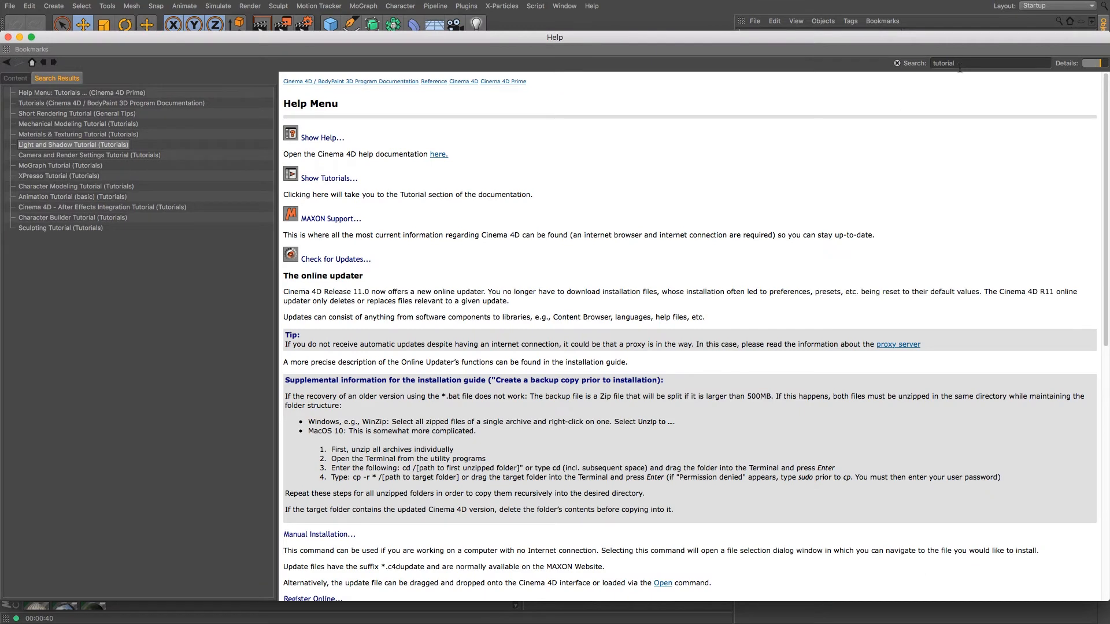
key("Return")
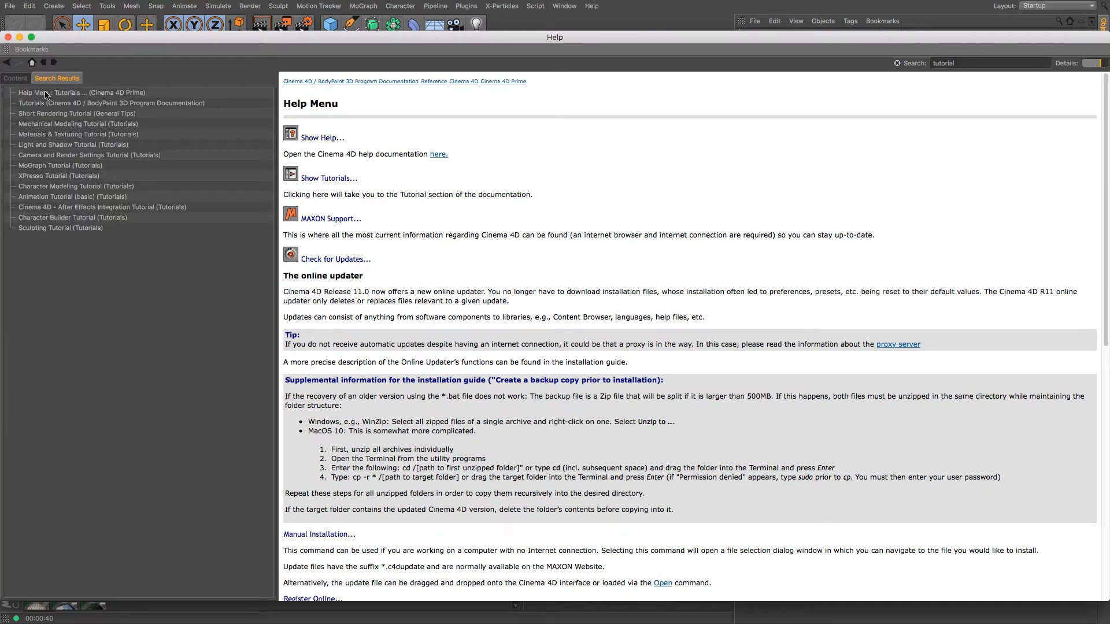
Open the Light and Shadow Tutorial and read the 3-Point Lighting page under Lighting Fundamentals.
left_click(61, 146)
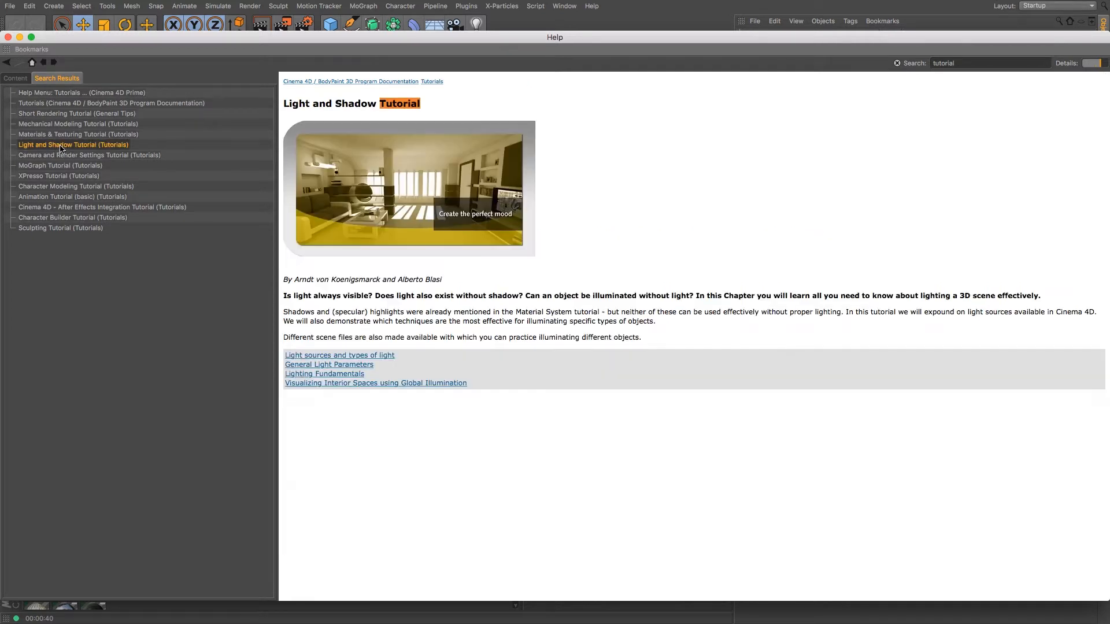
left_click(332, 375)
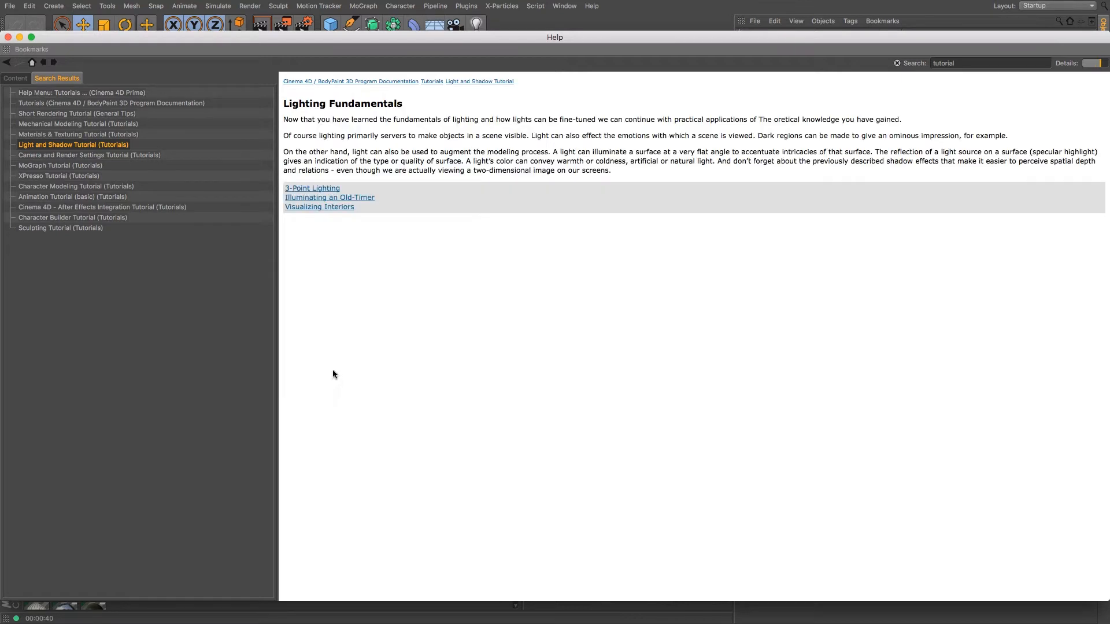
left_click(311, 190)
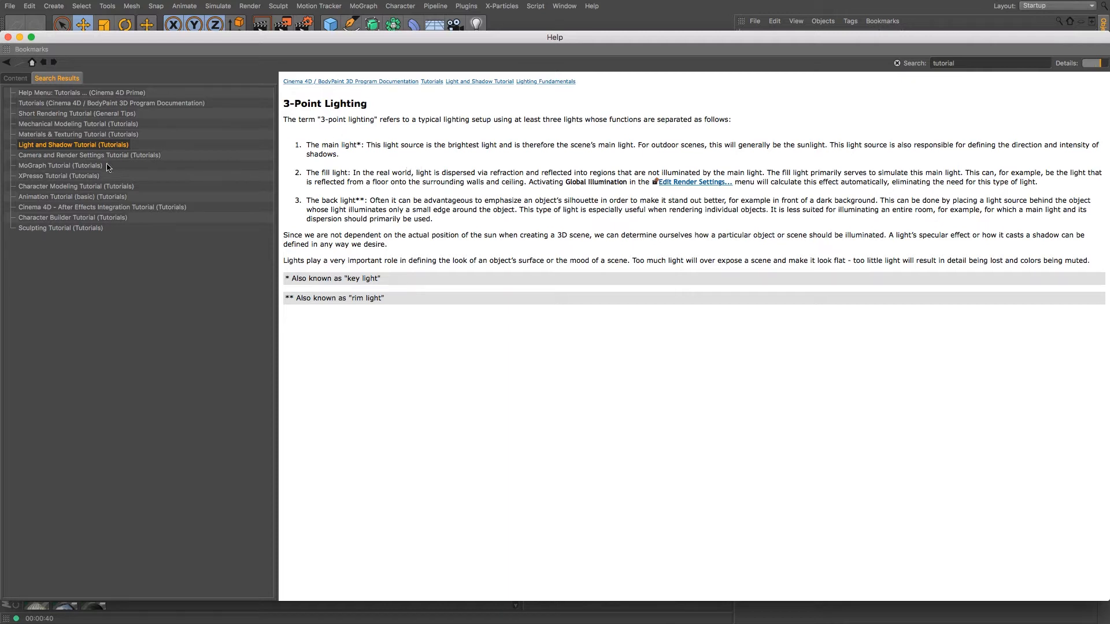
Return to Lighting Fundamentals, read the Illuminating an Old-Timer page, and reposition the Help window to show more of it.
left_click(7, 61)
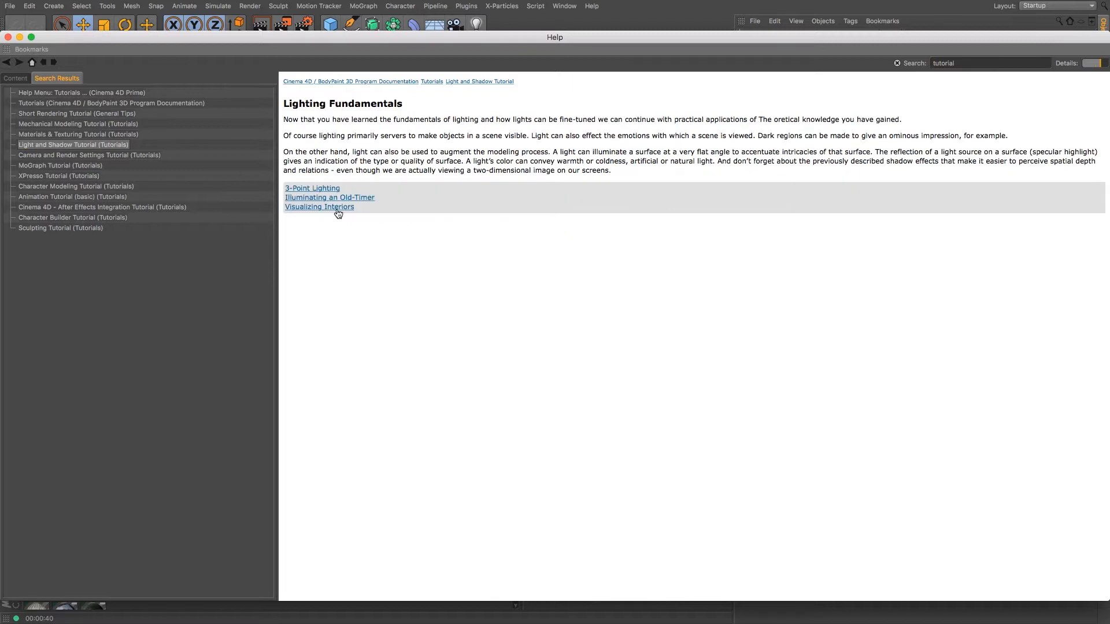
left_click(307, 199)
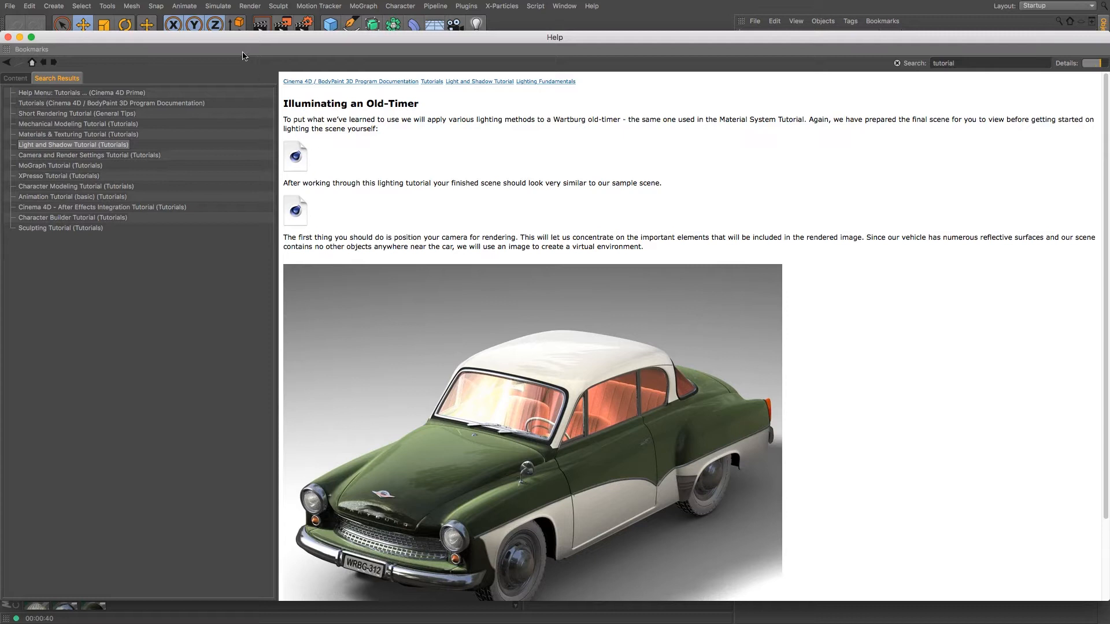
left_click_drag(237, 38, 312, 42)
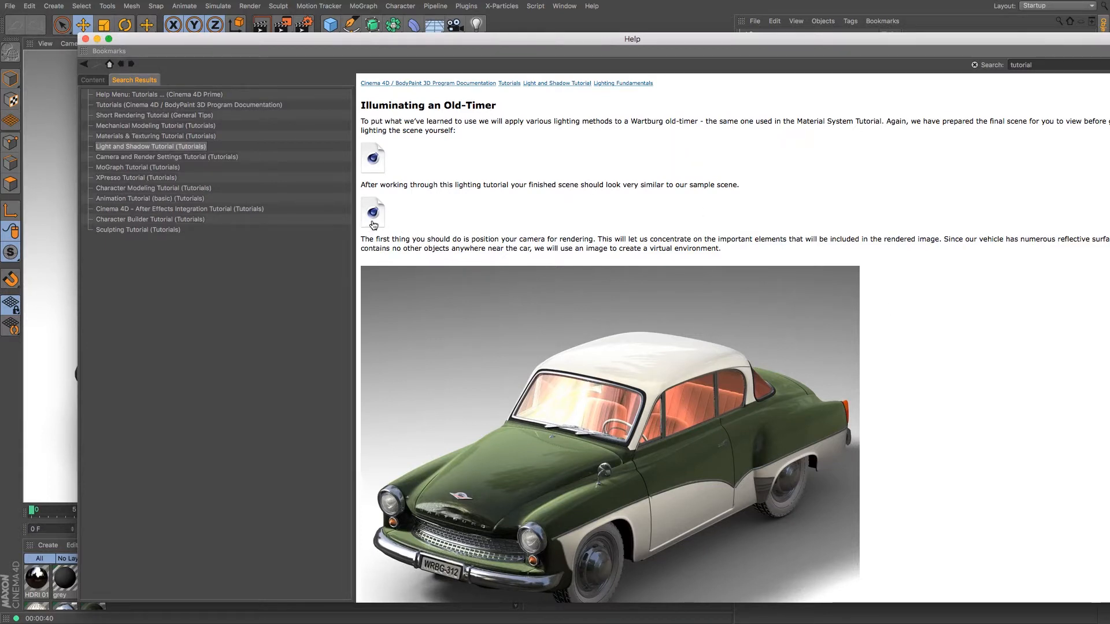
left_click_drag(325, 39, 287, 7)
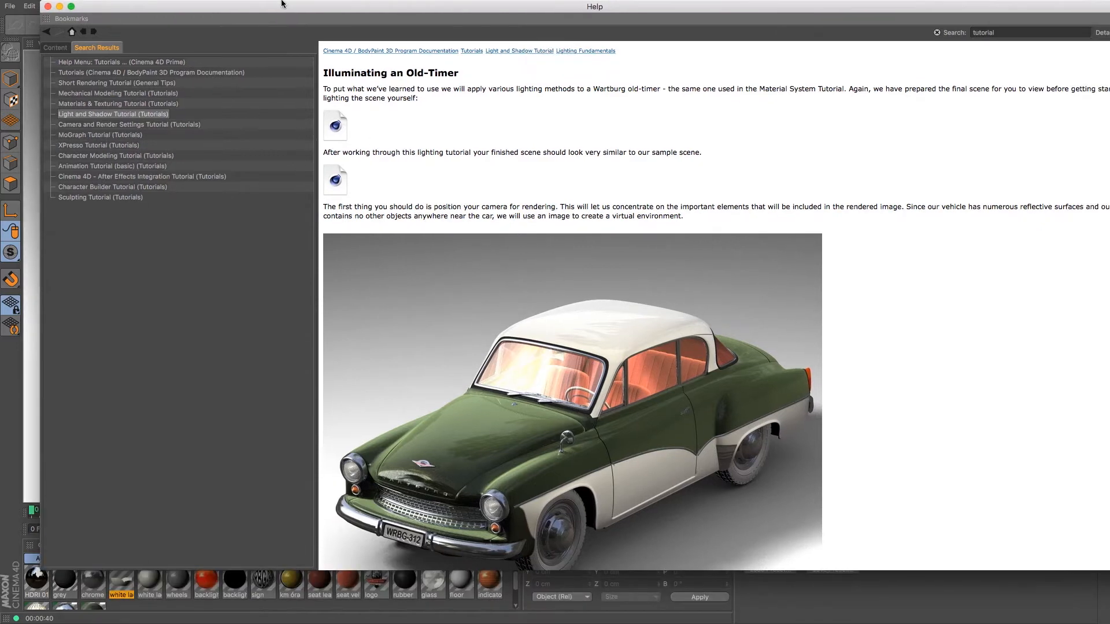
scroll(505, 363, "down", 3)
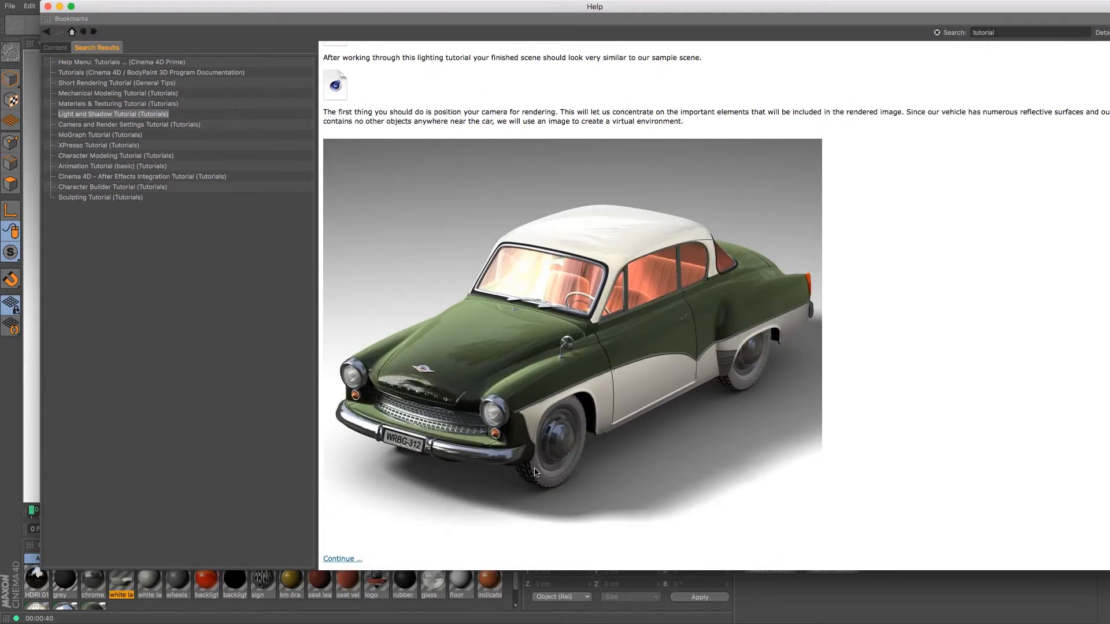
Continue through the old-timer tutorial, reading the HDR Images and Compositing Tag pages.
left_click(342, 559)
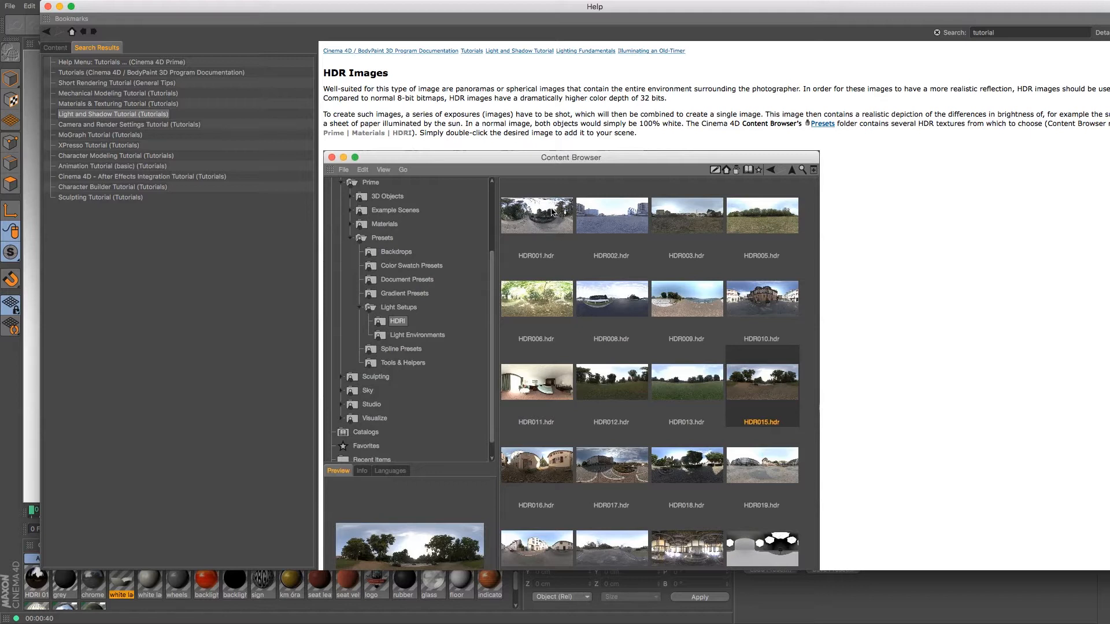
scroll(539, 323, "down", 1)
scroll(539, 323, "down", 5)
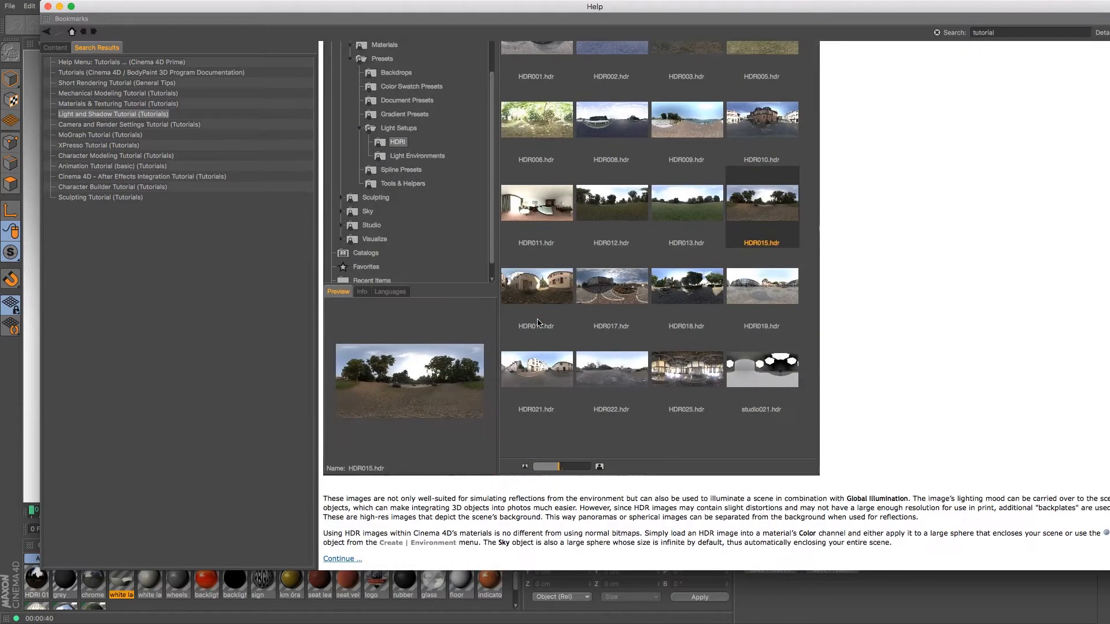
left_click(345, 560)
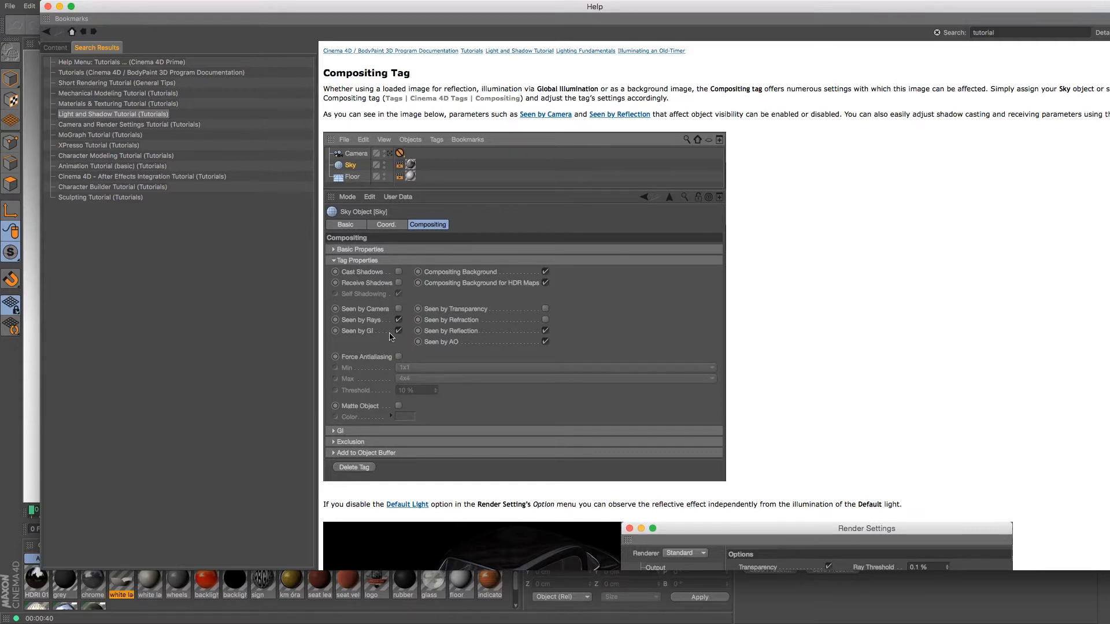
scroll(673, 407, "down", 6)
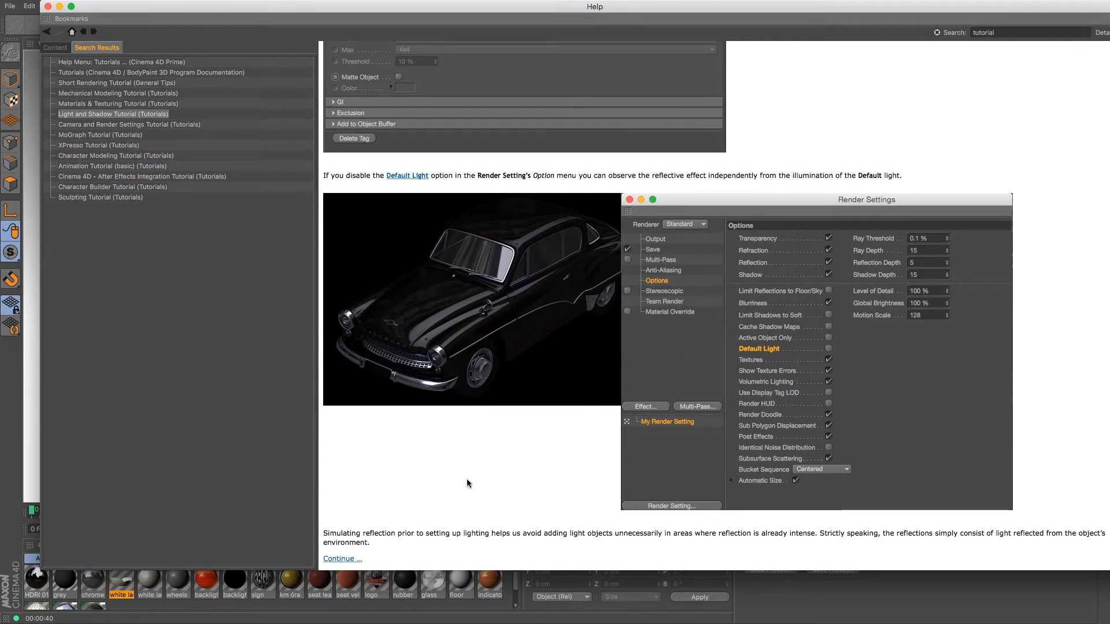
Read the tutorial pages on positioning the main light and the fill light, plus the page that follows them.
left_click(341, 559)
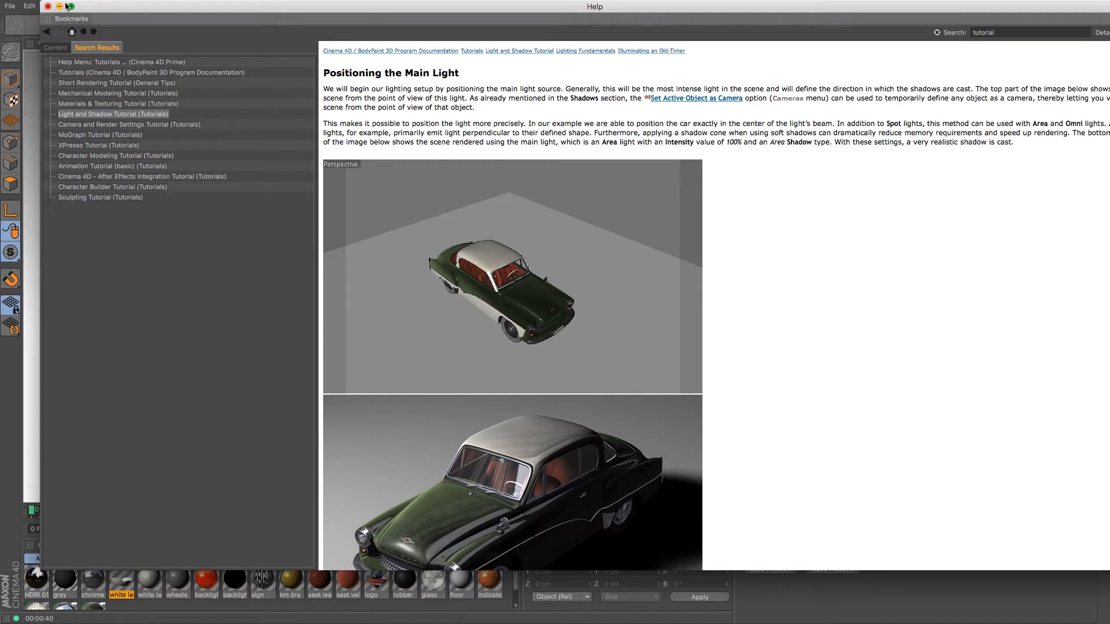
scroll(435, 245, "down", 3)
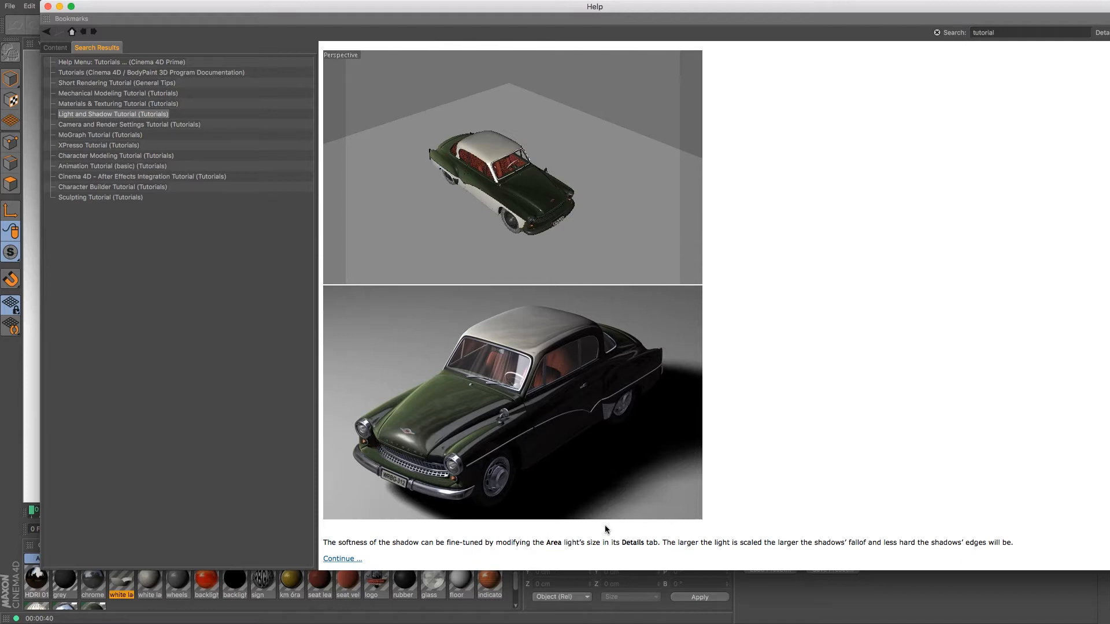
left_click(344, 559)
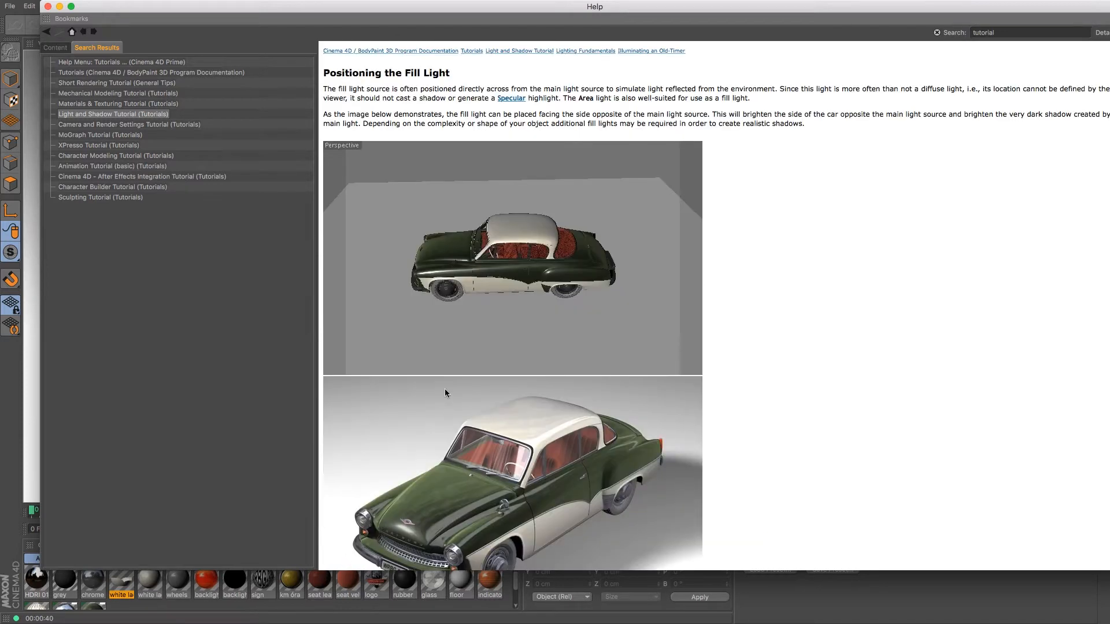
scroll(425, 338, "down", 3)
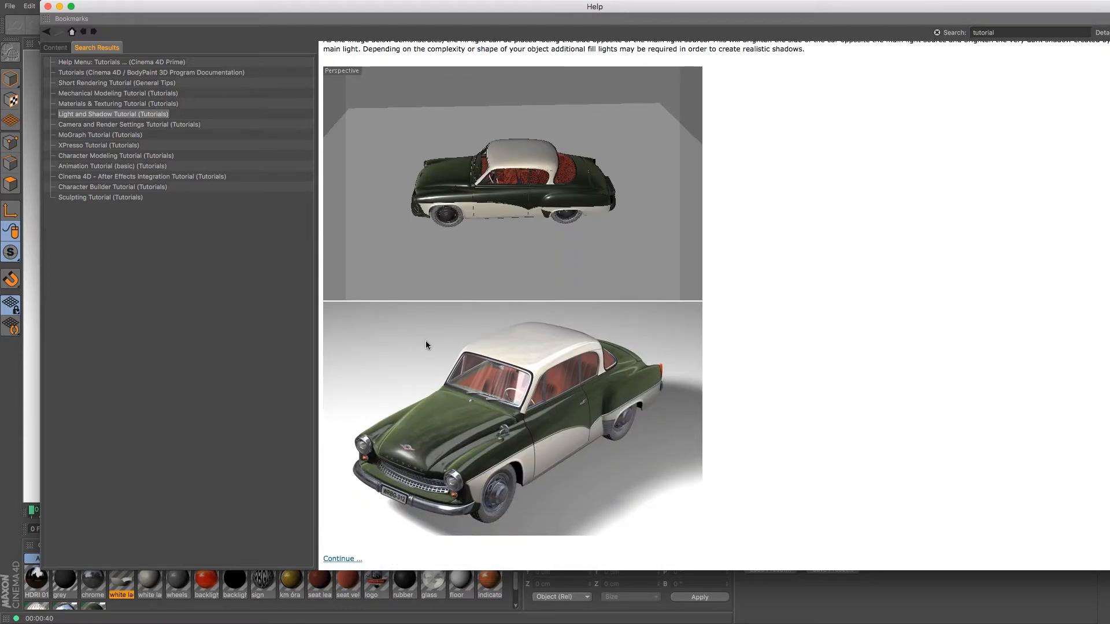
left_click(342, 558)
scroll(439, 399, "down", 4)
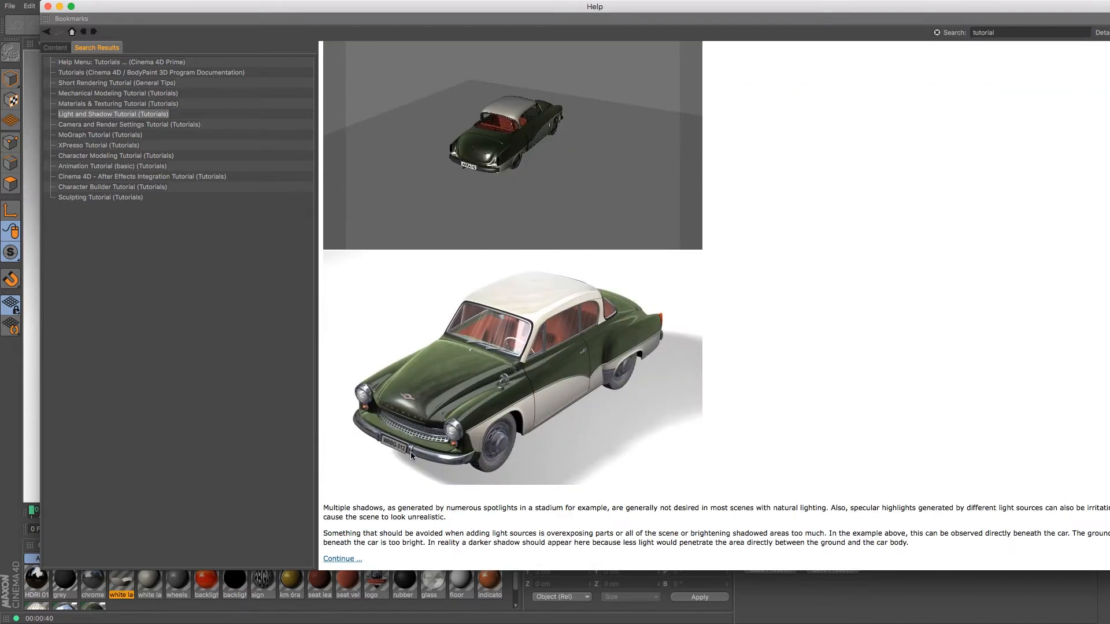
Read the pages on excluding the floor from a light and Adjusting Shadows, then return to the tutorial overview and close Help.
left_click(336, 559)
scroll(424, 394, "down", 4)
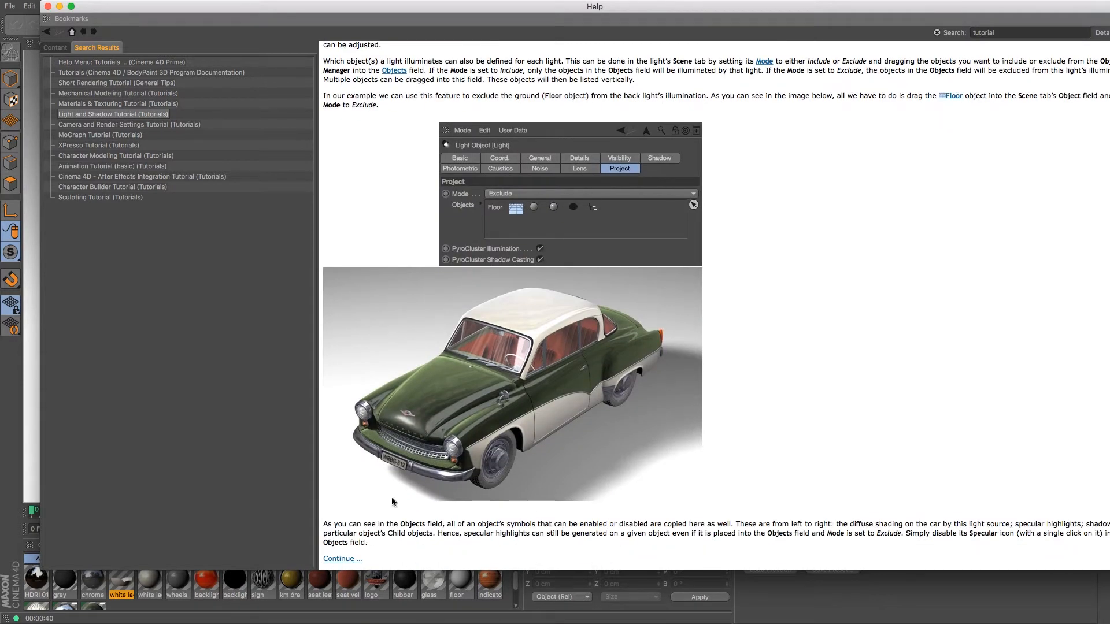
left_click(353, 557)
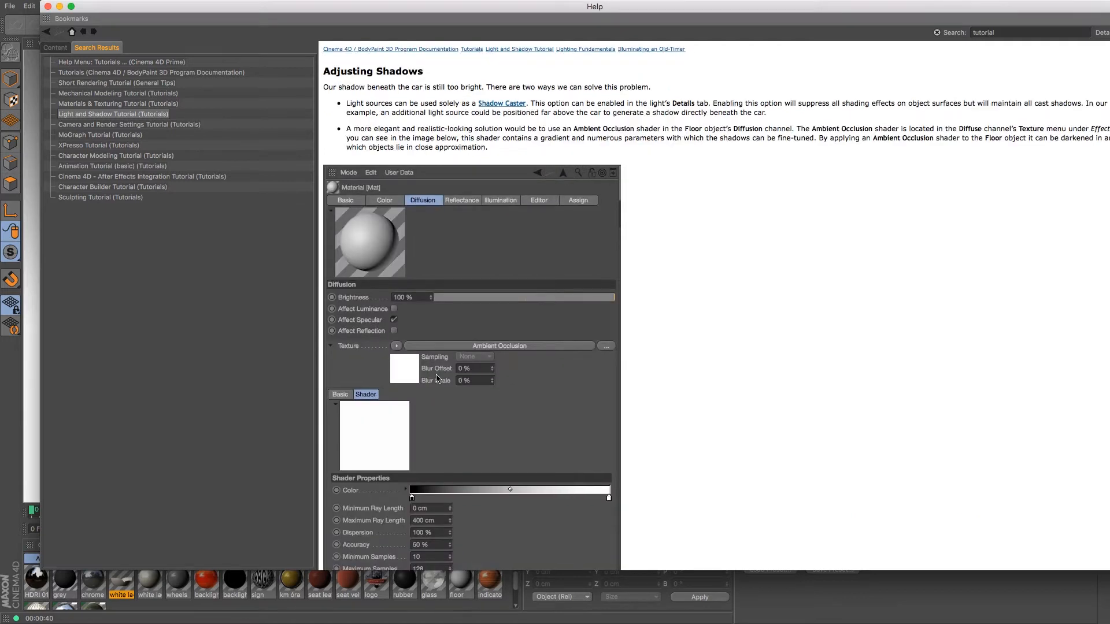
scroll(436, 381, "down", 5)
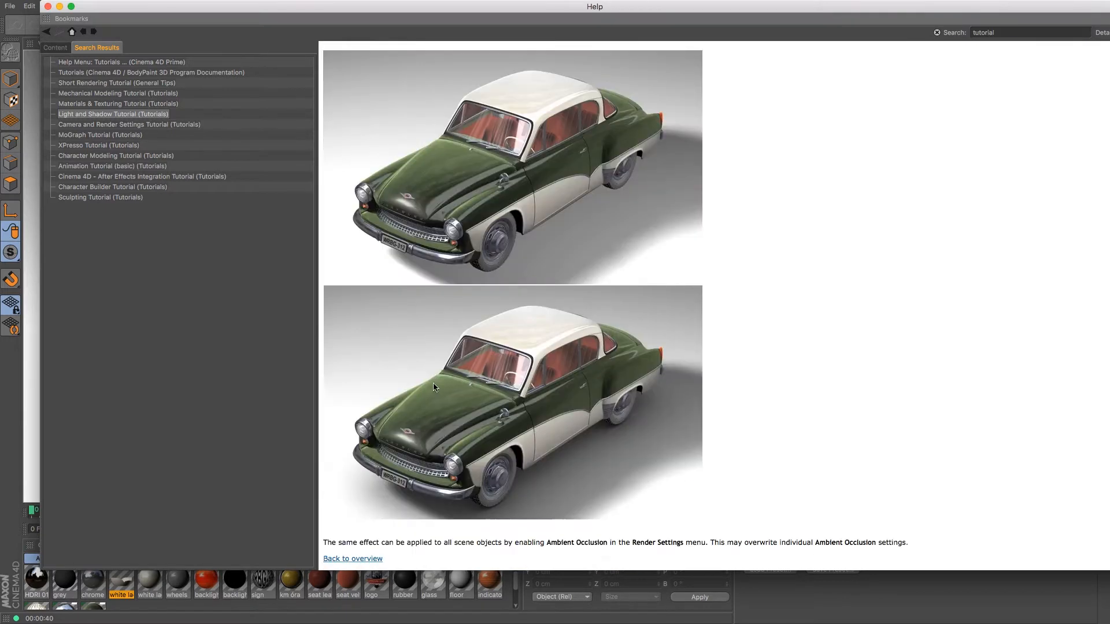
left_click(363, 559)
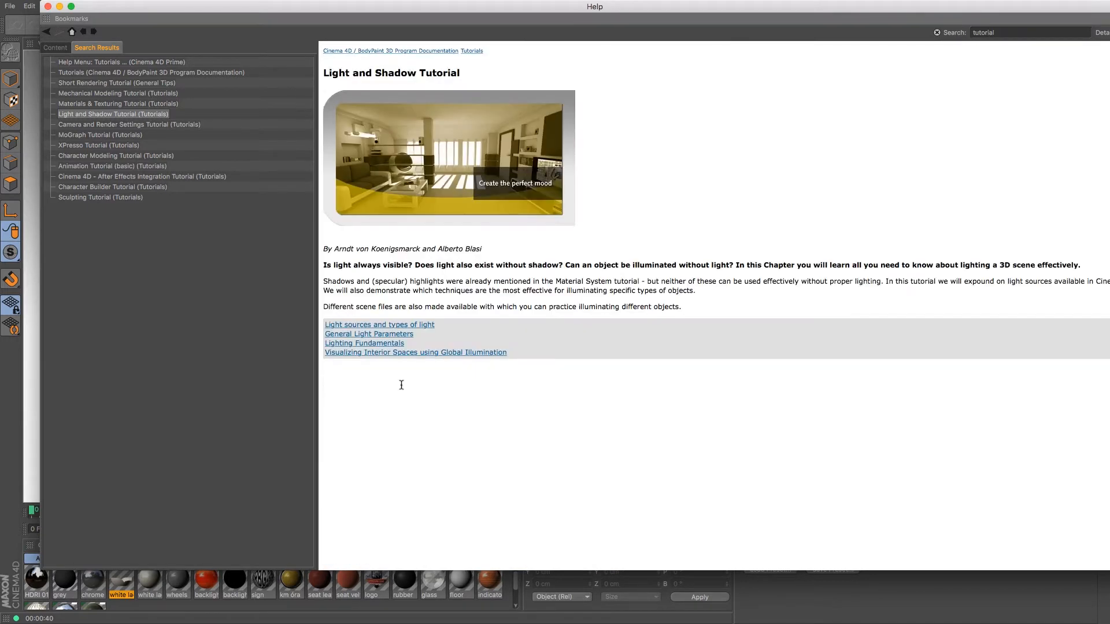
left_click(48, 7)
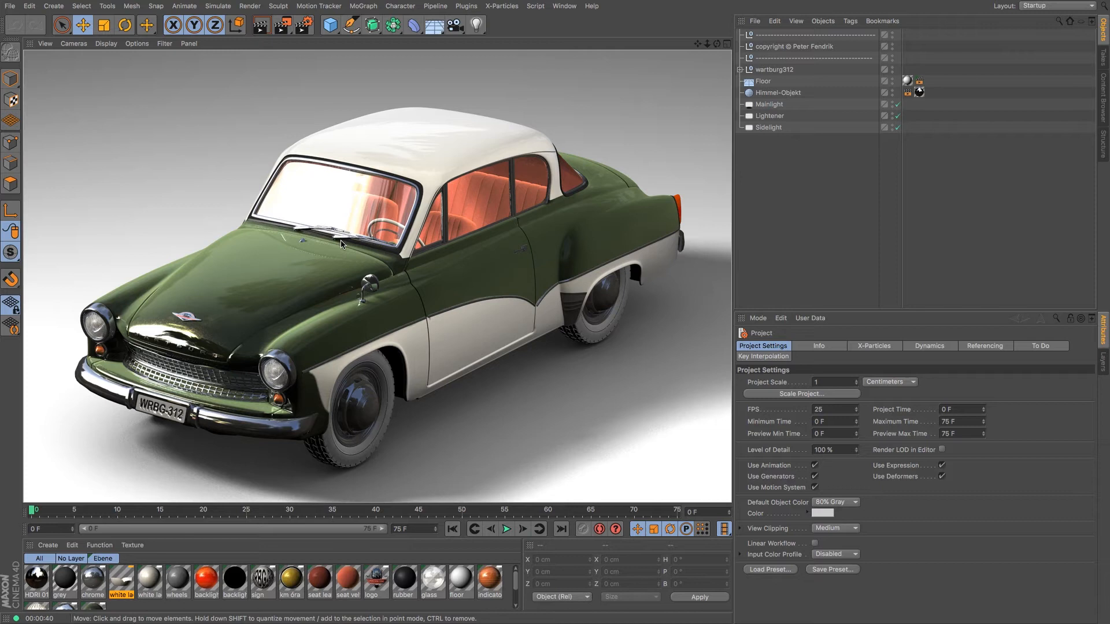
Inspect the separator and copyright nulls and the Mainlight, Lightener and Sidelight objects in the car scene.
left_click(777, 35)
left_click(777, 48)
left_click(779, 61)
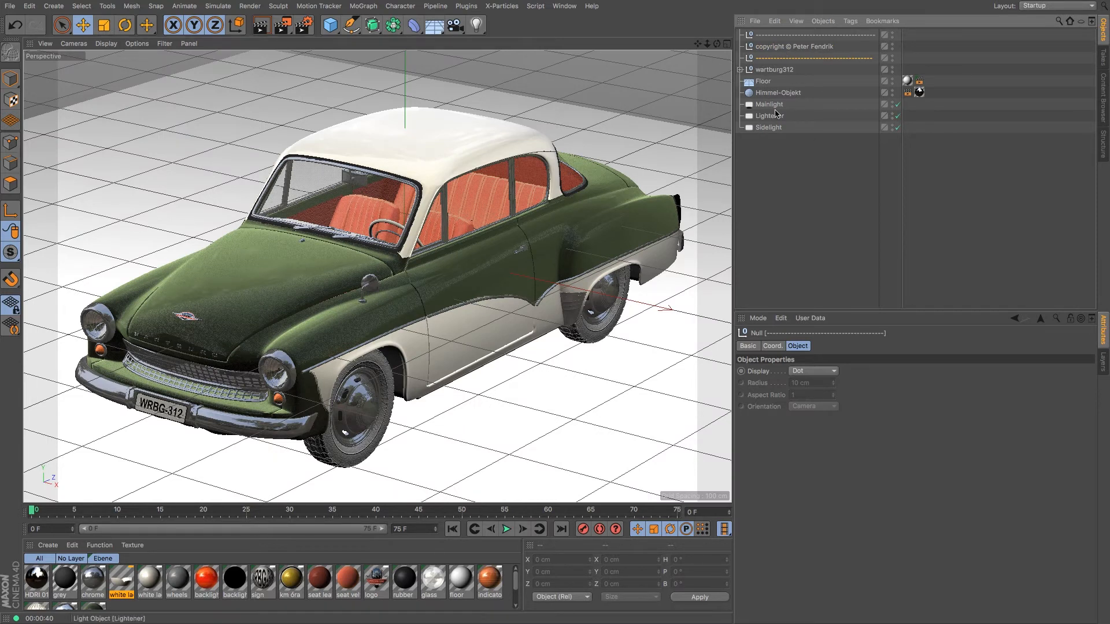
left_click(786, 47)
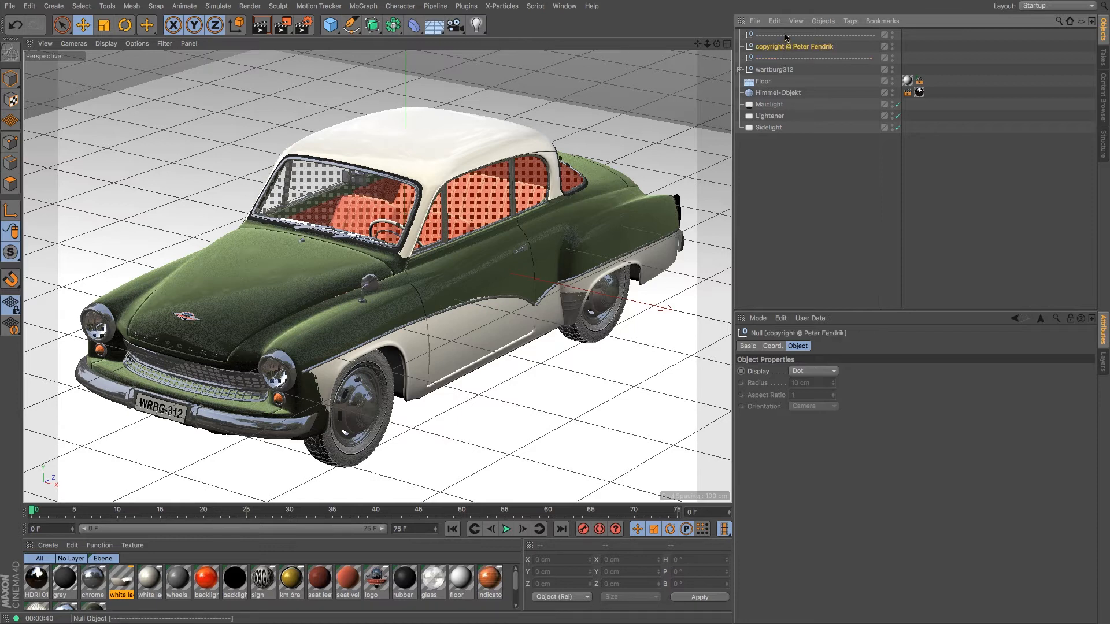
left_click(764, 105)
left_click(768, 127)
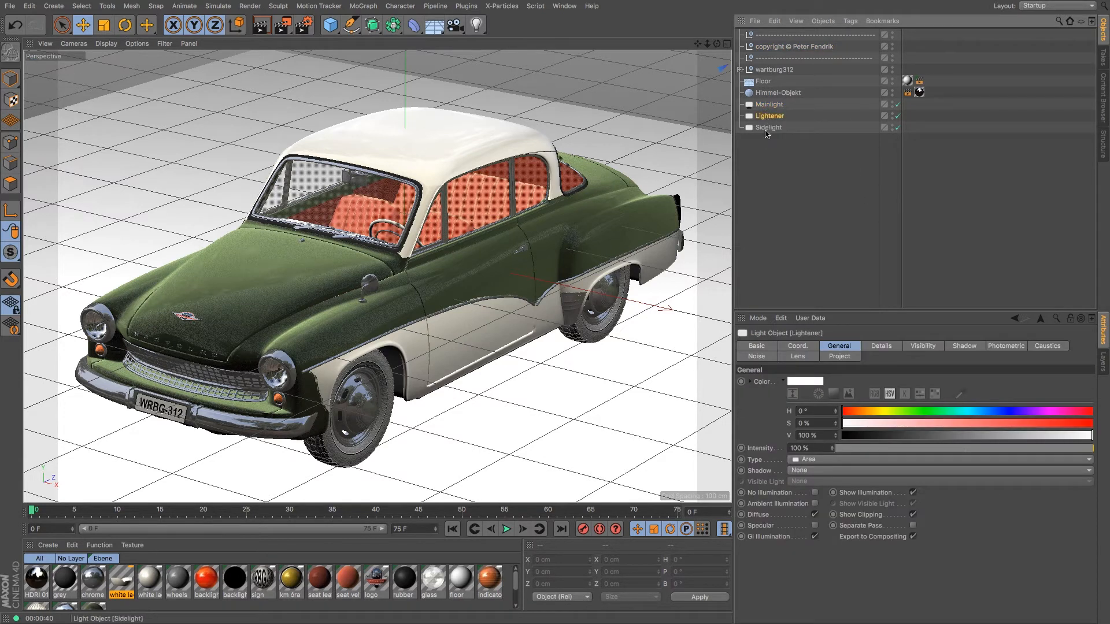
Add a standard camera from the current view and rename it "main camera".
left_click(455, 25)
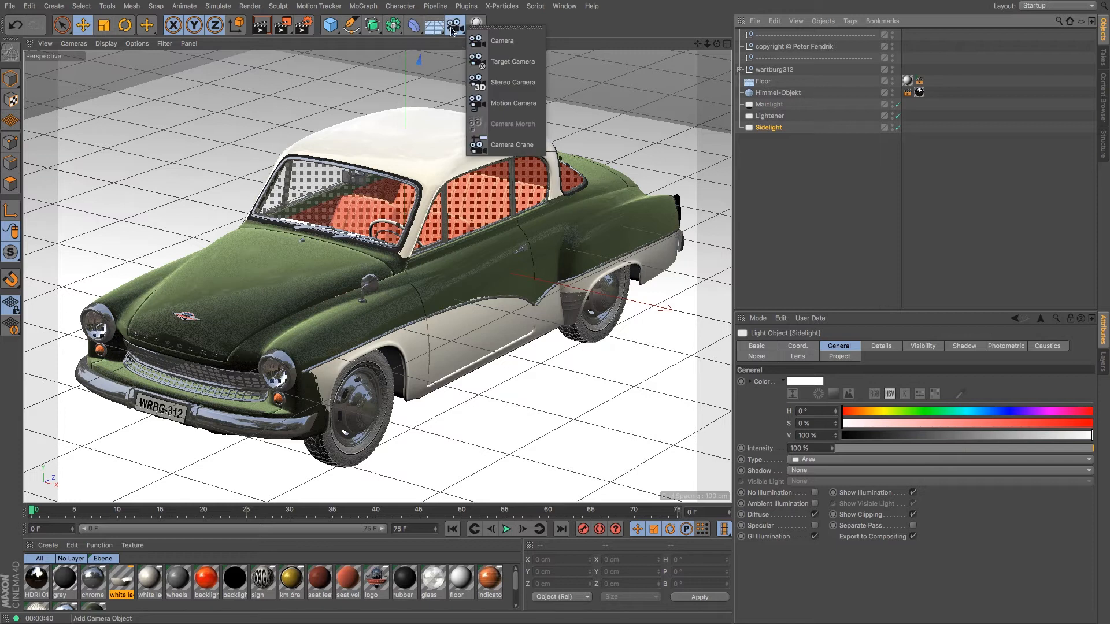
left_click(496, 42)
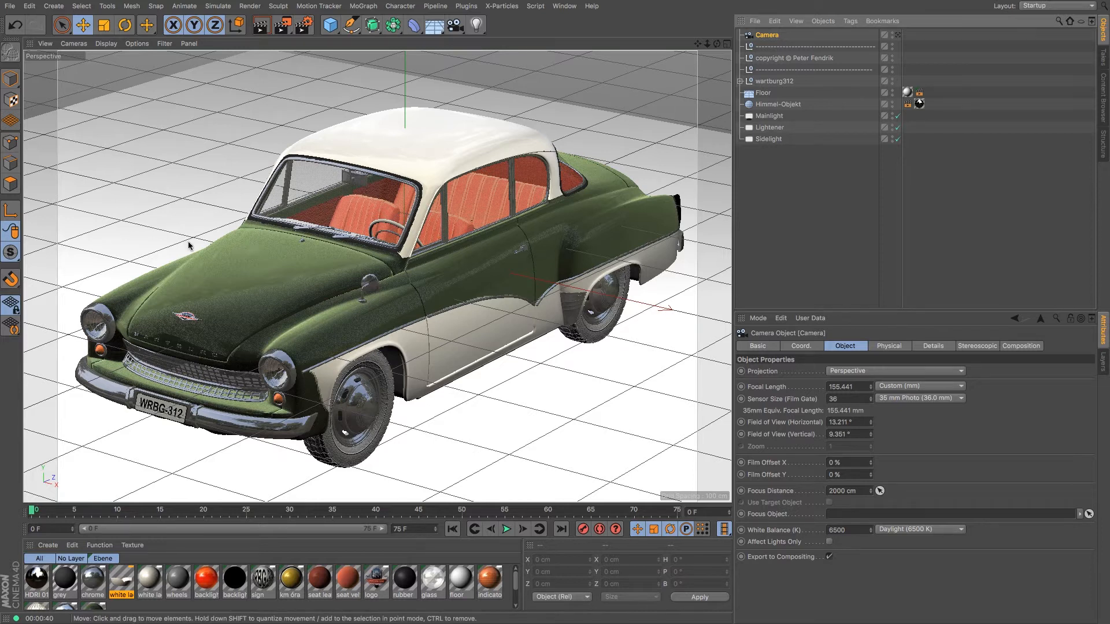
double_click(768, 36)
type("main camera")
key("Return")
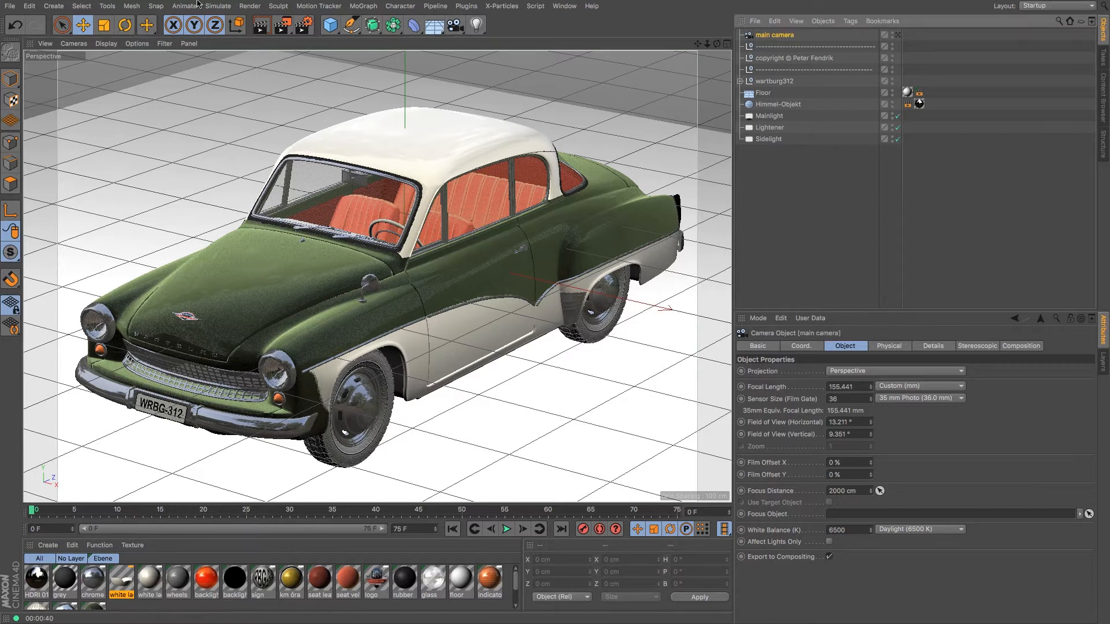
Switch the viewport to the Default Camera and frame an overview of the car, floor and all three area lights.
left_click(73, 44)
mouse_move(107, 58)
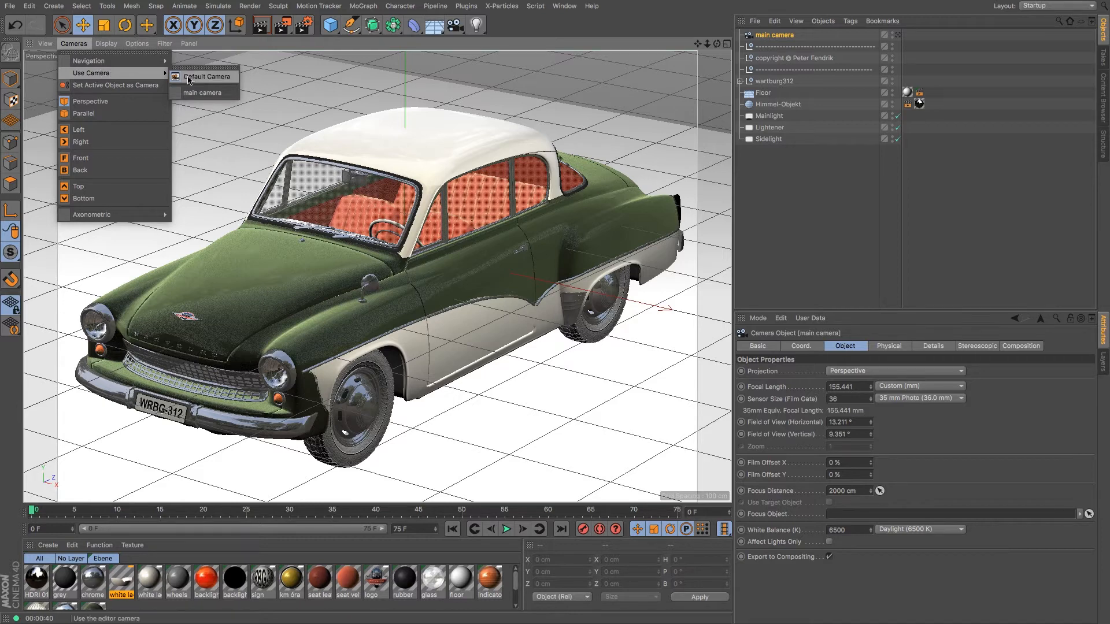
left_click(189, 78)
left_click_drag(707, 44, 586, 44)
left_click_drag(697, 44, 683, 111)
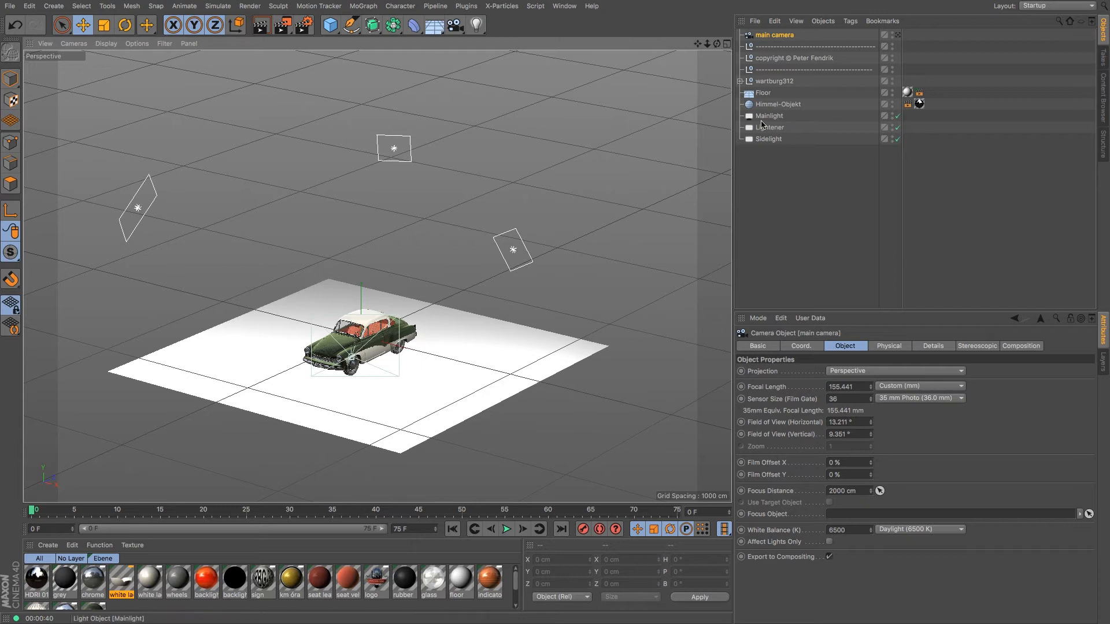
Switch to Model mode and select the Mainlight, then the Lightener, to examine their placement around the car.
left_click(12, 80)
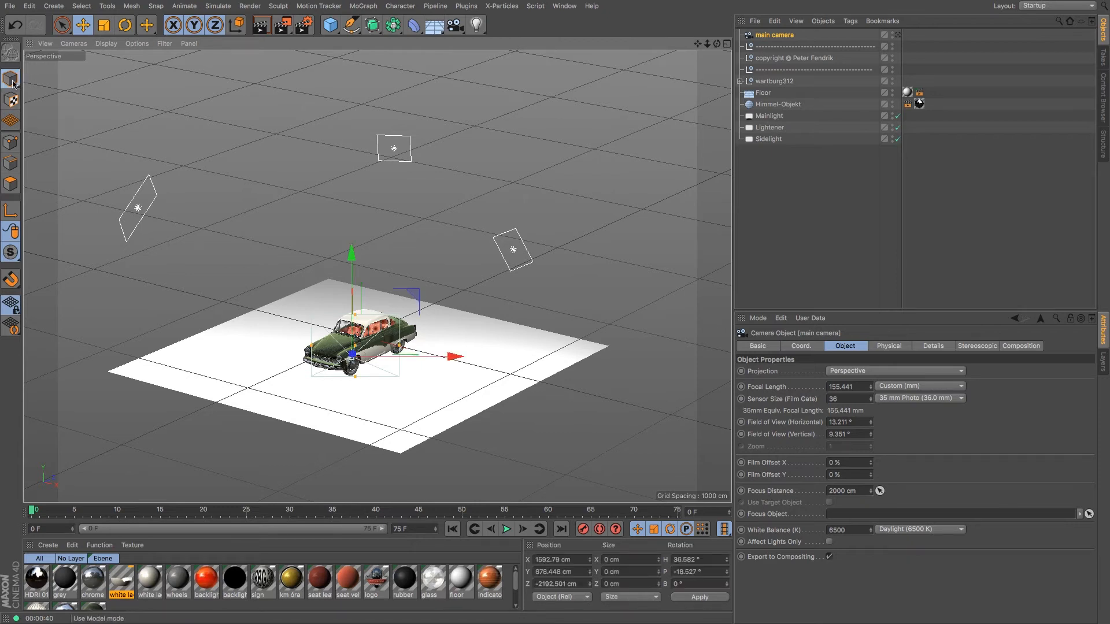
left_click(769, 116)
left_click(770, 127)
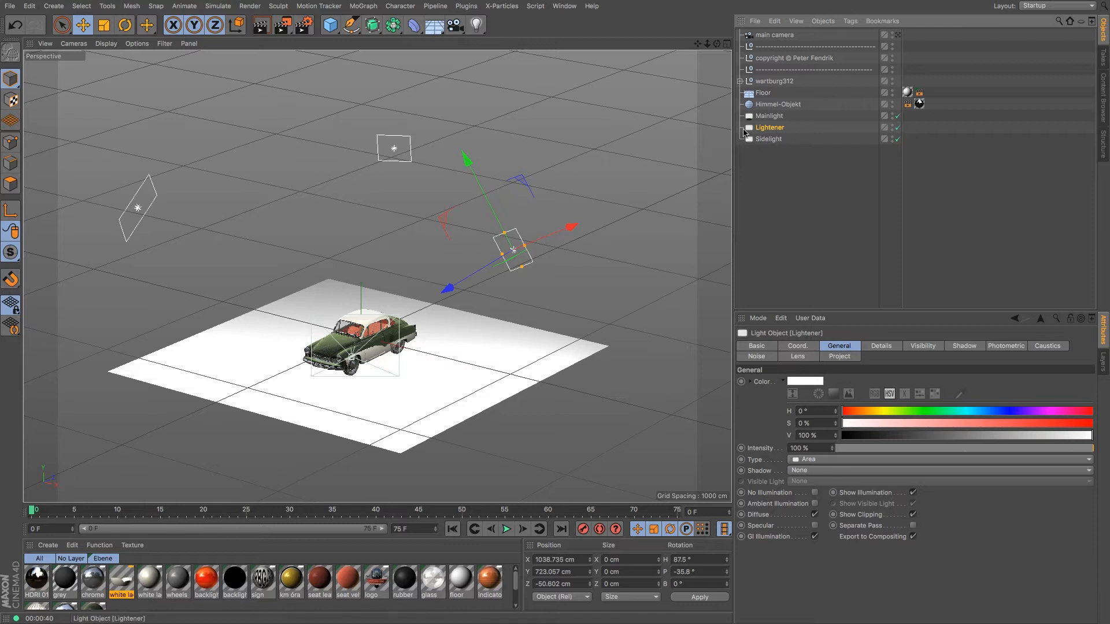
Select the Sidelight and examine its placement, comparing the main camera view with the Default Camera overview.
left_click(772, 139)
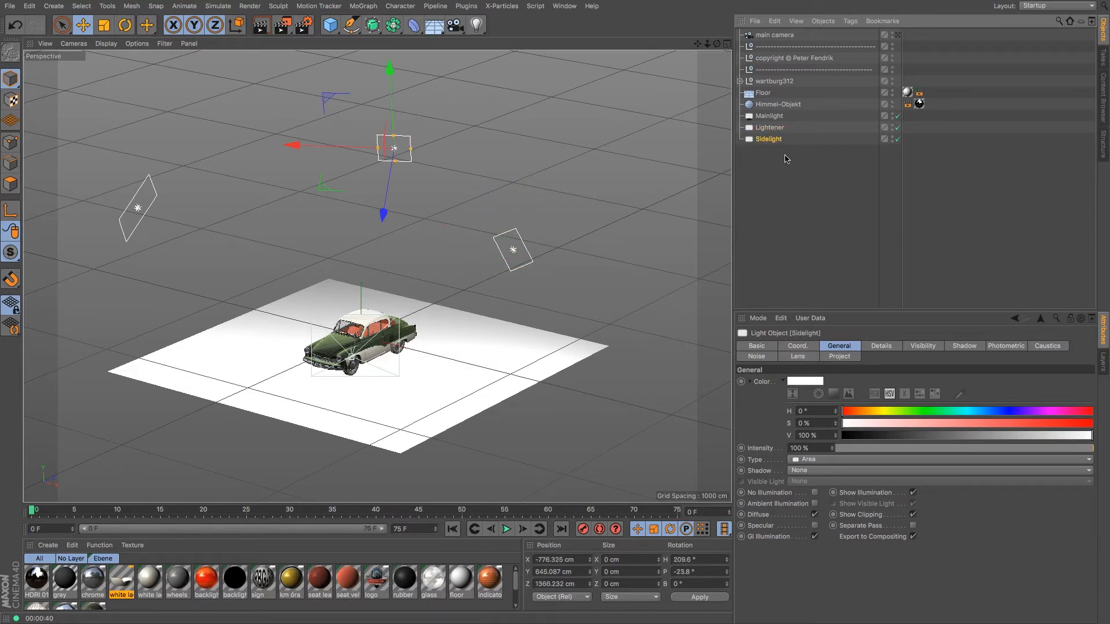
left_click(897, 36)
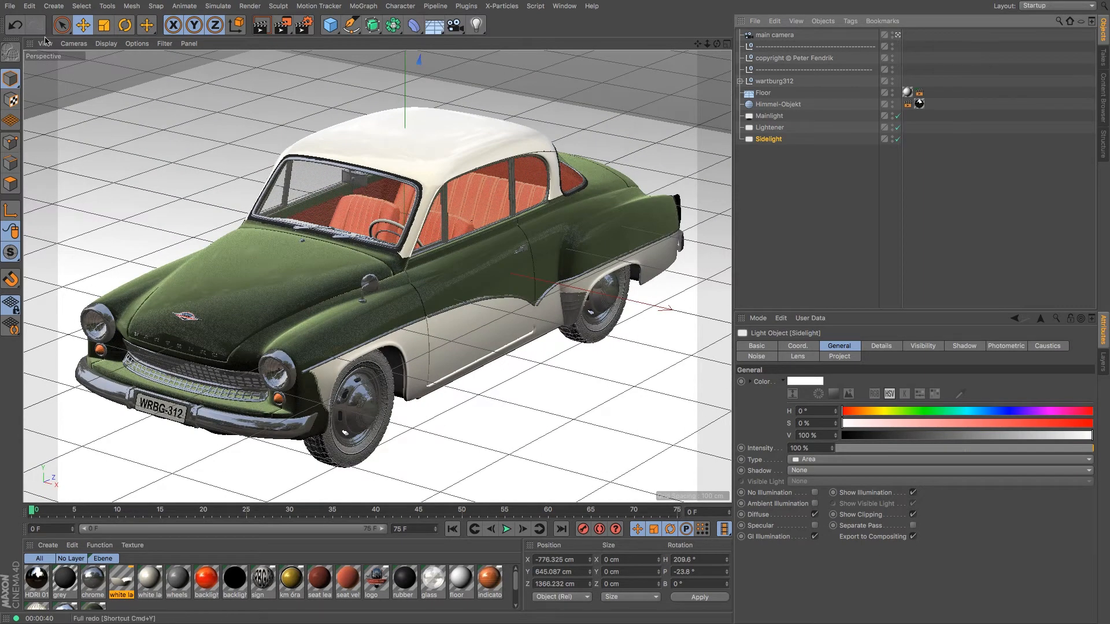
left_click(73, 43)
mouse_move(129, 76)
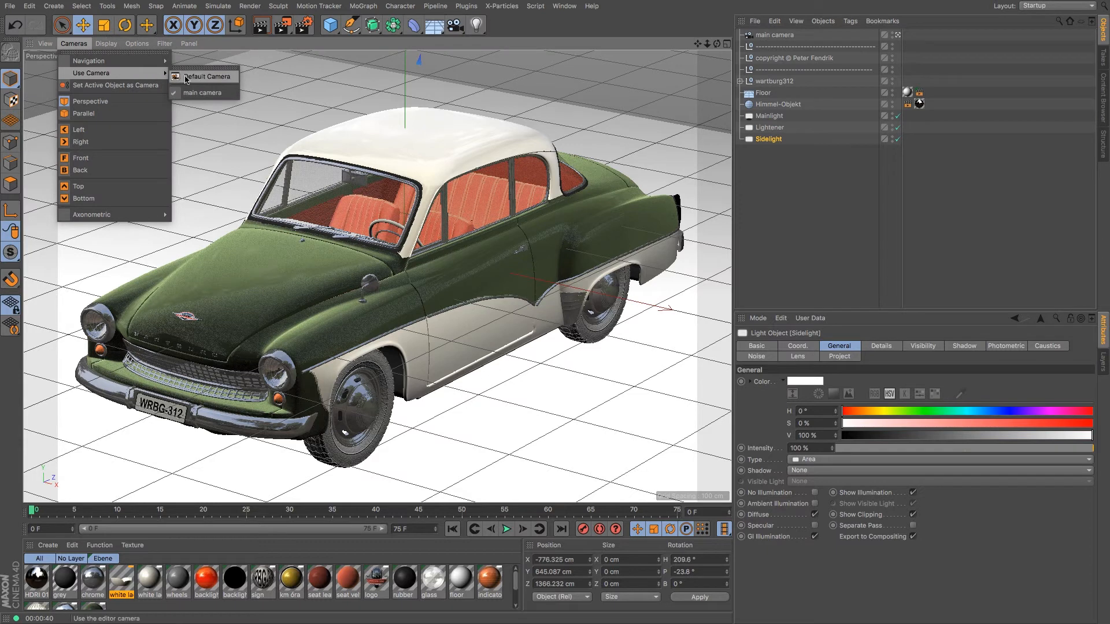
left_click(203, 77)
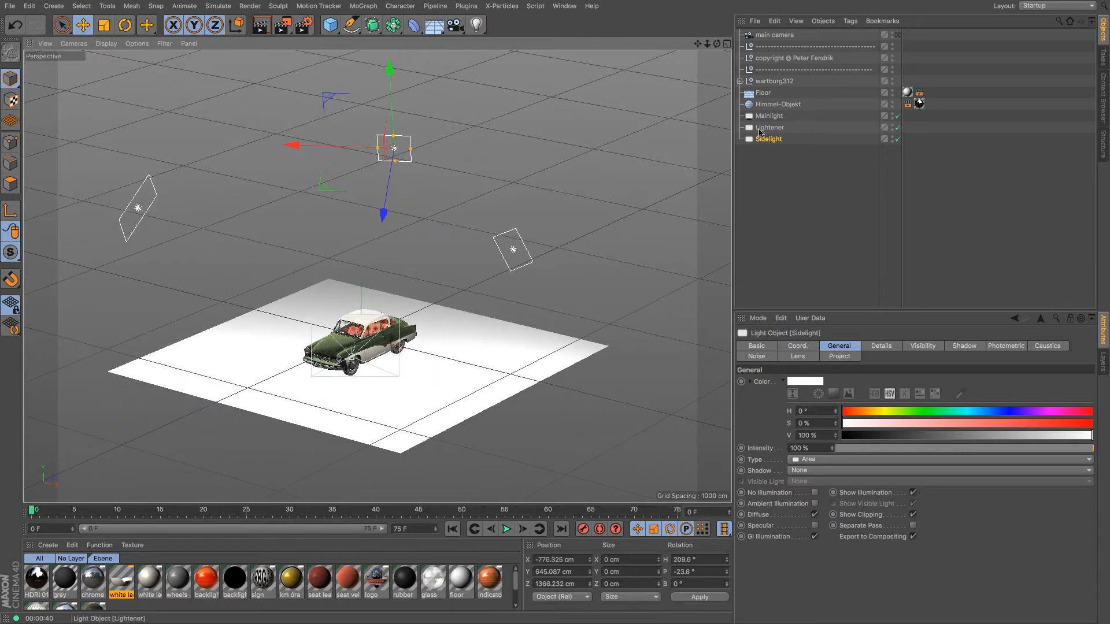
Inspect the Himmel-Objekt sky and the settings of its Compositing tag.
left_click(793, 109)
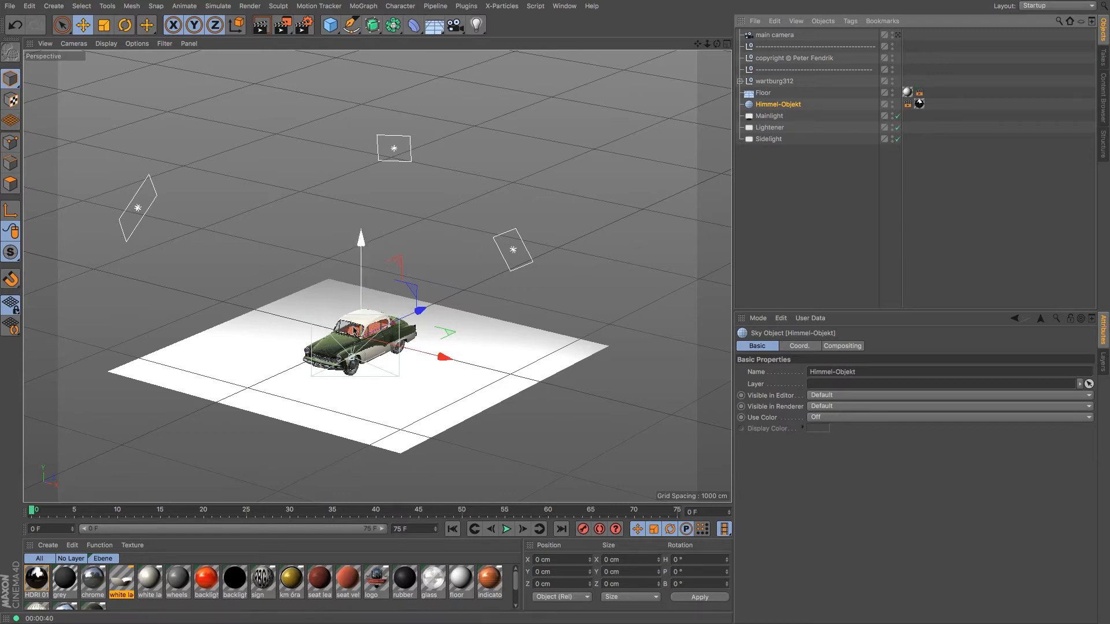
left_click(909, 105)
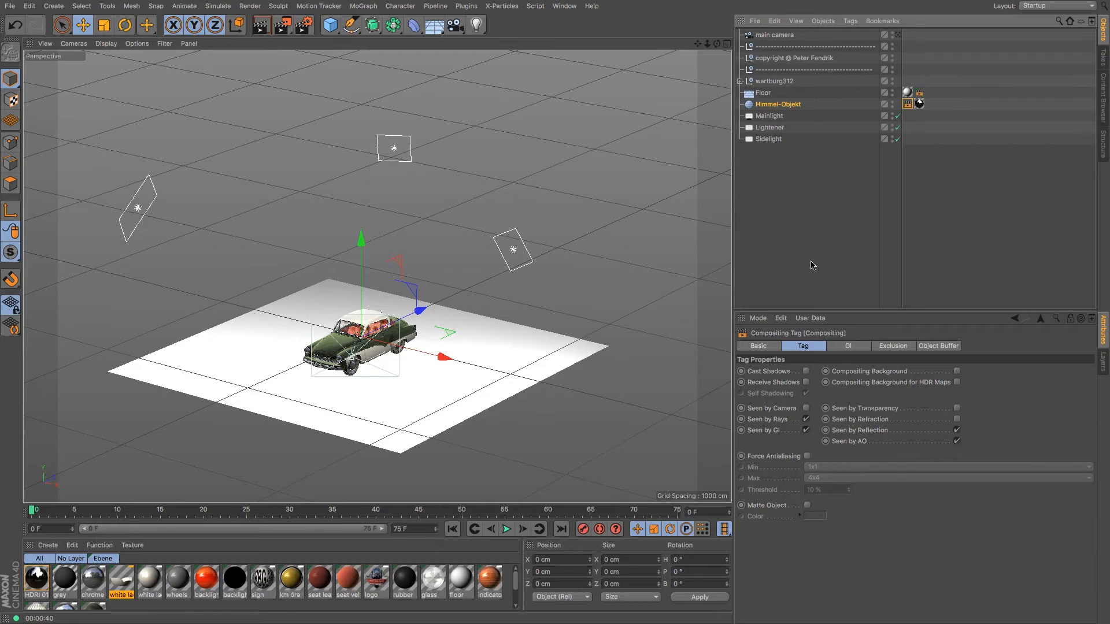
Inspect the Mainlight's shadow settings and return to its general light properties.
left_click(762, 117)
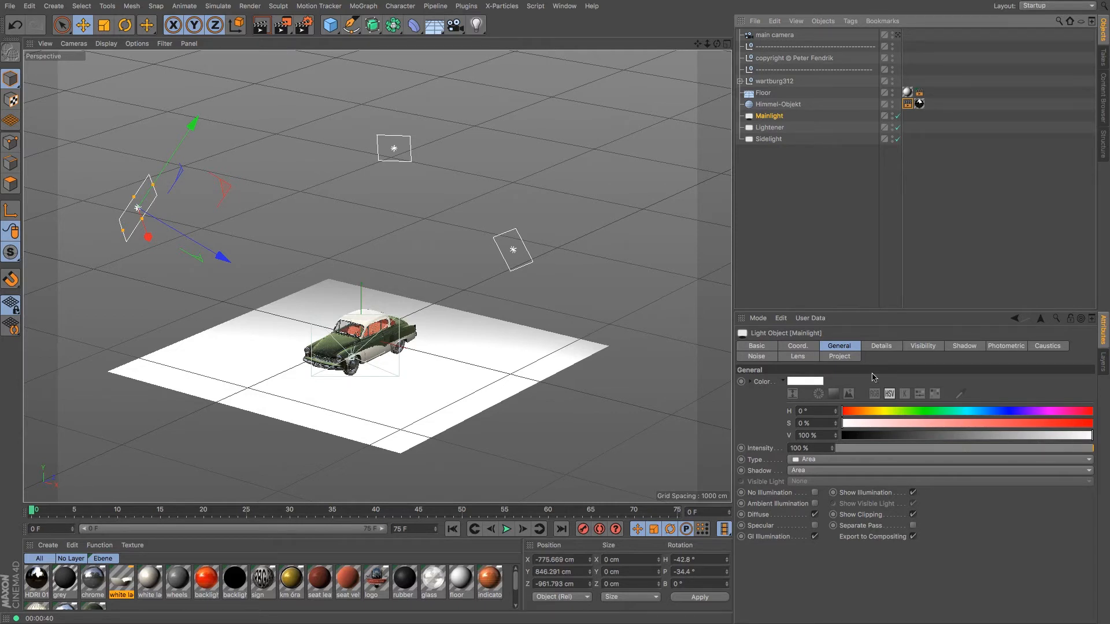
left_click(919, 348)
left_click(956, 349)
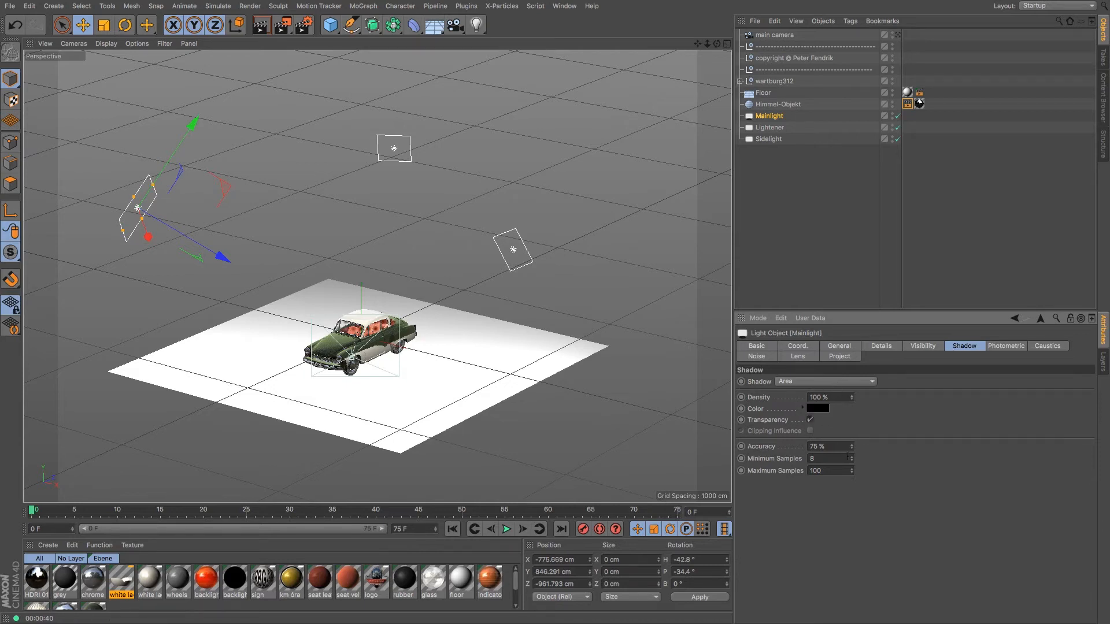
left_click(936, 349)
left_click(888, 347)
left_click(847, 347)
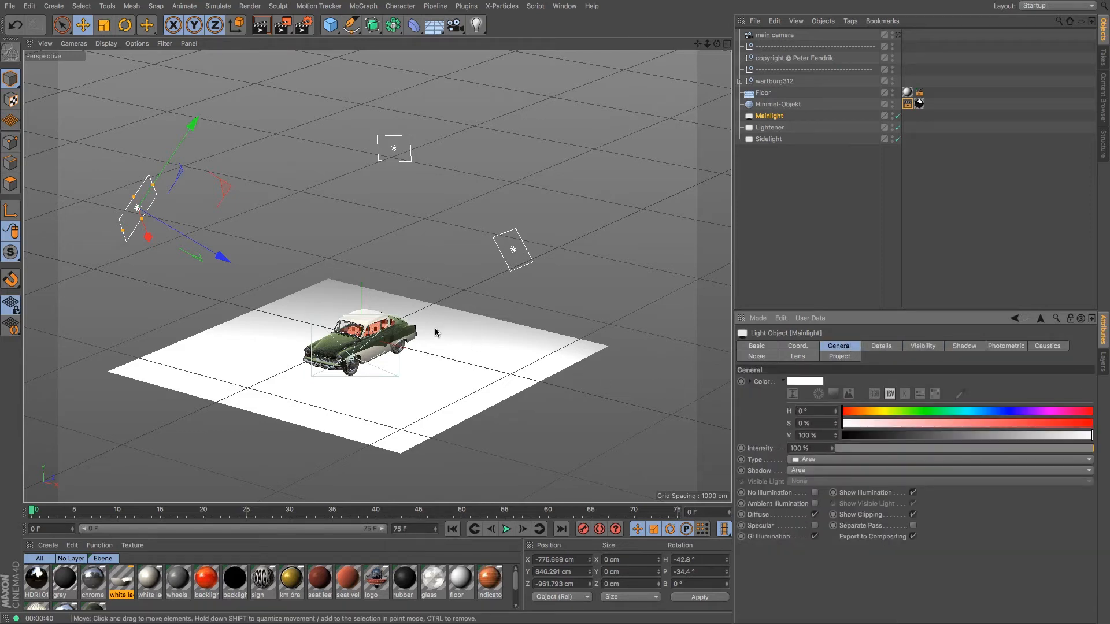
Compare the general properties and placement of the Lightener, Mainlight and Sidelight around the car.
left_click(774, 129)
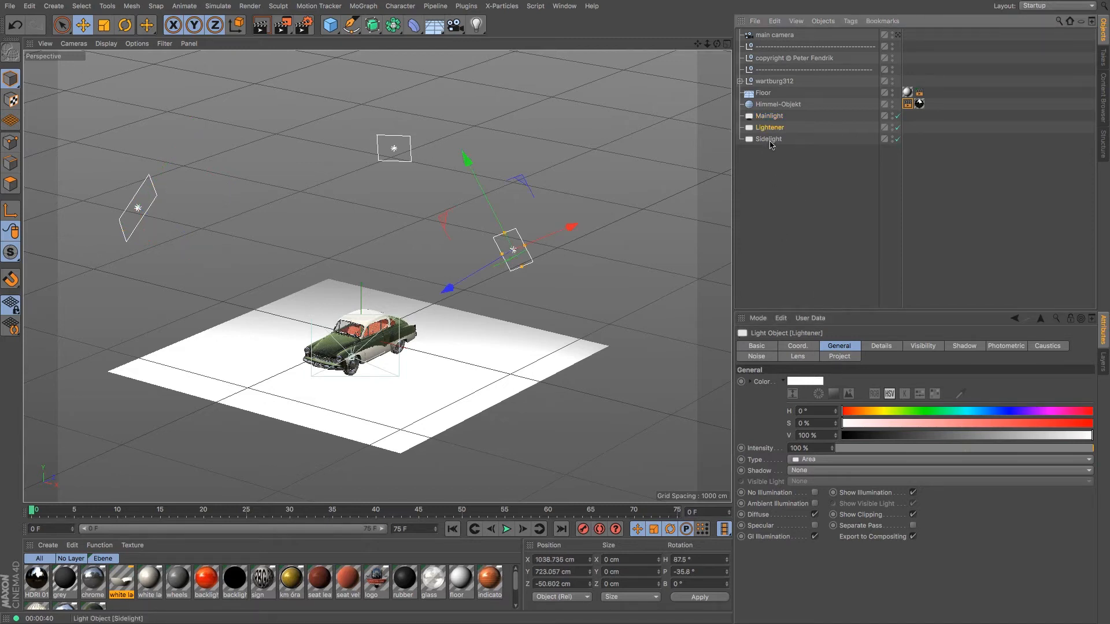
left_click(769, 115)
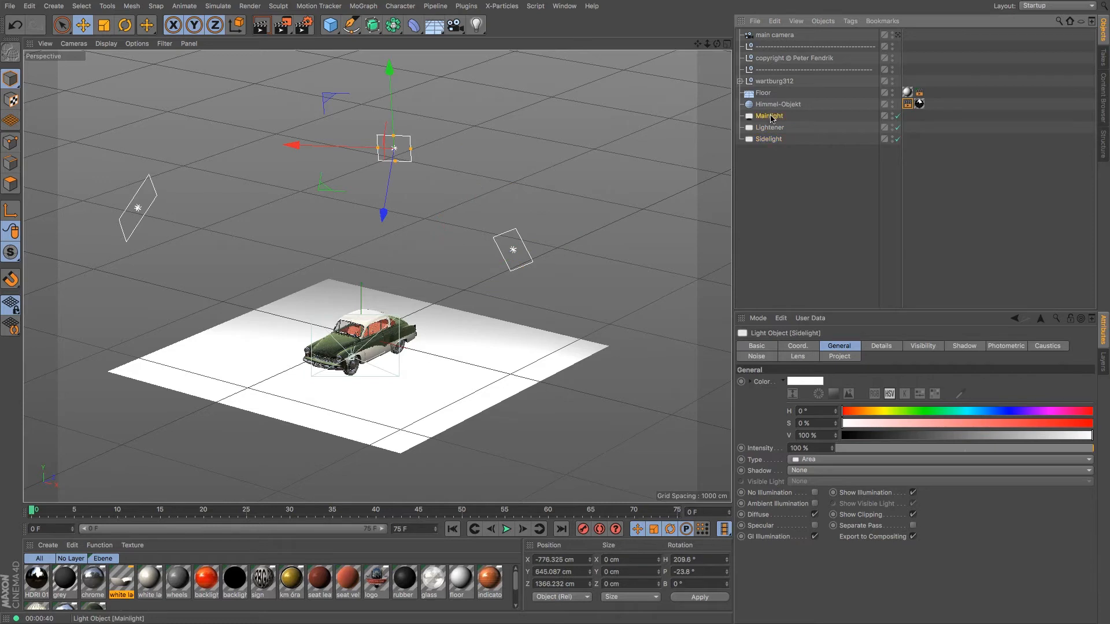
left_click(769, 139)
left_click(774, 127)
Look at the car from the Mainlight's position by setting that light as the active camera.
left_click(778, 117)
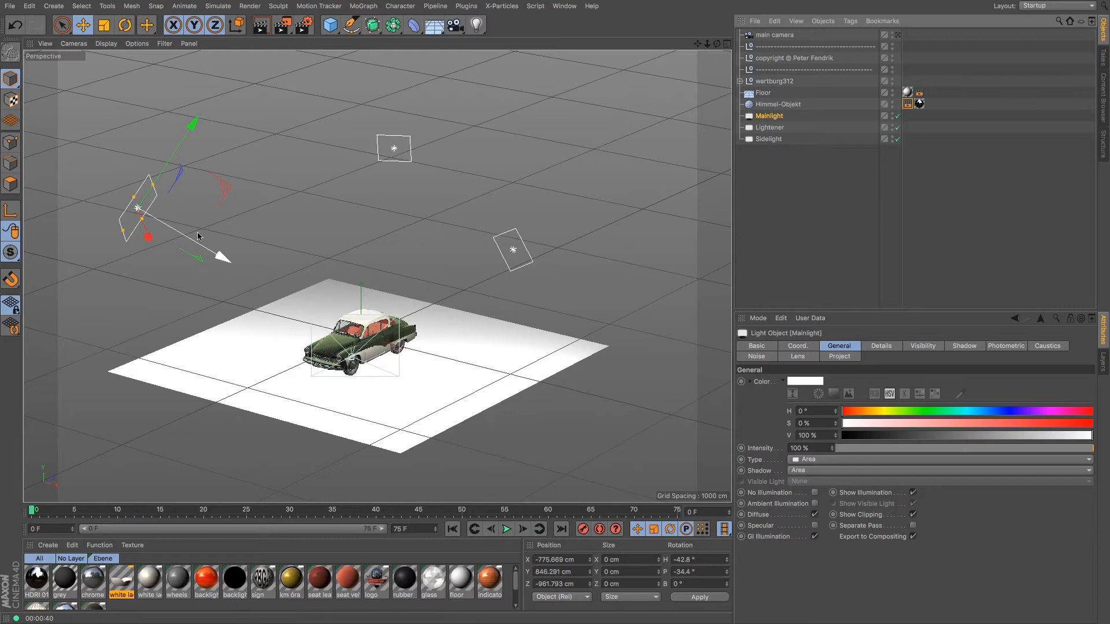
left_click(72, 45)
mouse_move(82, 74)
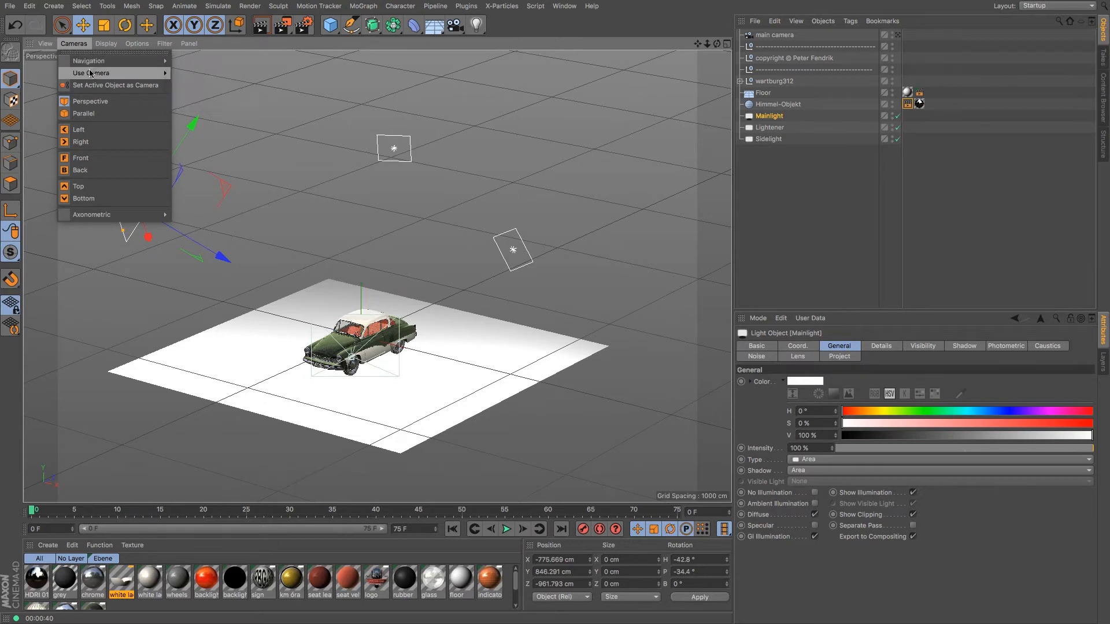
mouse_move(73, 43)
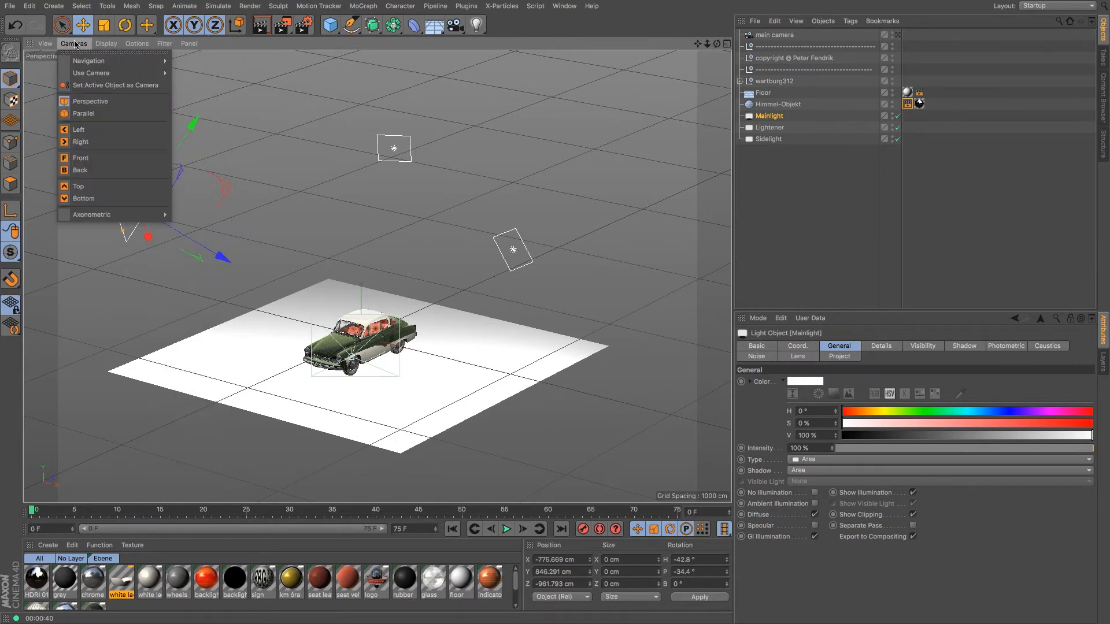
left_click(97, 87)
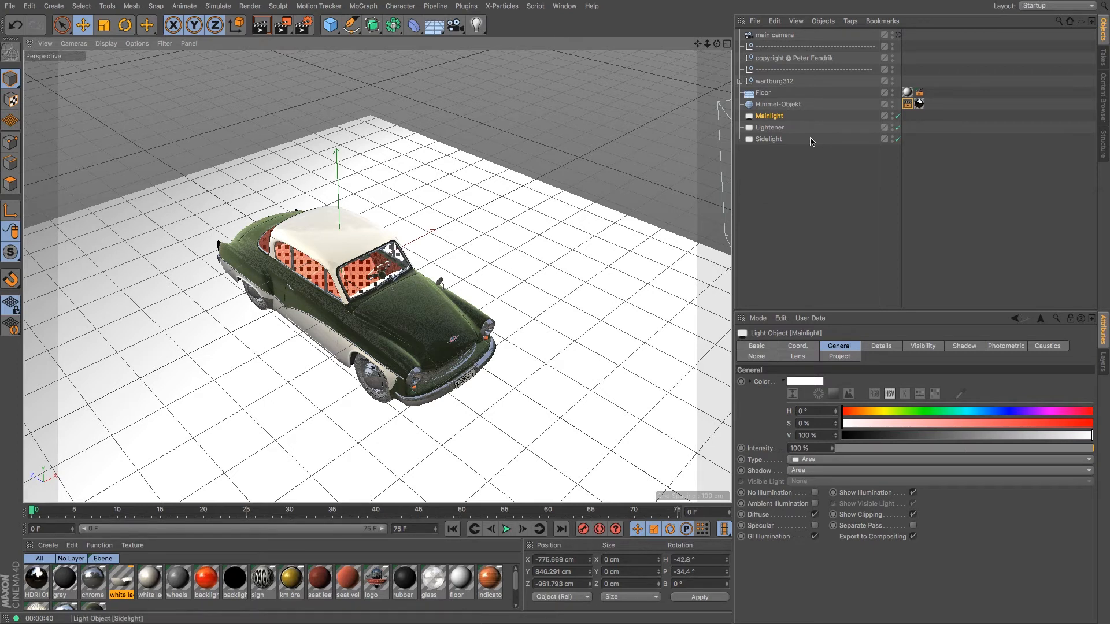
Look at the car from the Lightener's position by setting that light as the active camera.
left_click(770, 127)
left_click(71, 43)
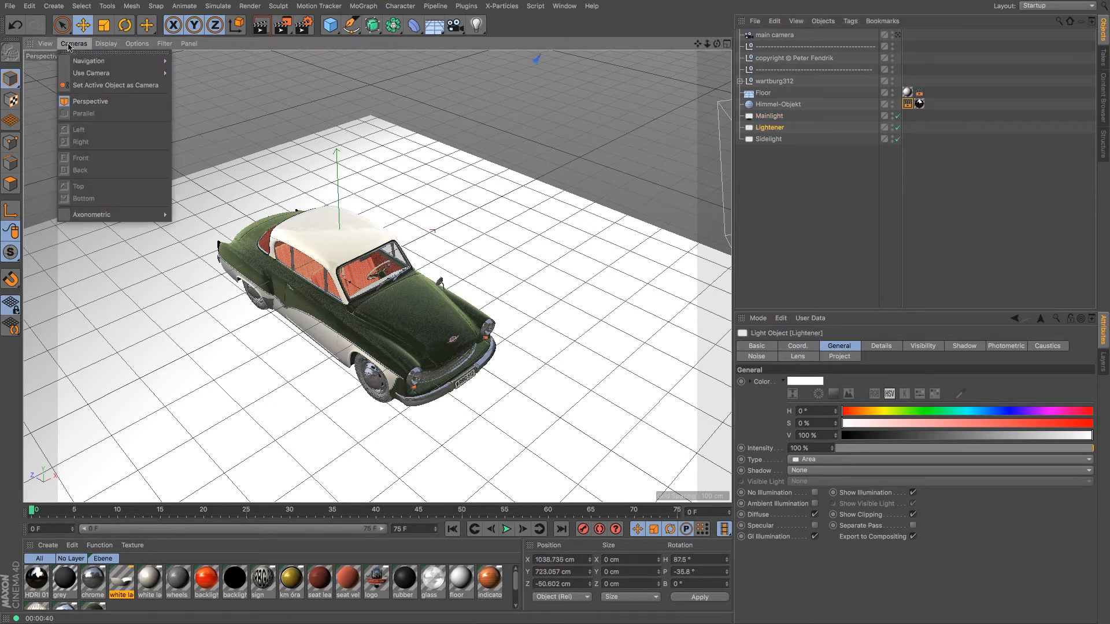
left_click(93, 77)
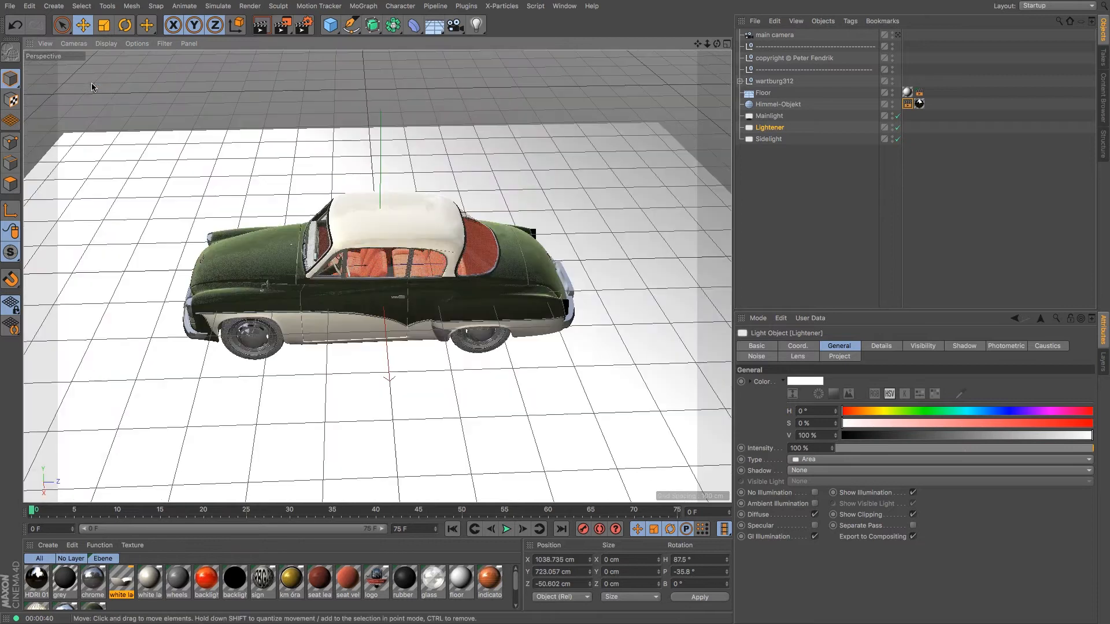
Set the Sidelight as the active camera and orbit behind the car, moving the light to about X -233, Y 733, Z 1466 cm.
left_click(76, 46)
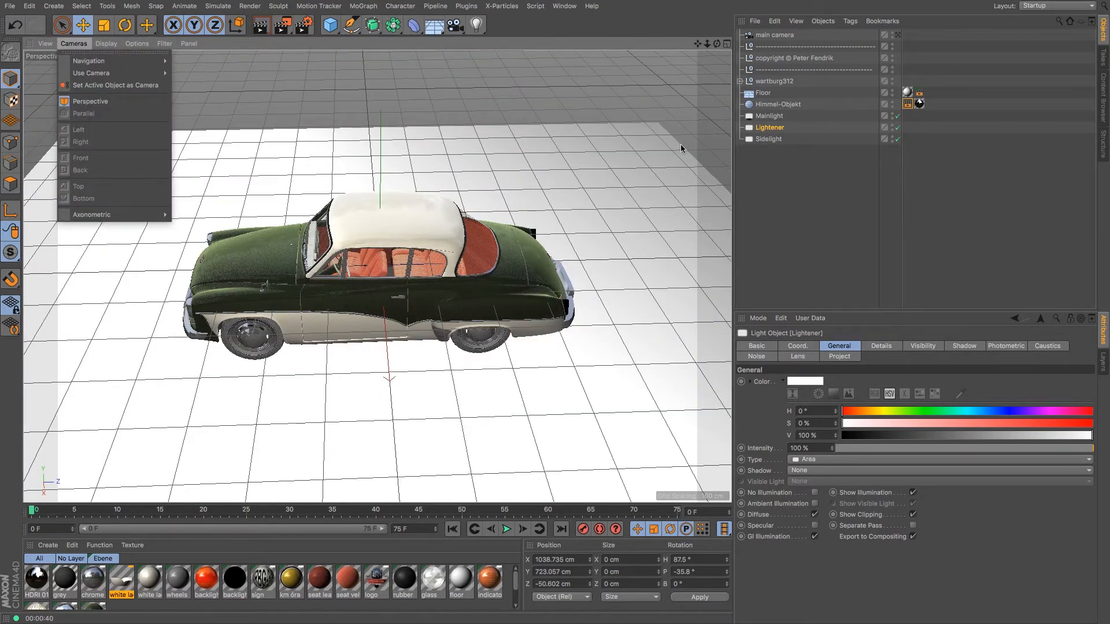
left_click(777, 145)
left_click(769, 140)
left_click(73, 43)
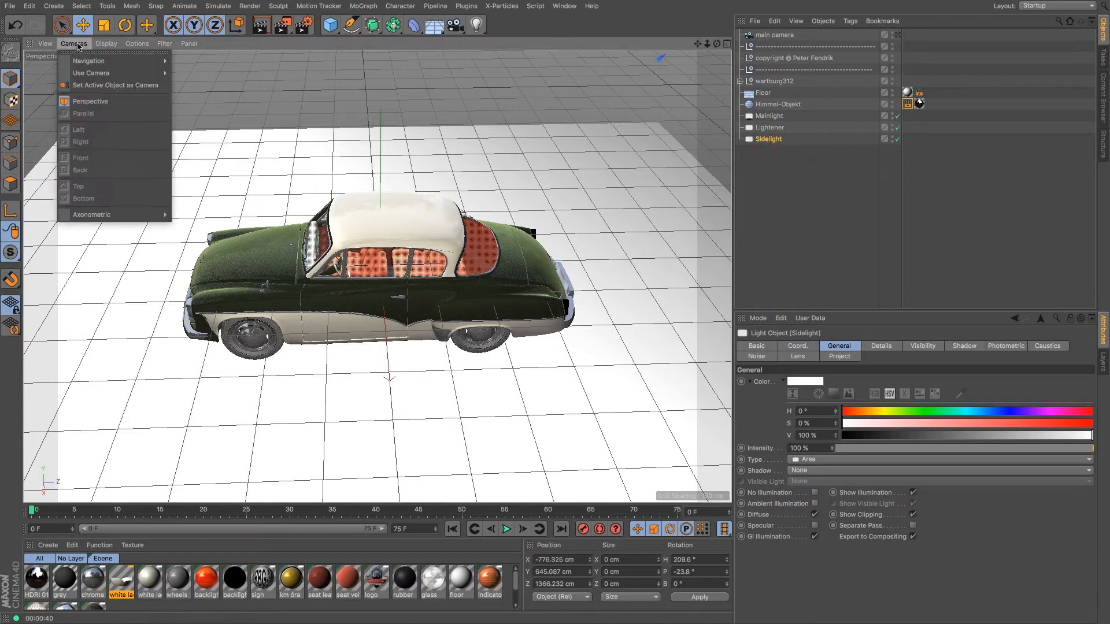
left_click(99, 87)
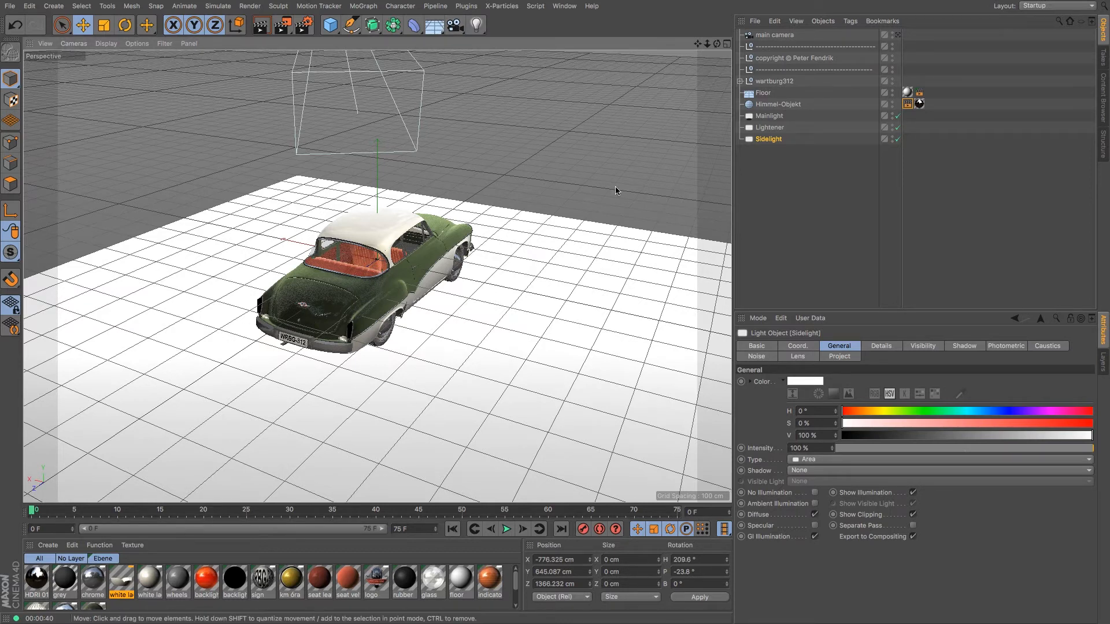
left_click_drag(436, 346, 485, 316, "alt")
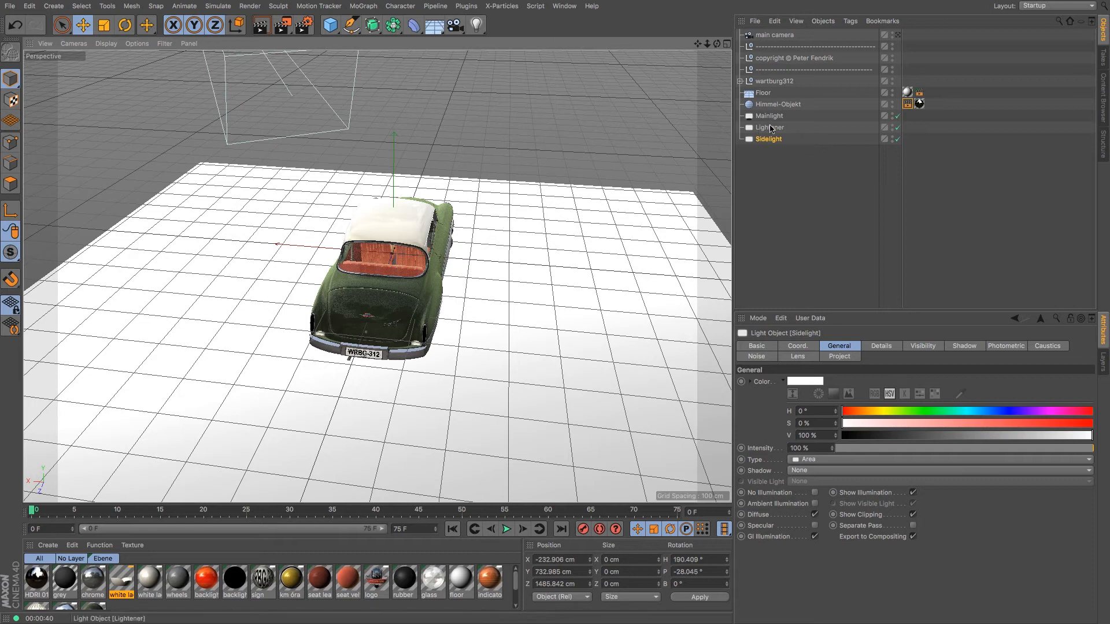
Set the Mainlight as the active camera and aim it at the car from about X -874, Y 563, Z -1068 cm.
left_click(769, 116)
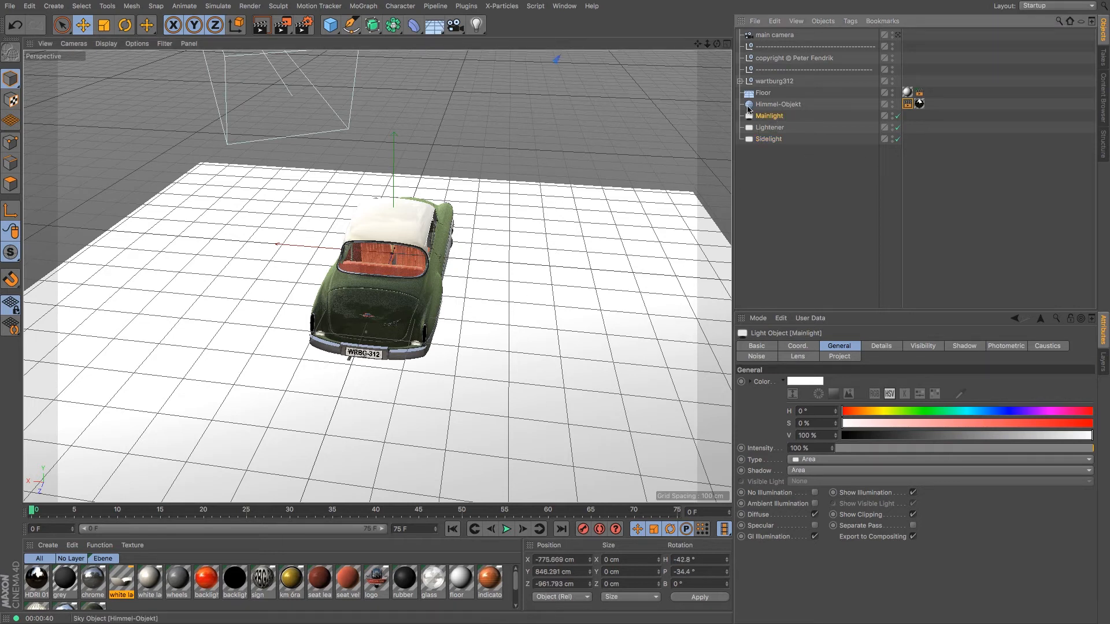
left_click(77, 45)
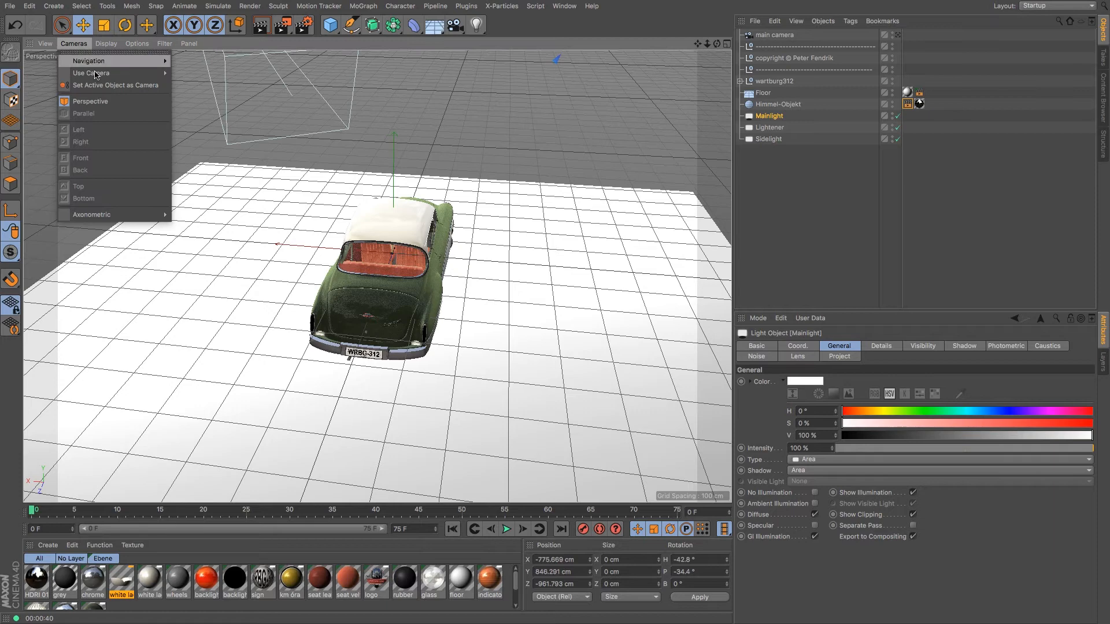
left_click(106, 91)
left_click_drag(366, 267, 358, 237, "alt")
middle_click_drag(358, 237, 395, 265, "alt")
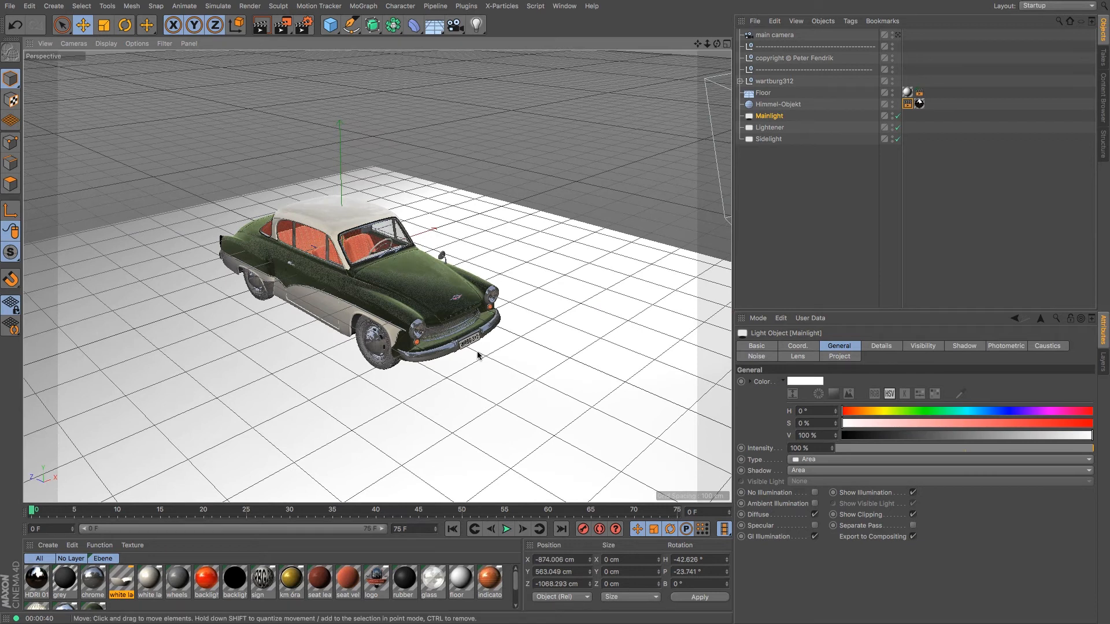
Re-aim the Mainlight as a temporary Spot with a slightly tighter cone from about X -719, Y 748, Z -1065 cm, and restore its Area type.
left_click(812, 459)
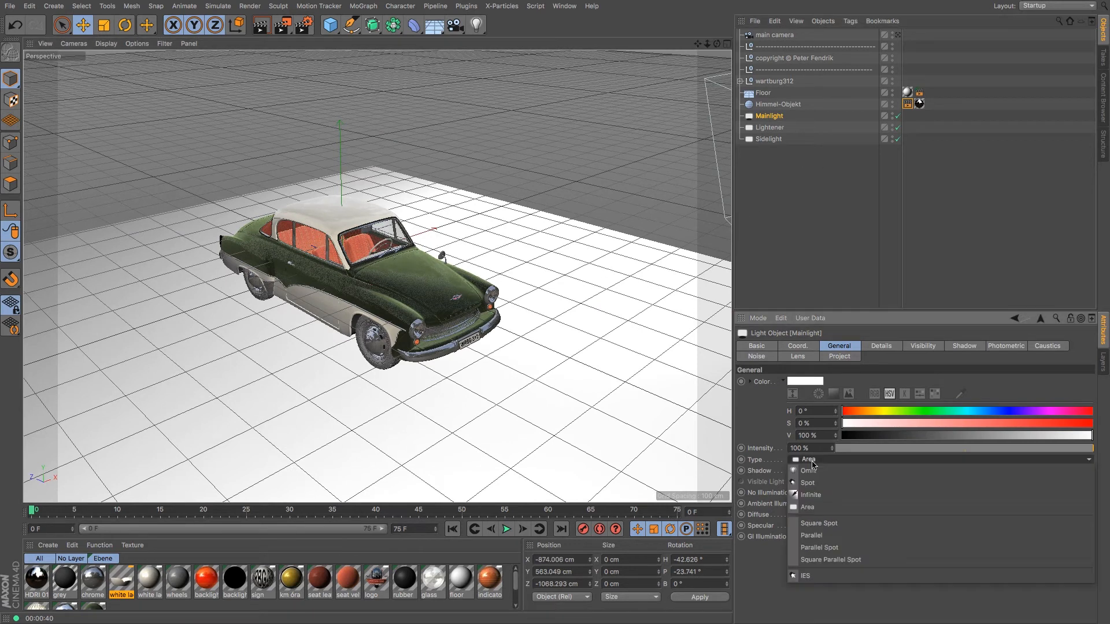
left_click(812, 478)
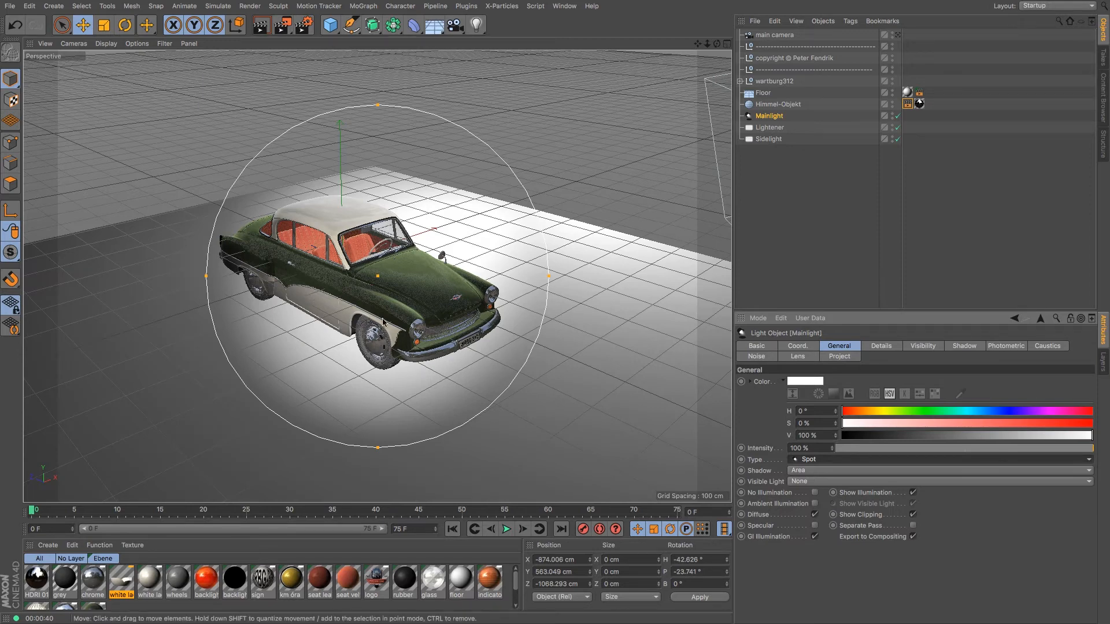
left_click_drag(390, 285, 376, 312, "alt")
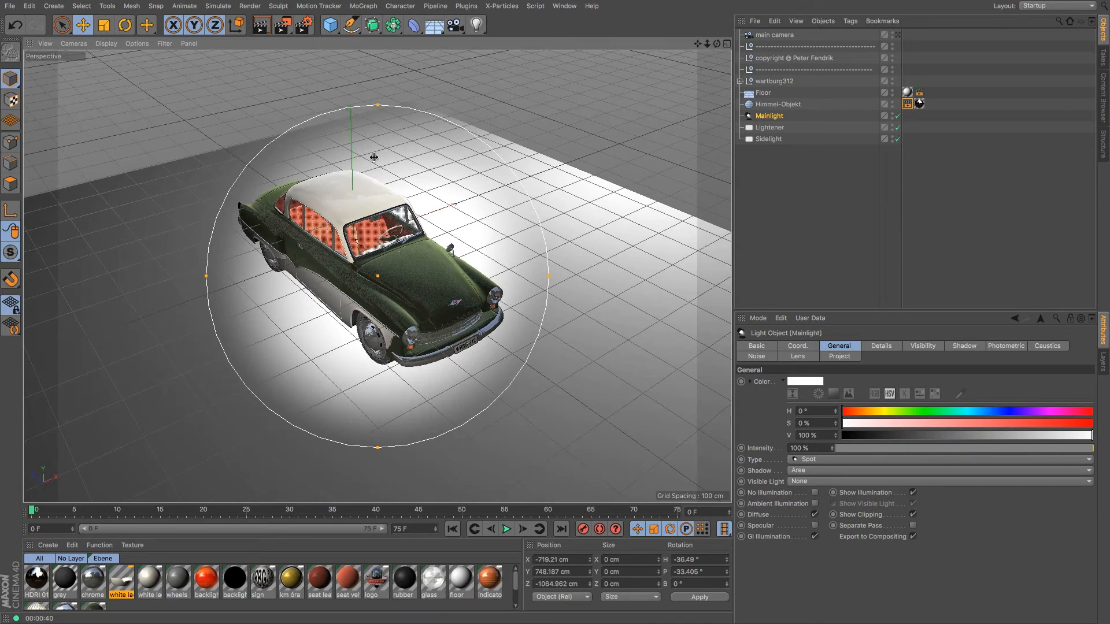
mouse_move(377, 106)
left_mouse_down()
mouse_move(384, 68)
mouse_move(376, 126)
mouse_move(377, 113)
left_mouse_up()
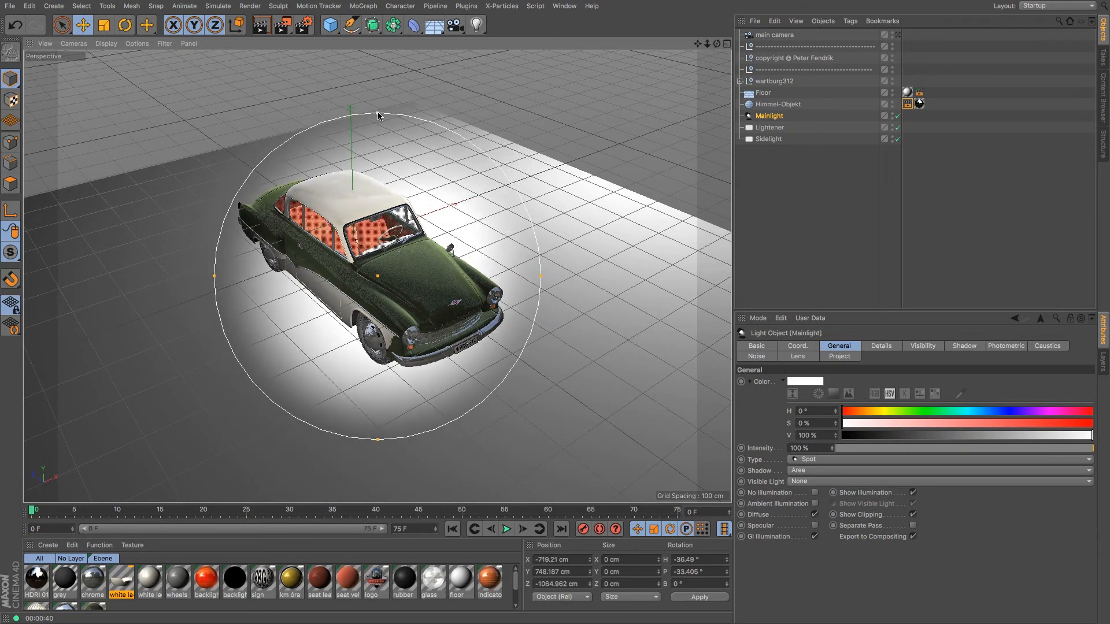
left_click(821, 460)
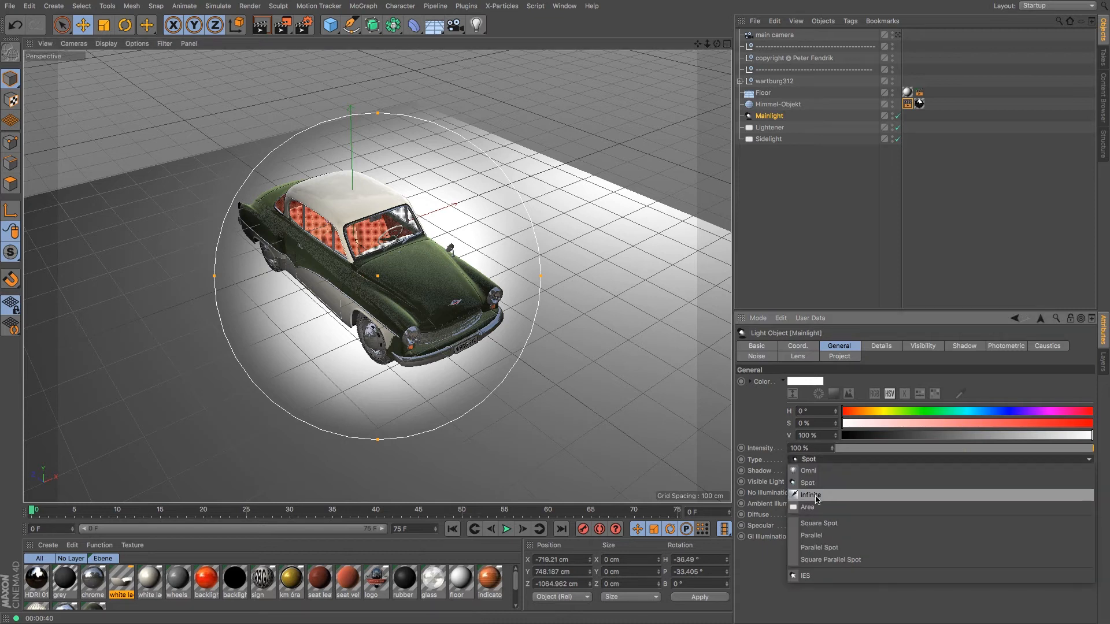
left_click(832, 507)
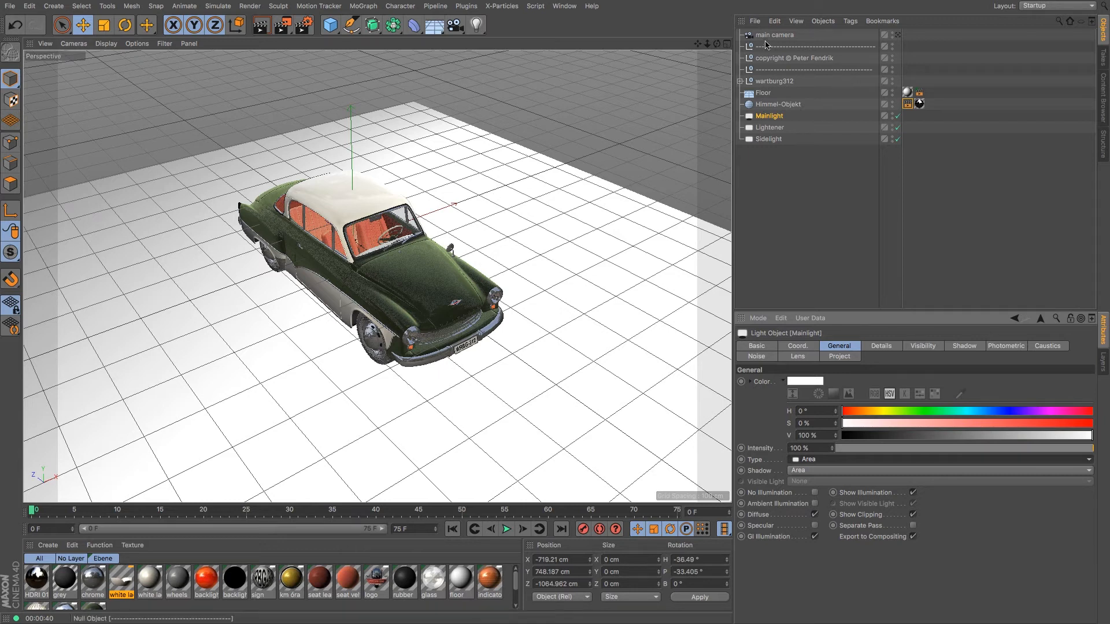
Return to the main camera and isolate the Mainlight by disabling the Lightener, Sidelight and Himmel-Objekt sky in editor and renderer.
left_click(897, 35)
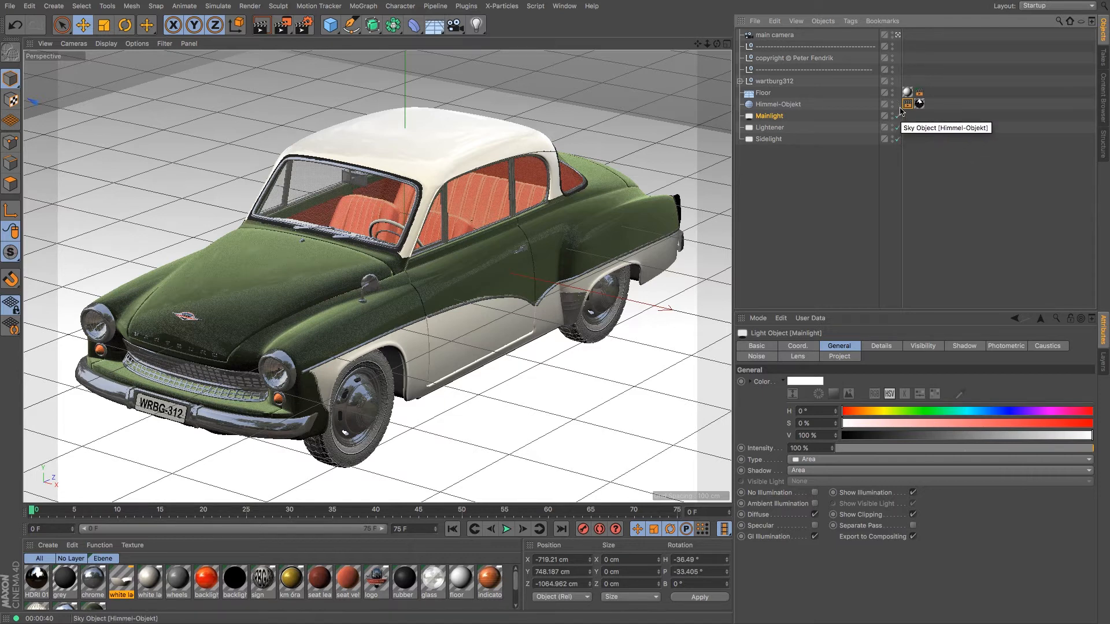
left_click(898, 128)
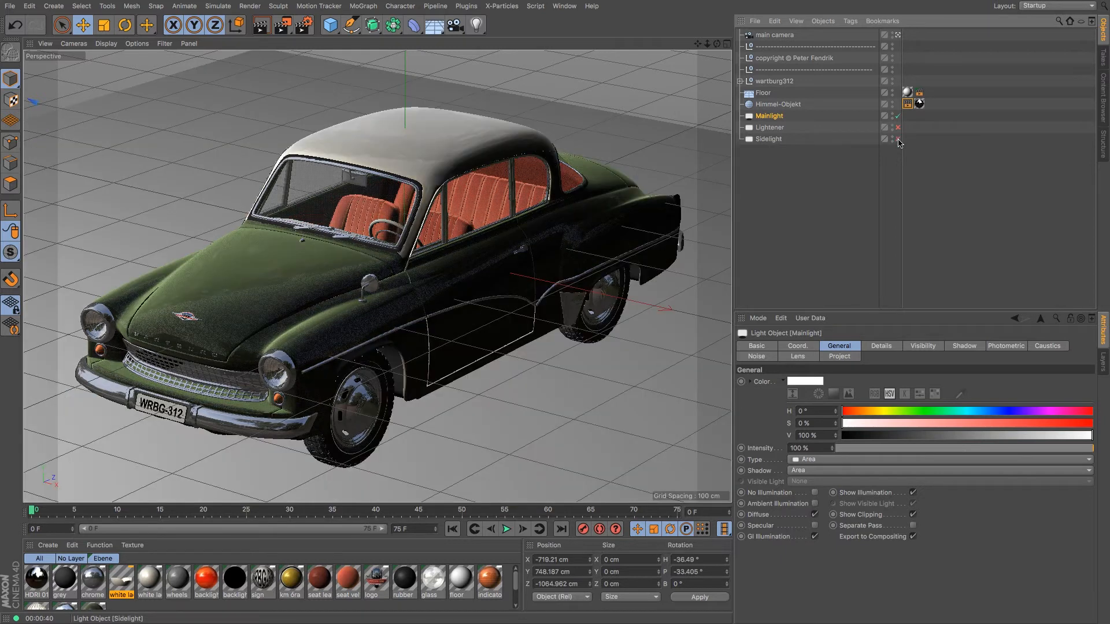
left_click(898, 139)
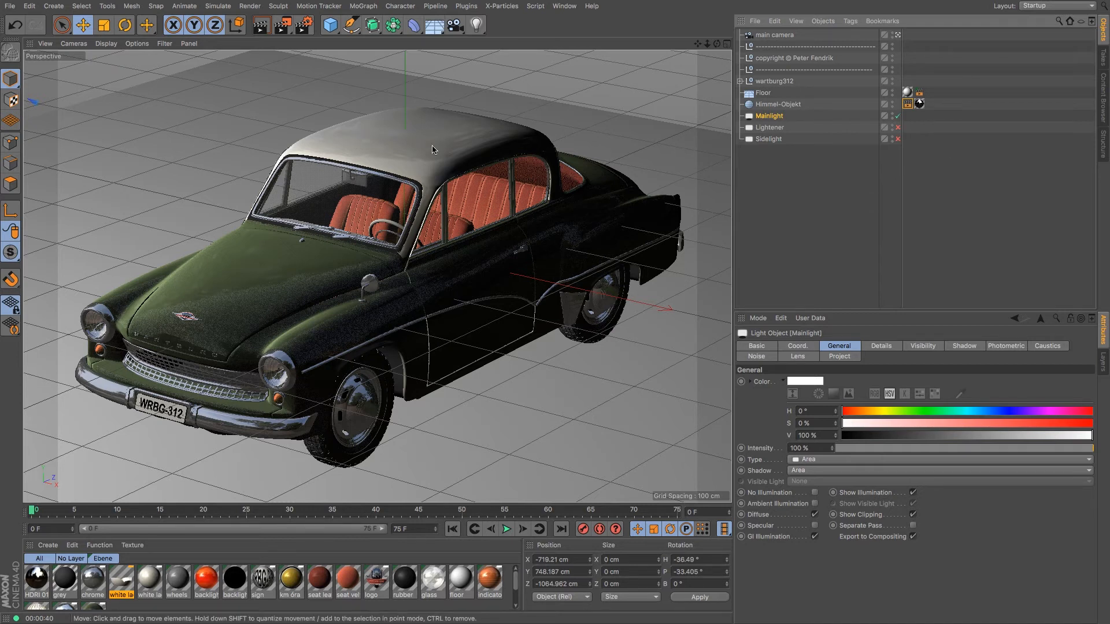
left_click(905, 104)
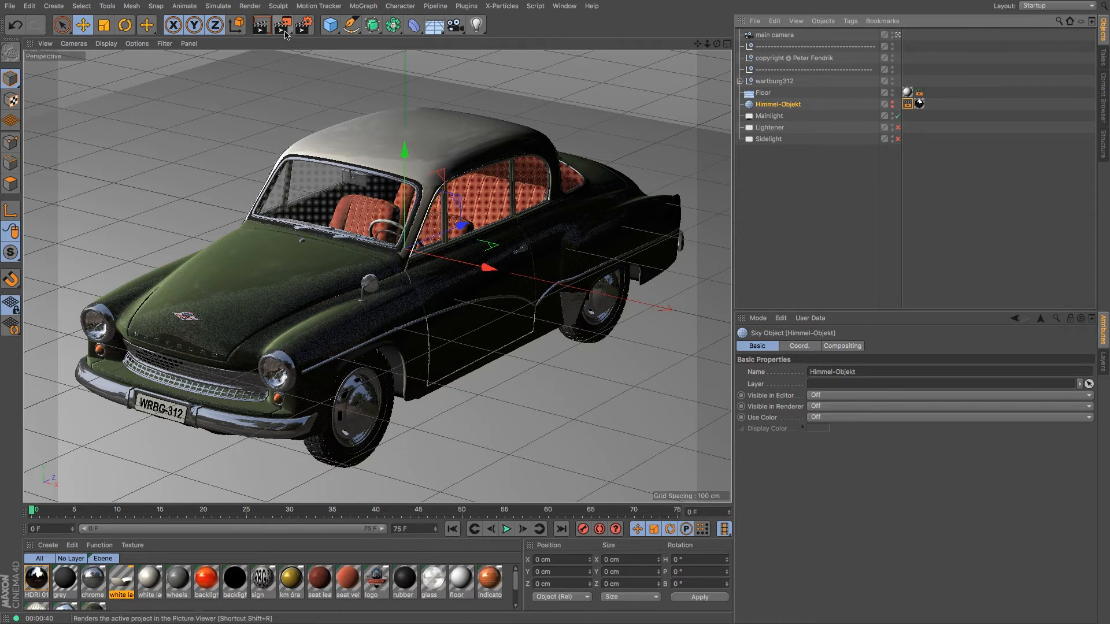
Render the car lit only by the Mainlight to the Picture Viewer, keeping the object list in view.
key("super+b")
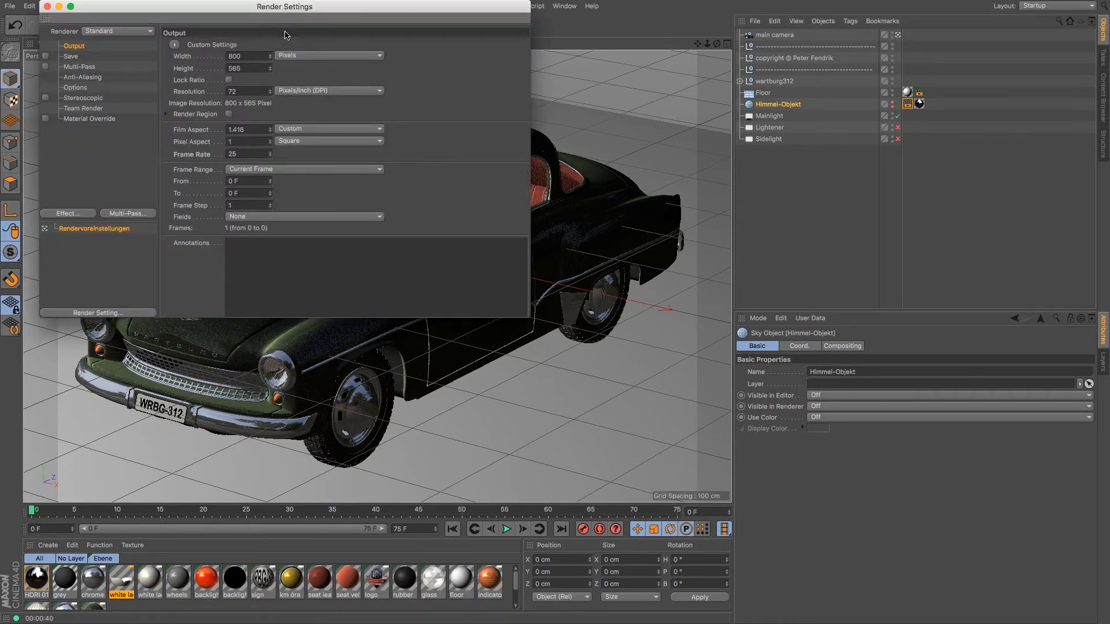
left_click(47, 6)
left_click(282, 25)
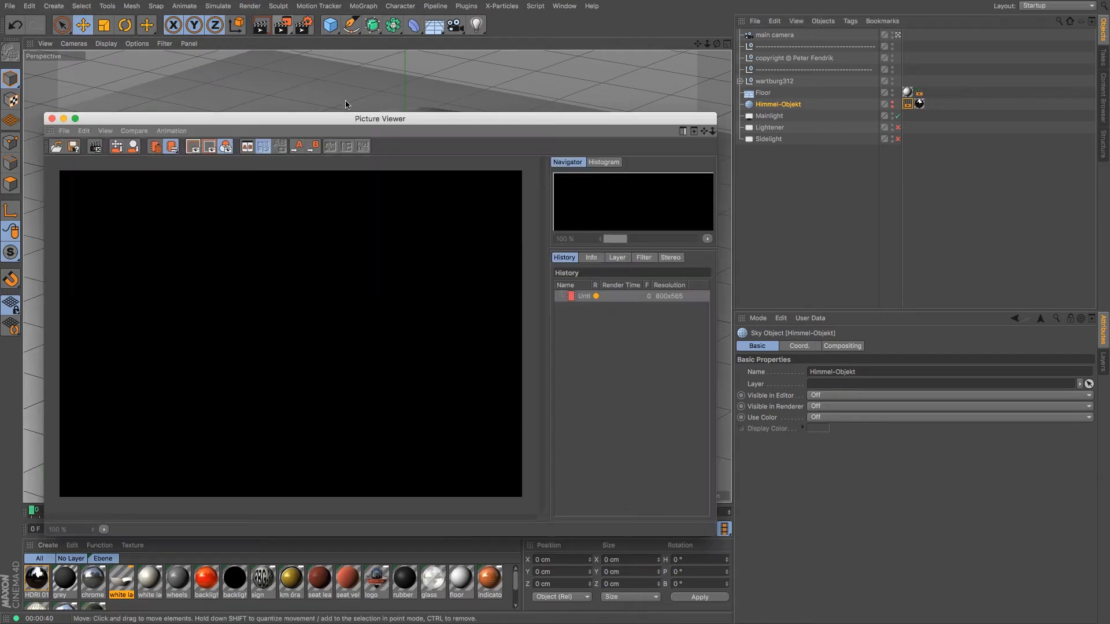
left_click_drag(346, 118, 429, 56)
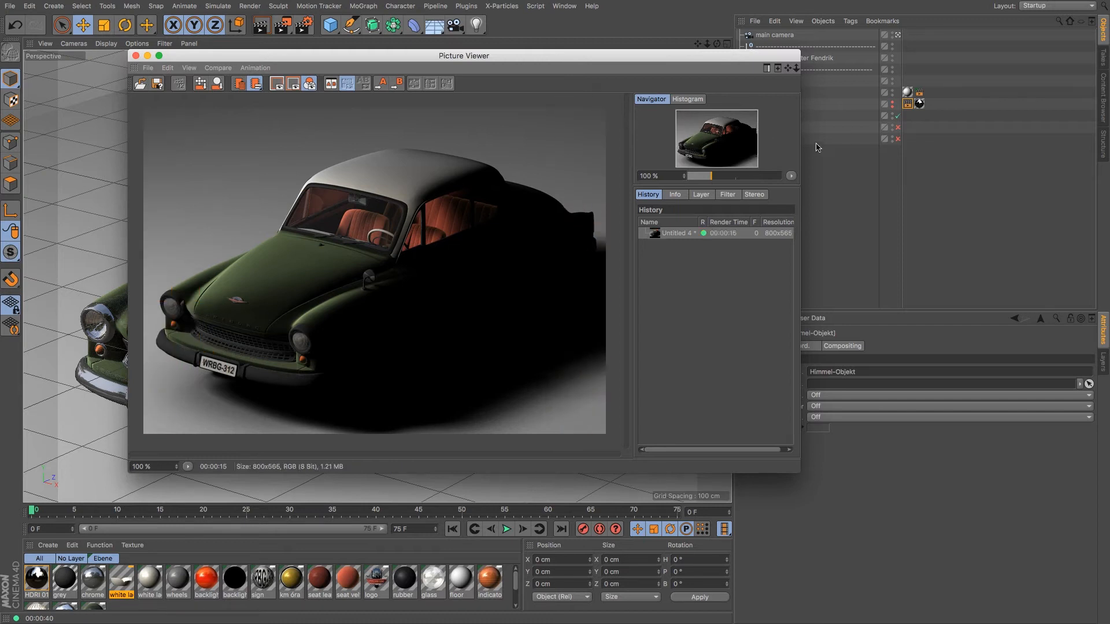
left_click_drag(613, 62, 530, 55)
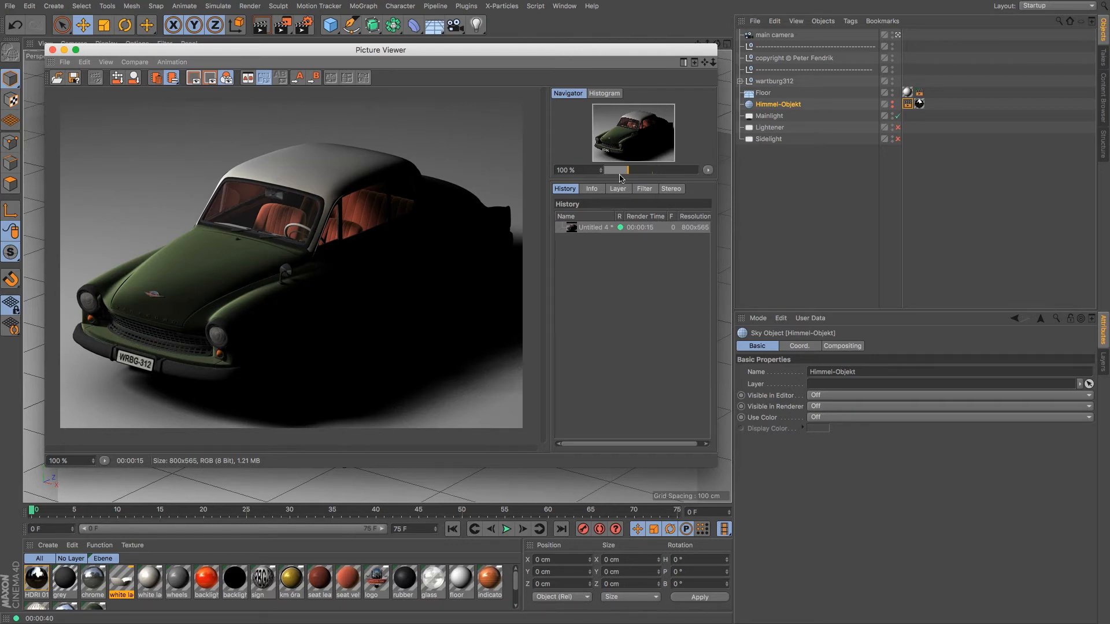
Restore the Himmel-Objekt sky's visibility to Default in both editor and renderer.
left_click(892, 103)
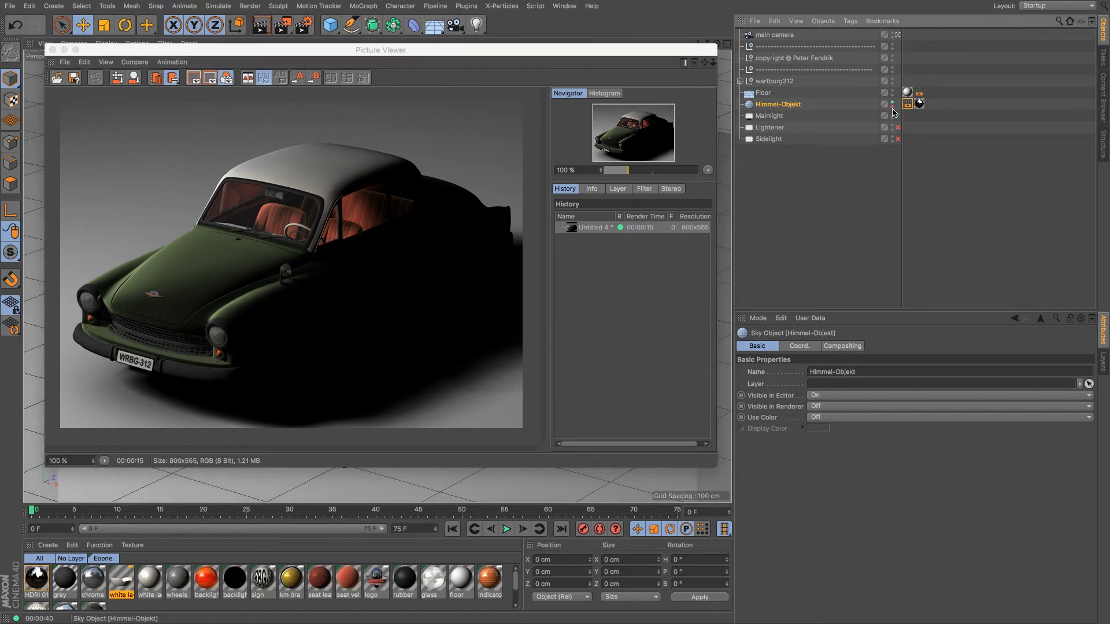
left_click(892, 104)
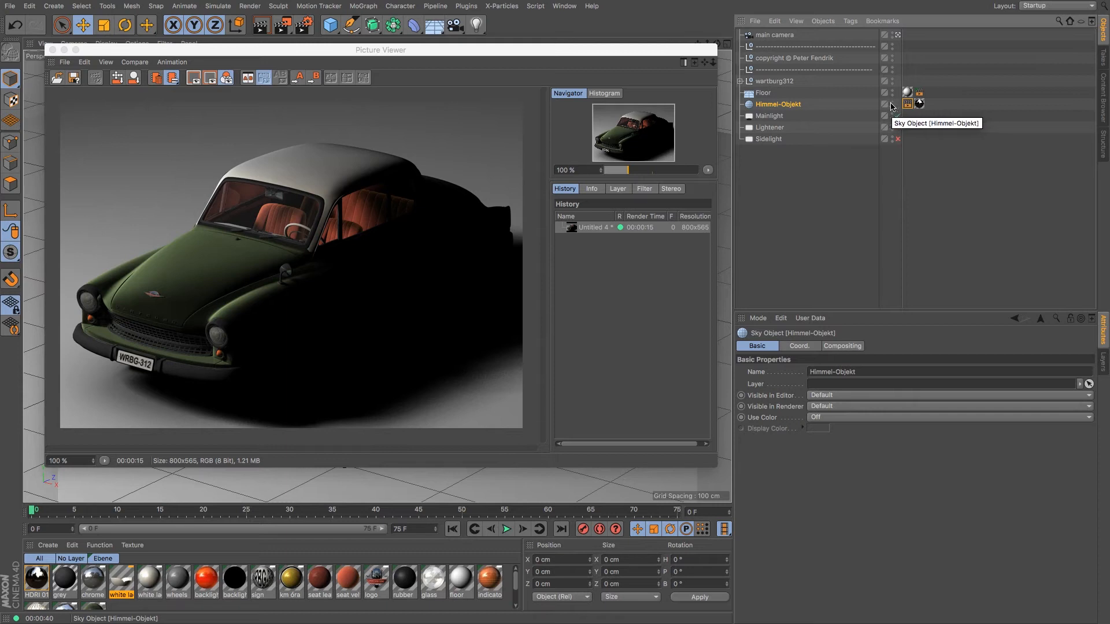
left_click(892, 102)
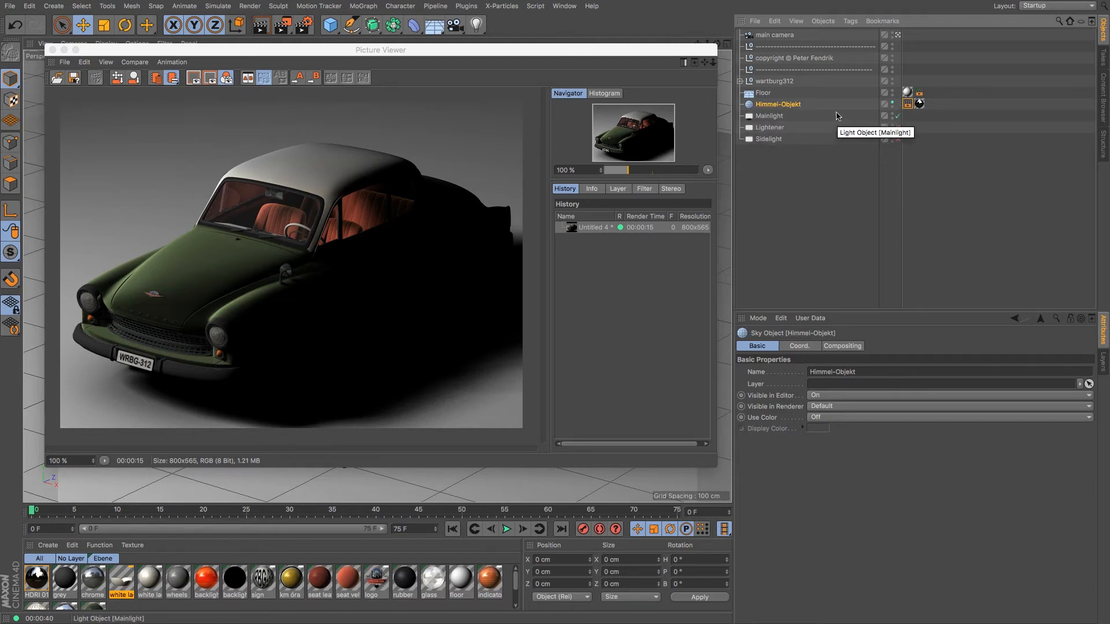
left_click(893, 102)
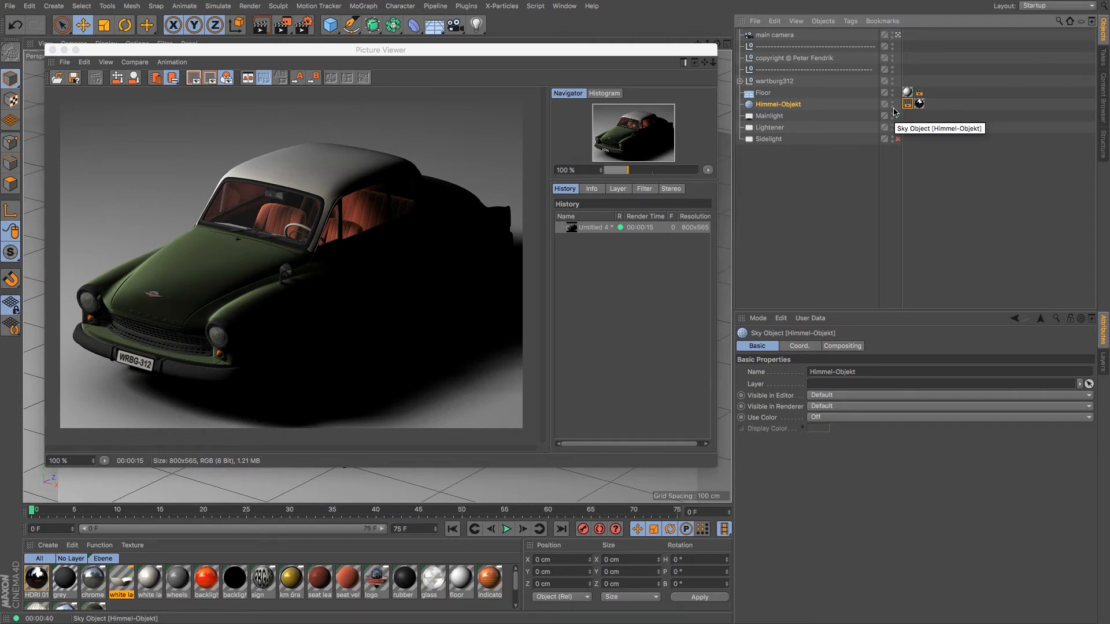
right_click(893, 111)
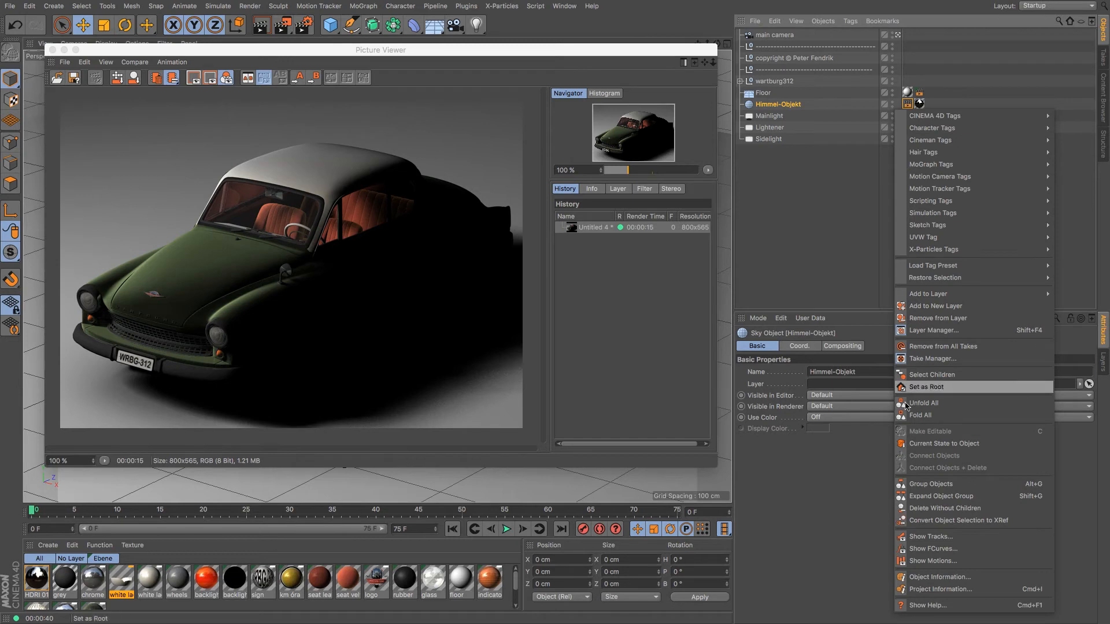
left_click(810, 195)
left_click(892, 107)
left_click(893, 108)
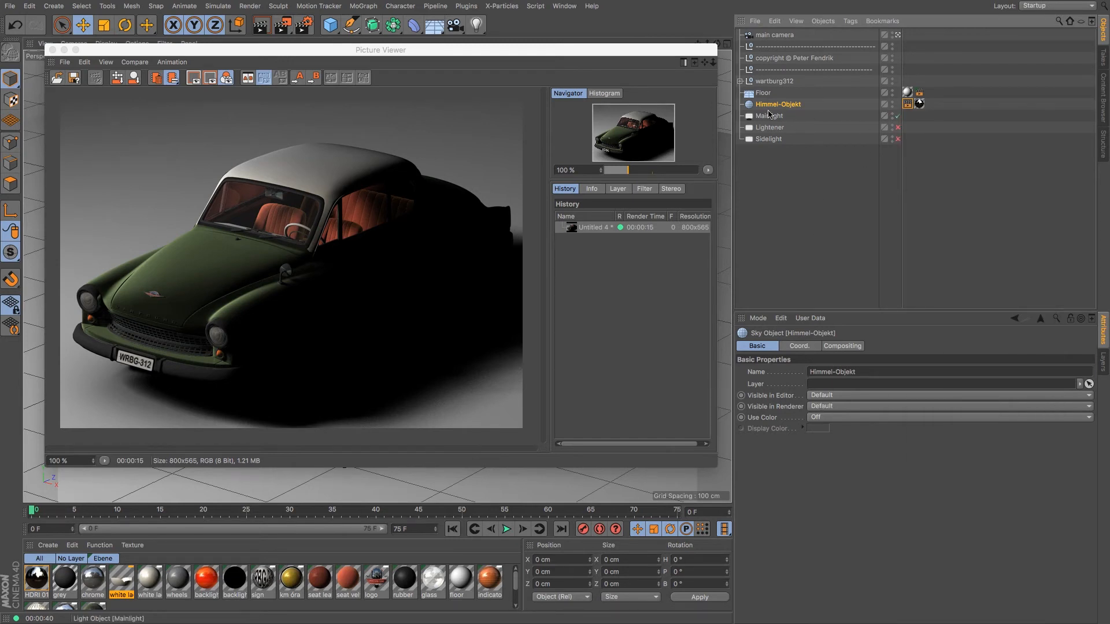
left_click(789, 118)
left_click(787, 108)
Render the car with the Mainlight and sky active, and compare it with the Mainlight-only render in the history.
left_click(283, 25)
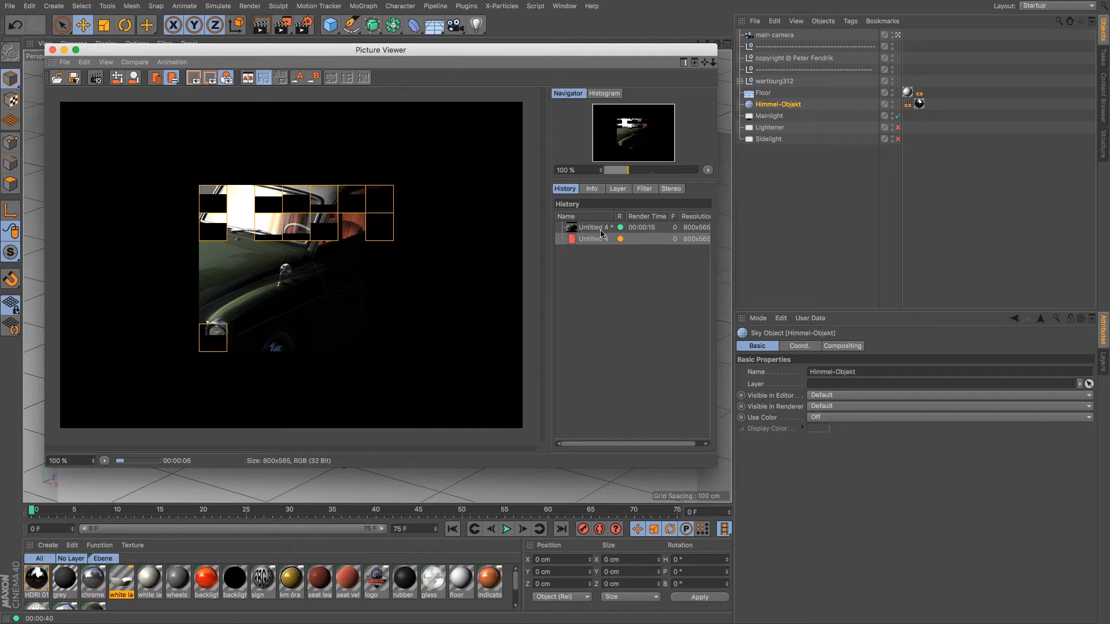
left_click(599, 229)
left_click(599, 241)
left_click(603, 231)
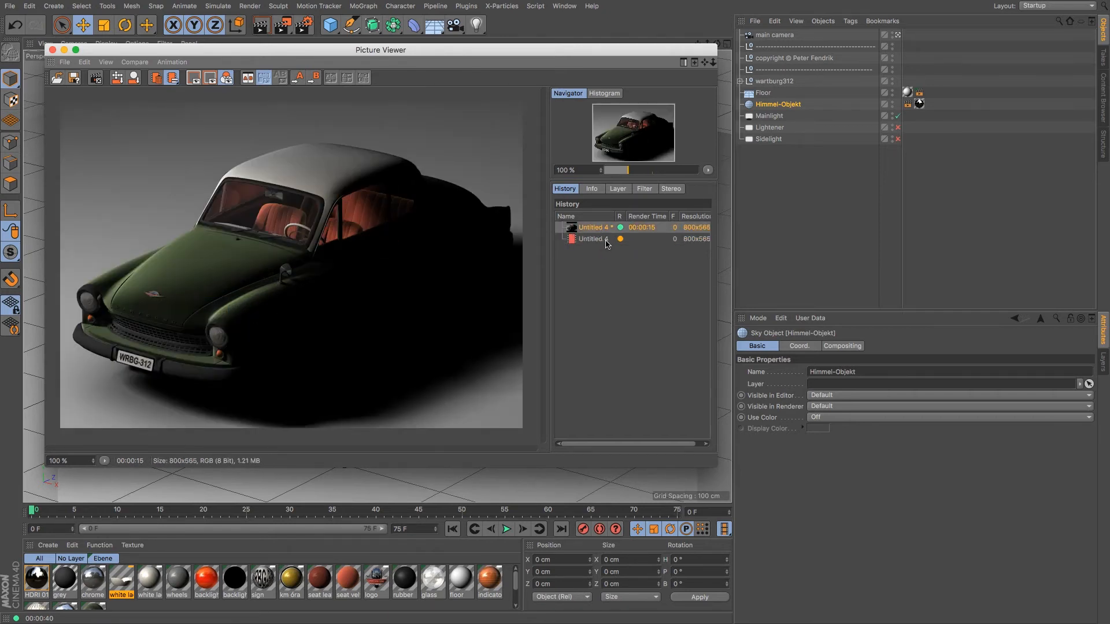
left_click(605, 241)
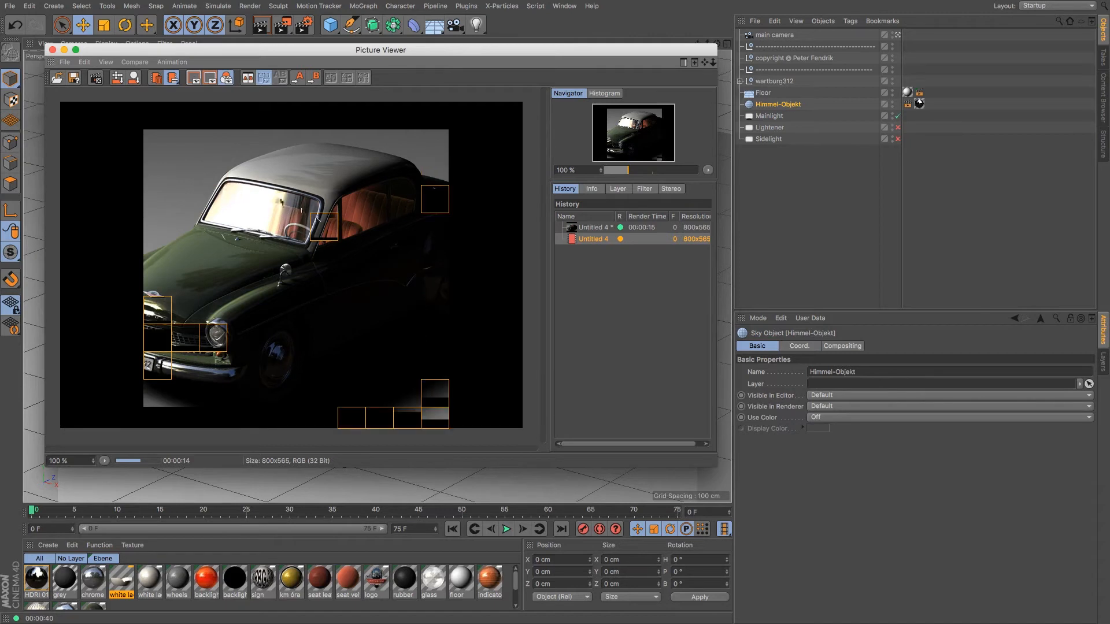
left_click(598, 231)
left_click(595, 238)
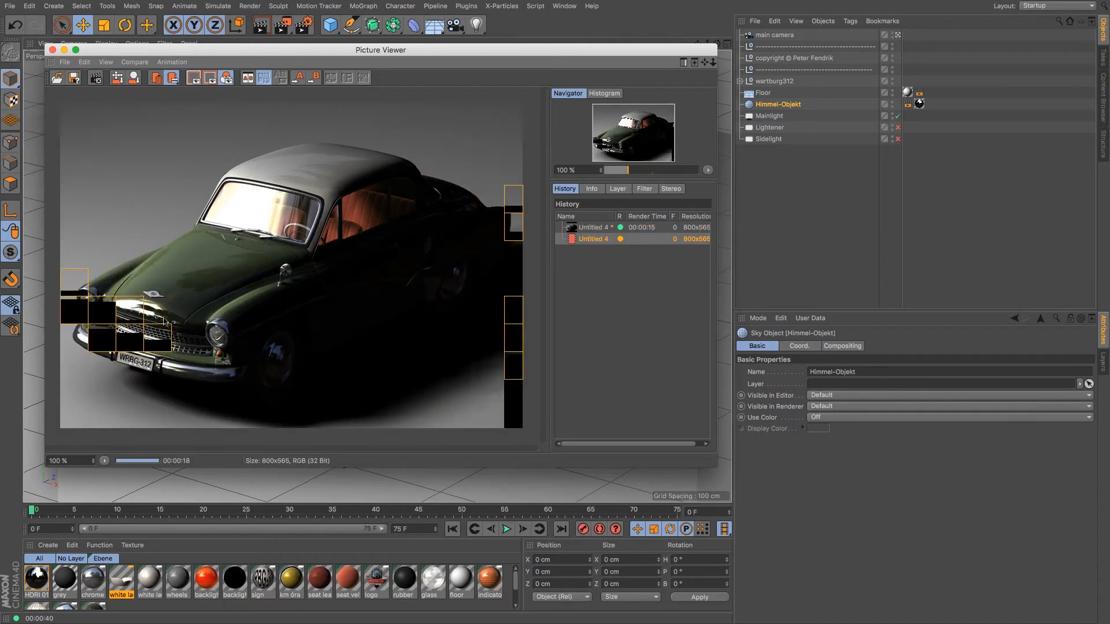
left_click(601, 230)
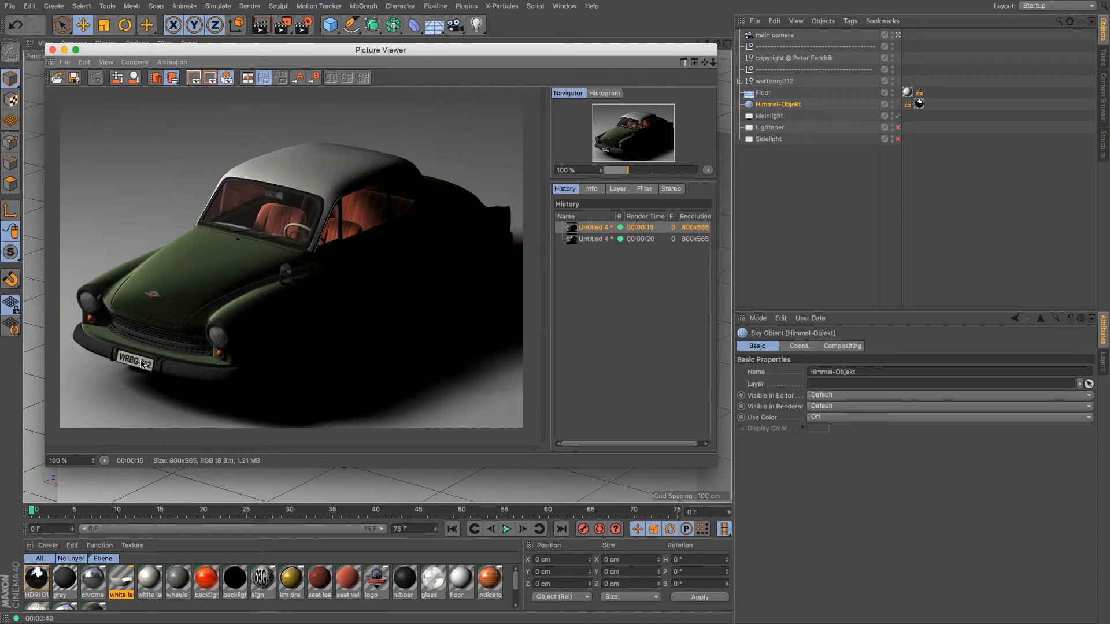
left_click(586, 240)
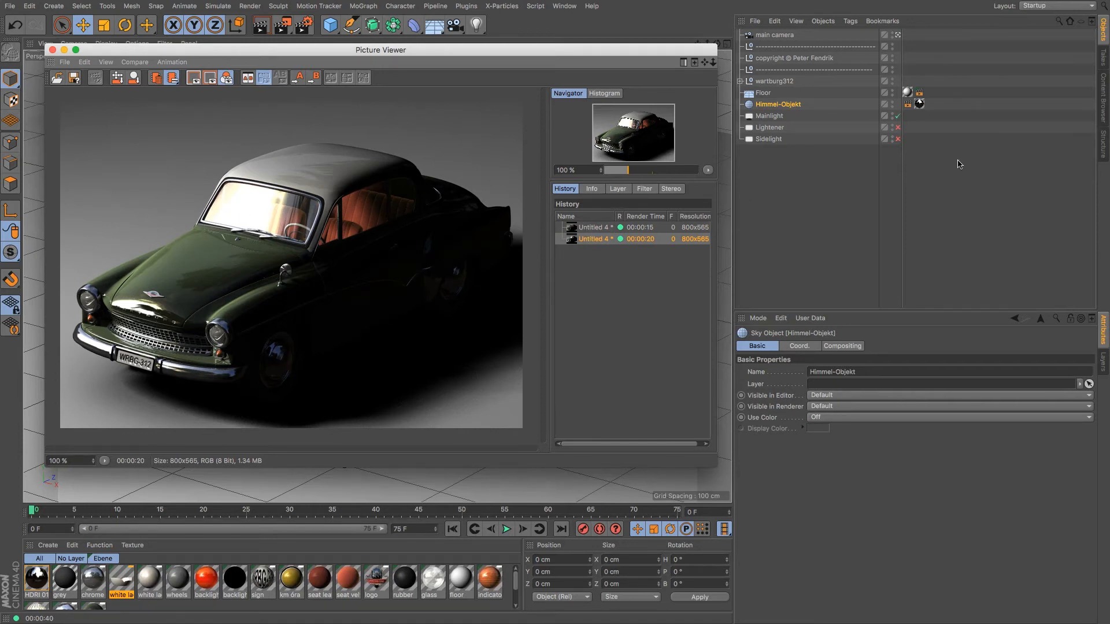
Render the car with the Sidelight enabled, and once more with the Lightener enabled as well.
left_click(901, 136)
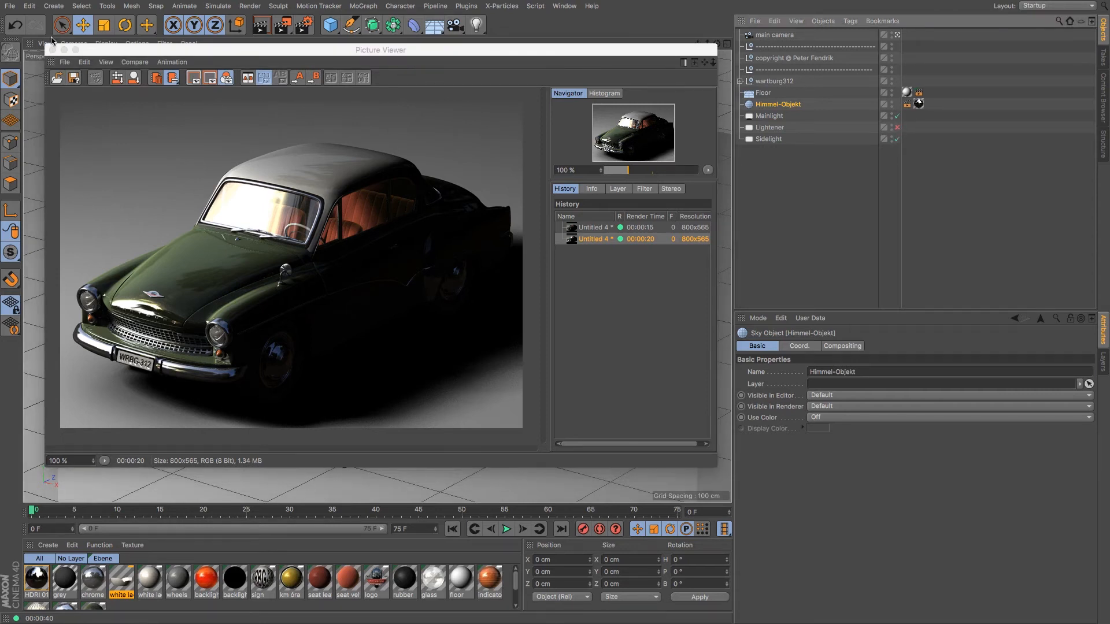
left_click(326, 94)
key("shift+r")
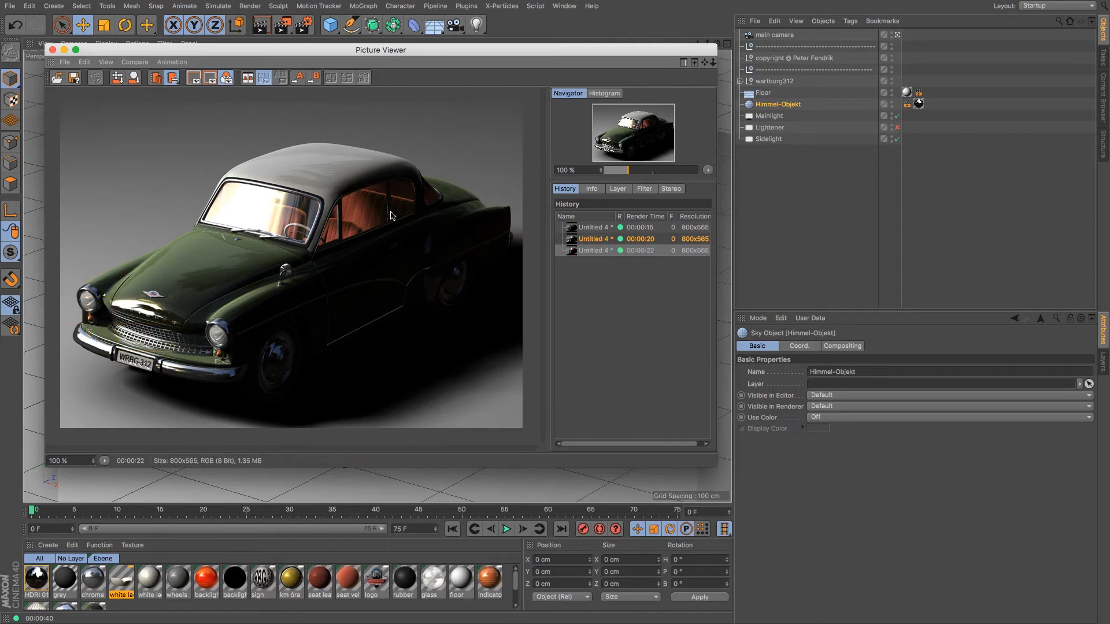
left_click(897, 128)
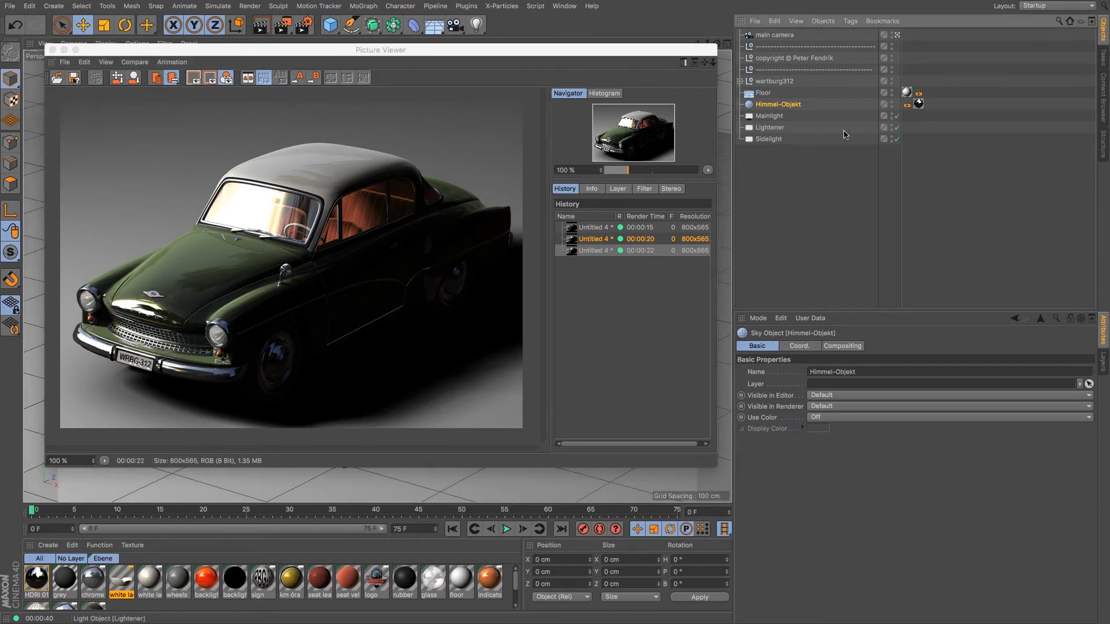
left_click(281, 26)
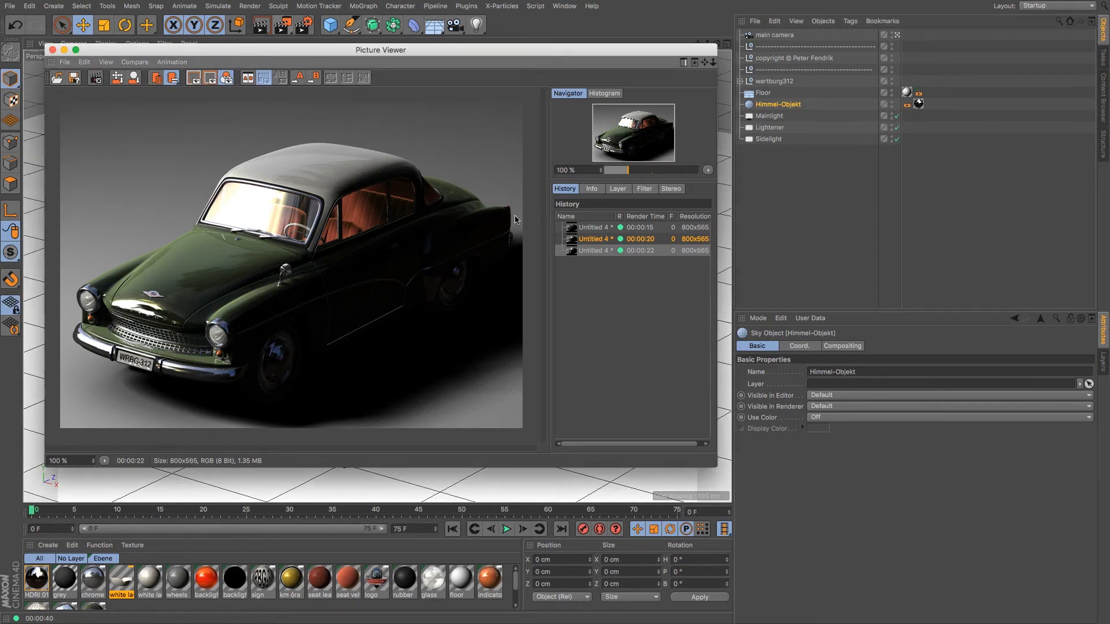
Compare the four renders in the history to see each light's contribution, and close the Picture Viewer.
left_click(590, 245)
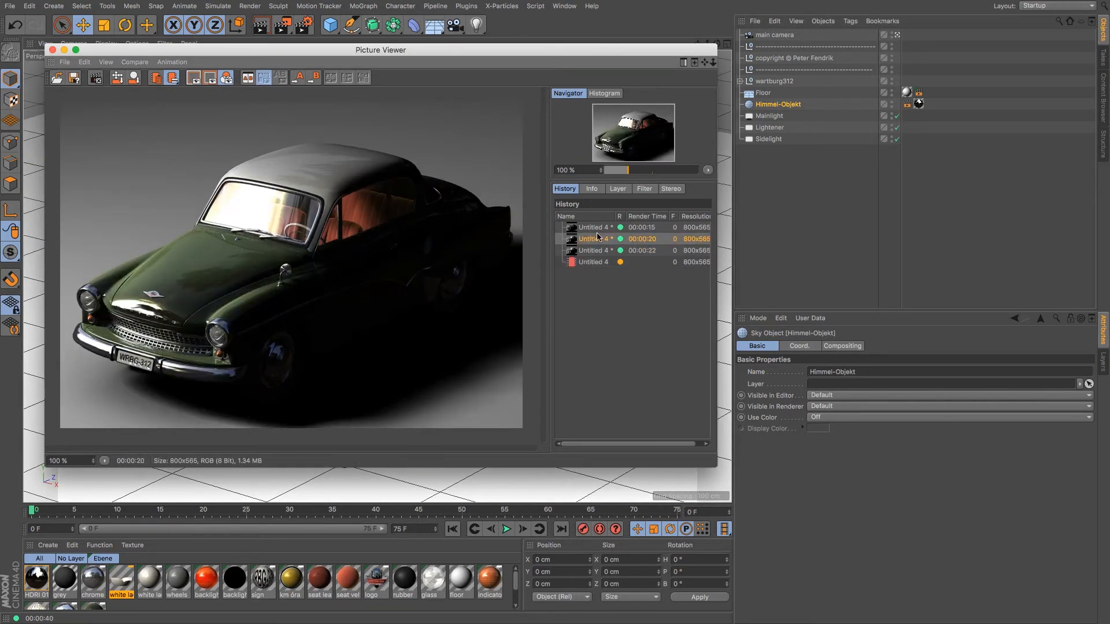
left_click(596, 229)
left_click(594, 239)
left_click(595, 251)
left_click(592, 262)
left_click(595, 251)
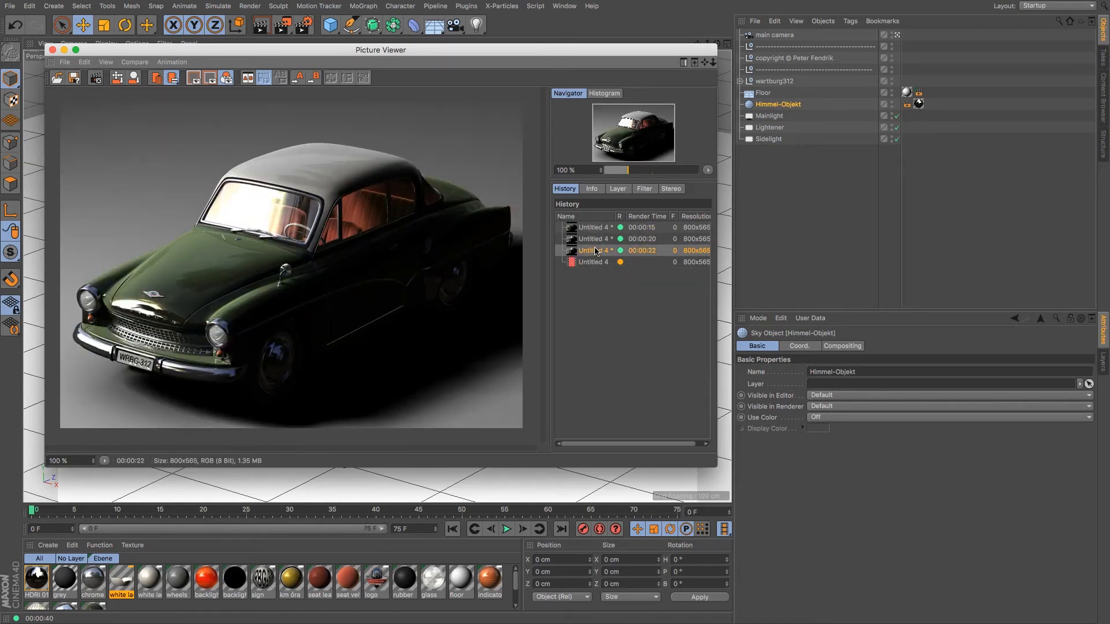
left_click(597, 240)
left_click(598, 229)
left_click(600, 240)
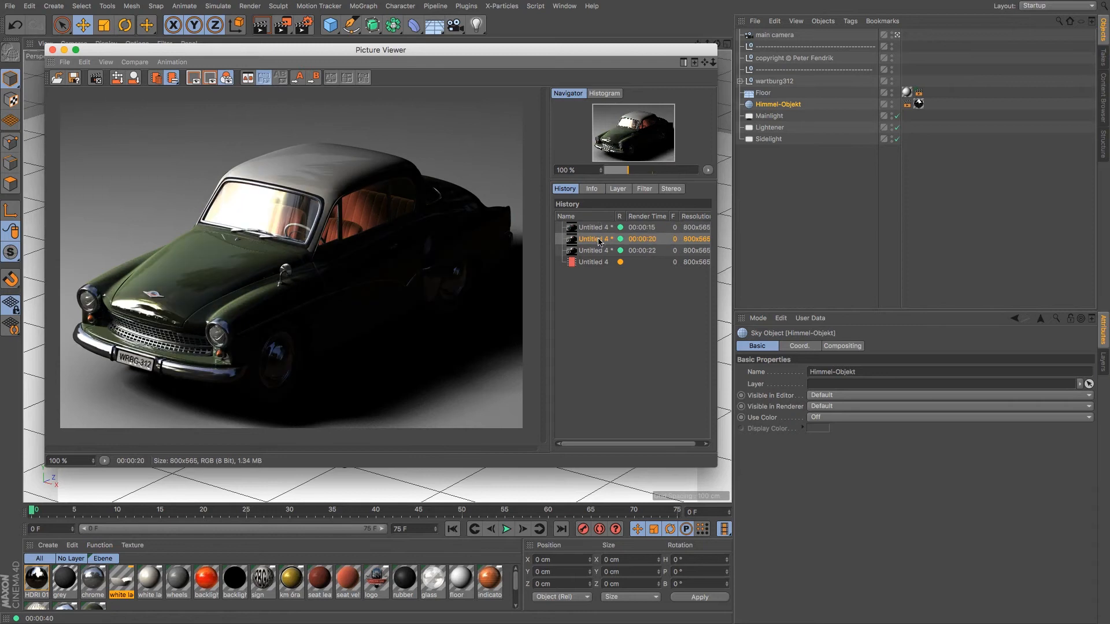
left_click(599, 251)
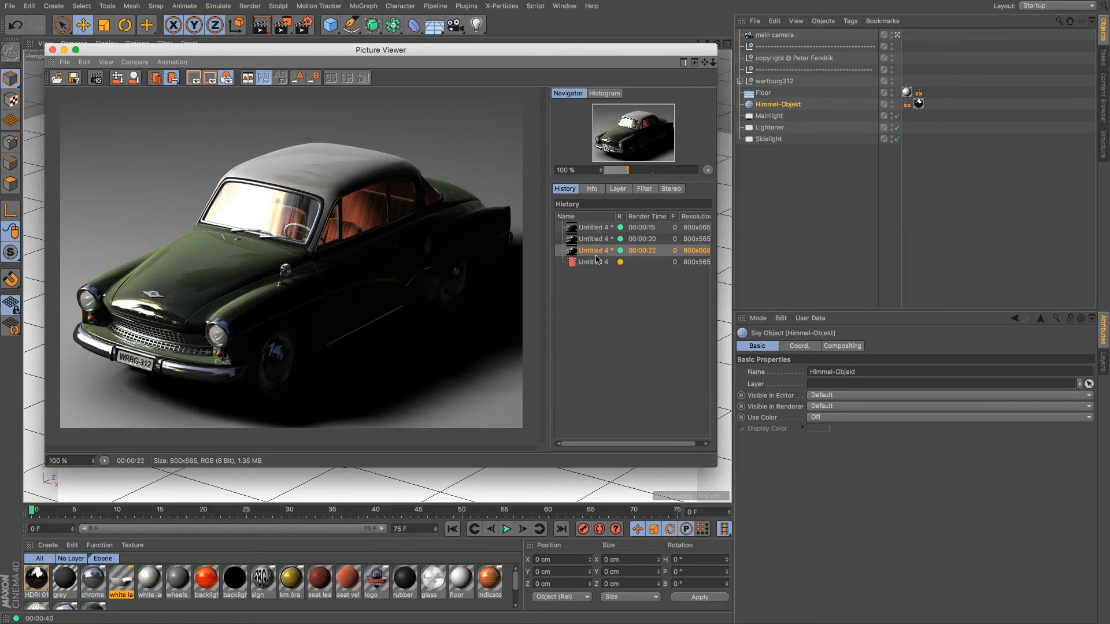
left_click(595, 263)
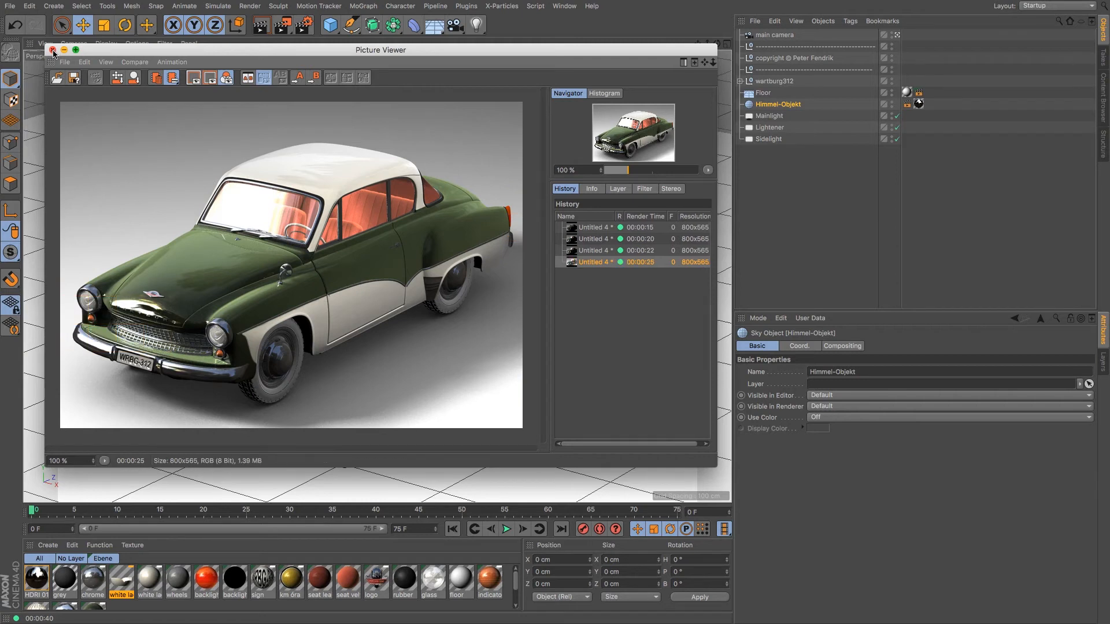
left_click_drag(95, 51, 284, 63)
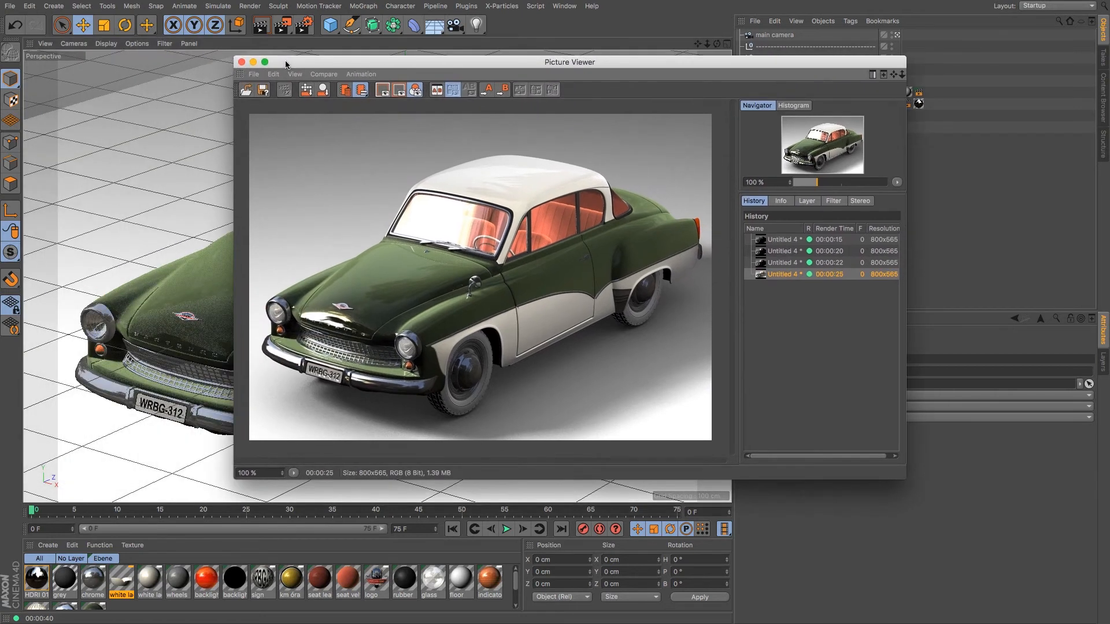
left_click(241, 62)
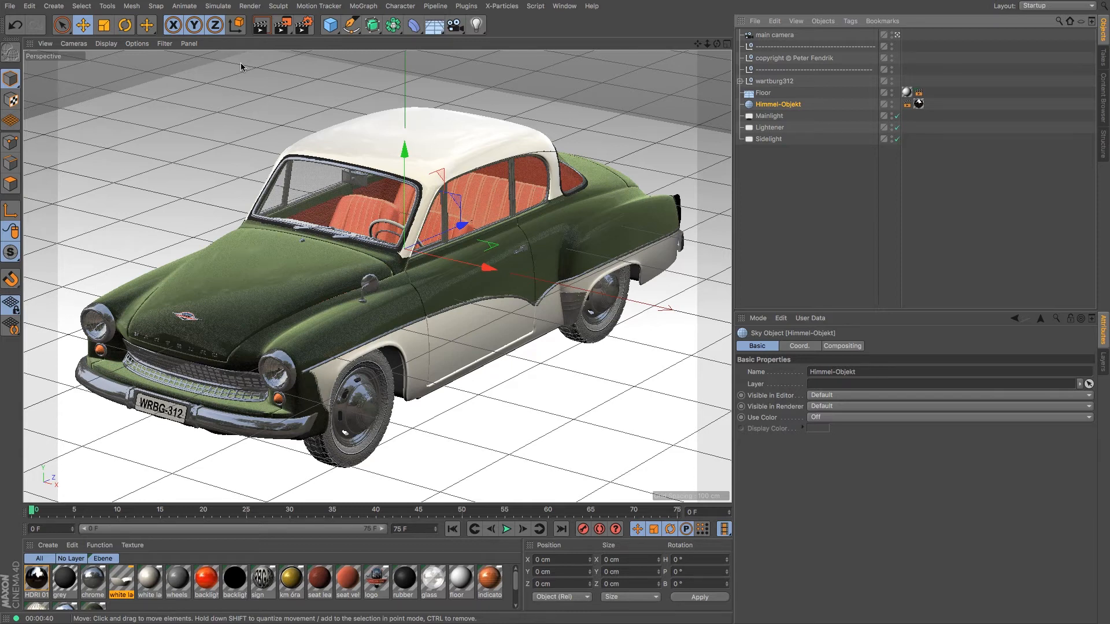
In the render options, set Ray Depth to 3, Reflection Depth to 2, Shadow Depth to 3 and Level of Detail to 50%.
key("super+b")
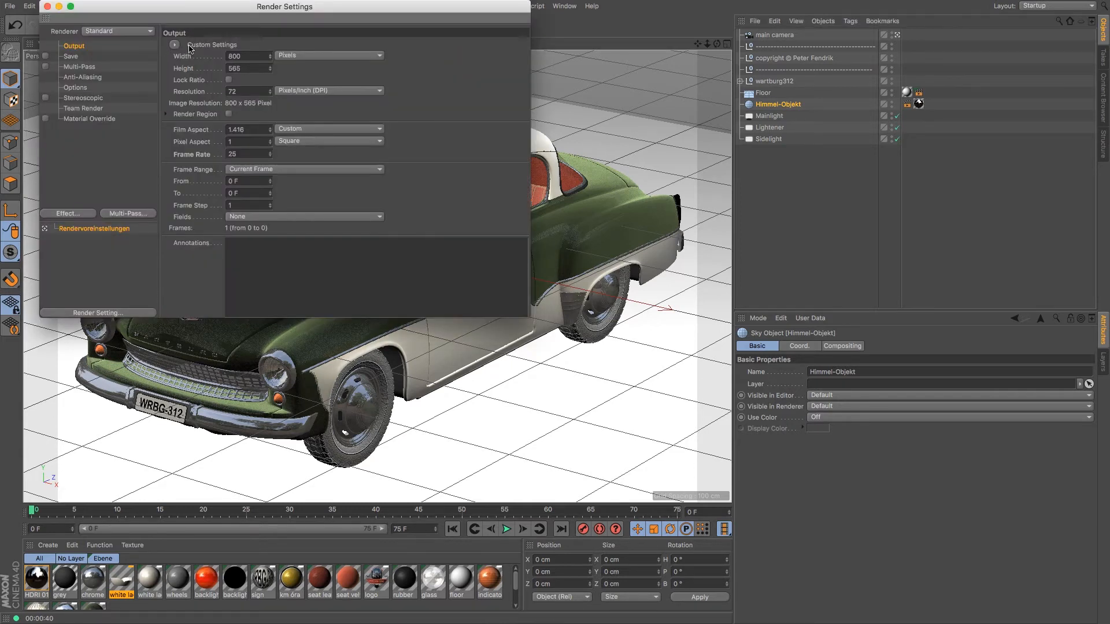
left_click_drag(216, 17, 271, 132)
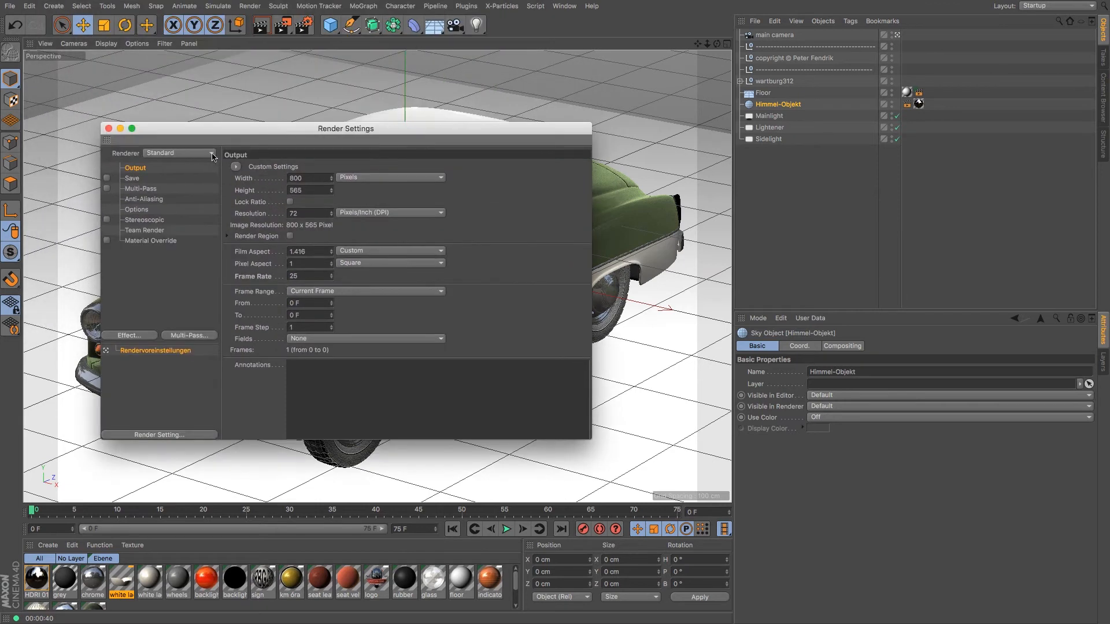
left_click(139, 209)
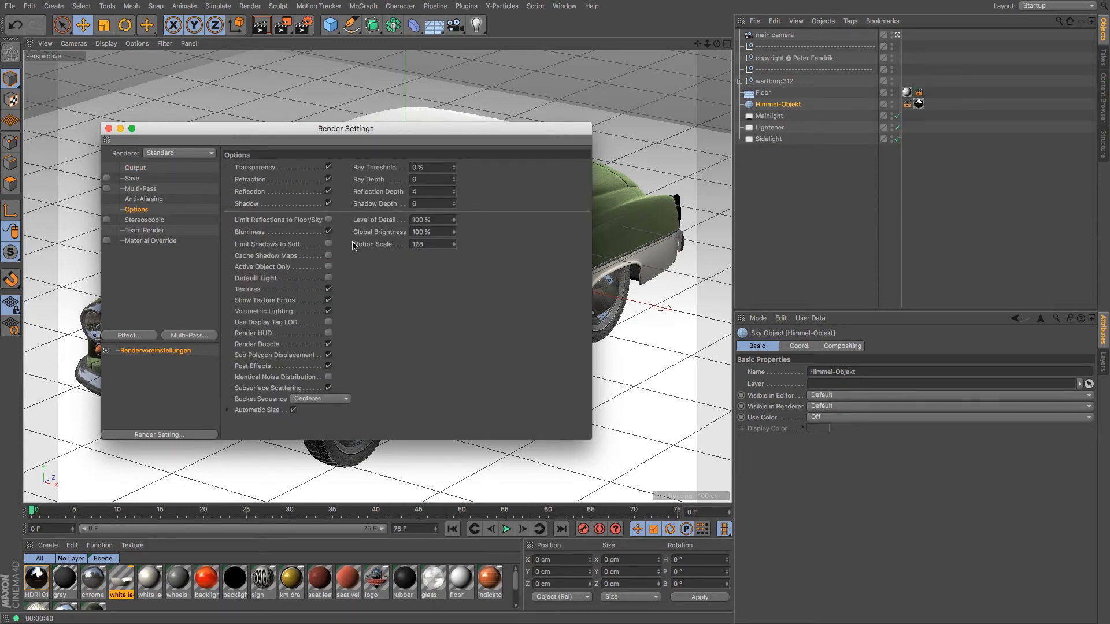
left_click_drag(277, 136, 721, 93)
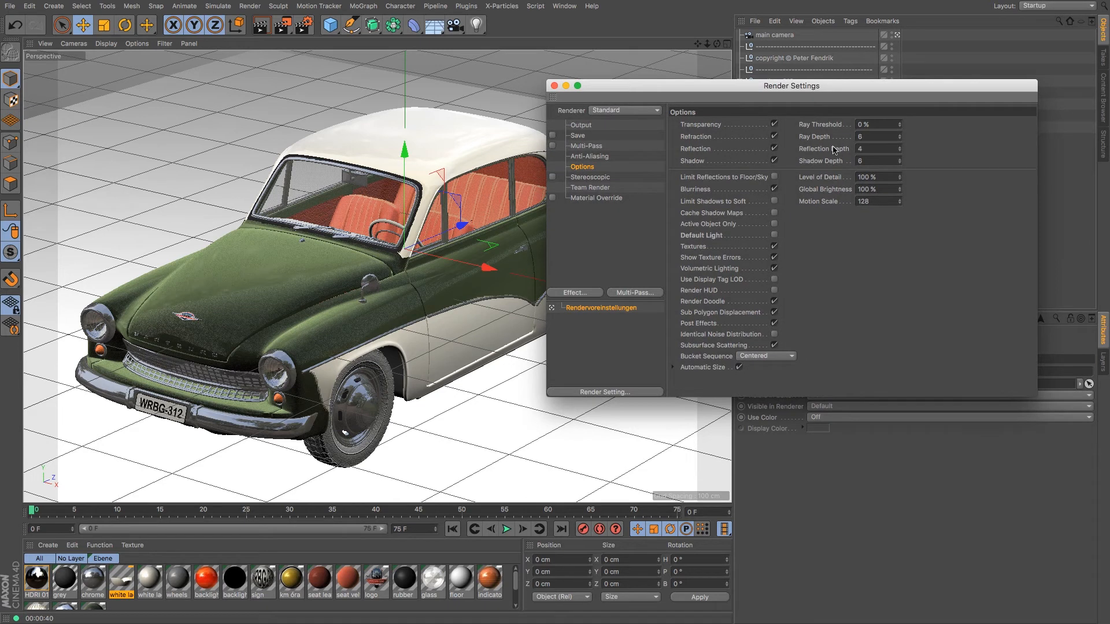
double_click(878, 138)
type("3")
key("Tab")
key("Tab")
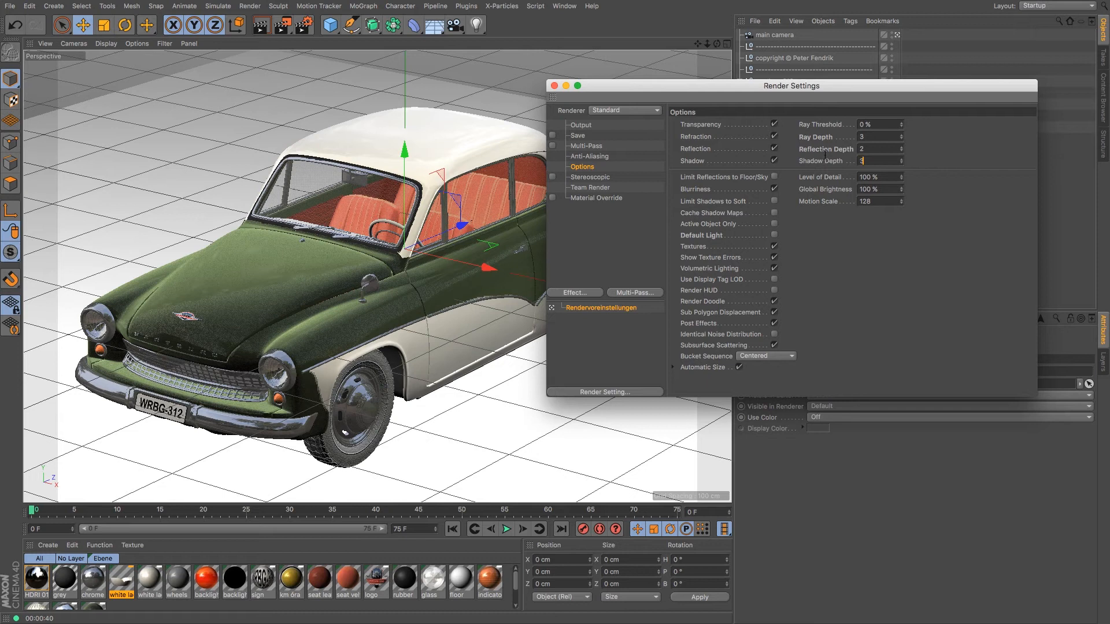
type("3")
key("Tab")
type("50")
key("Return")
Render the car again to the Picture Viewer with the reduced depth settings, and return to the render settings.
left_click(282, 25)
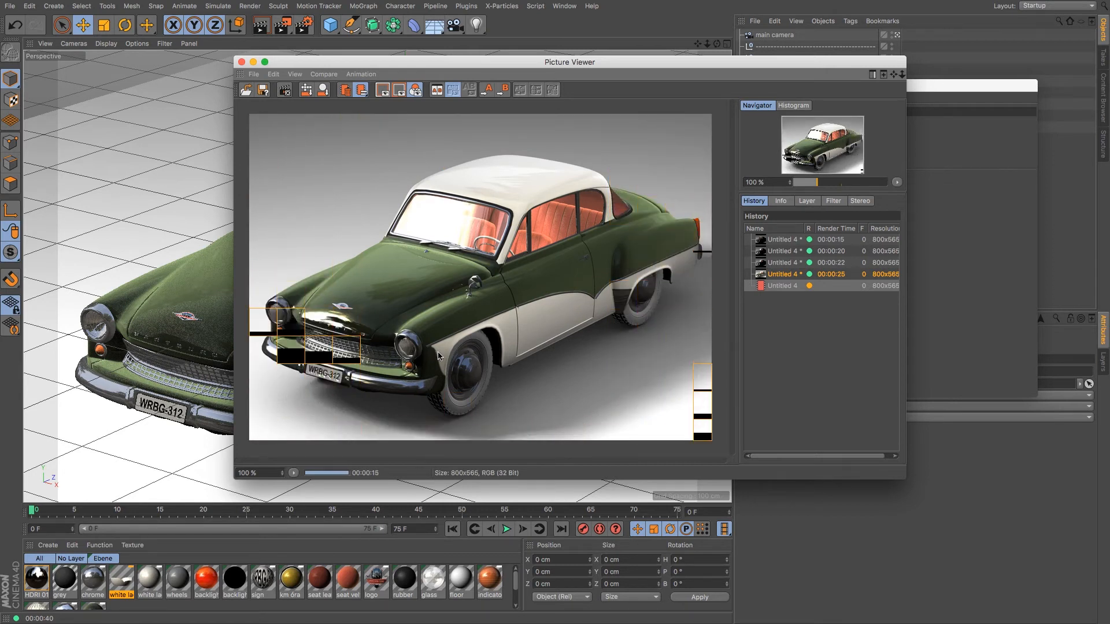
left_click_drag(601, 64, 381, 24)
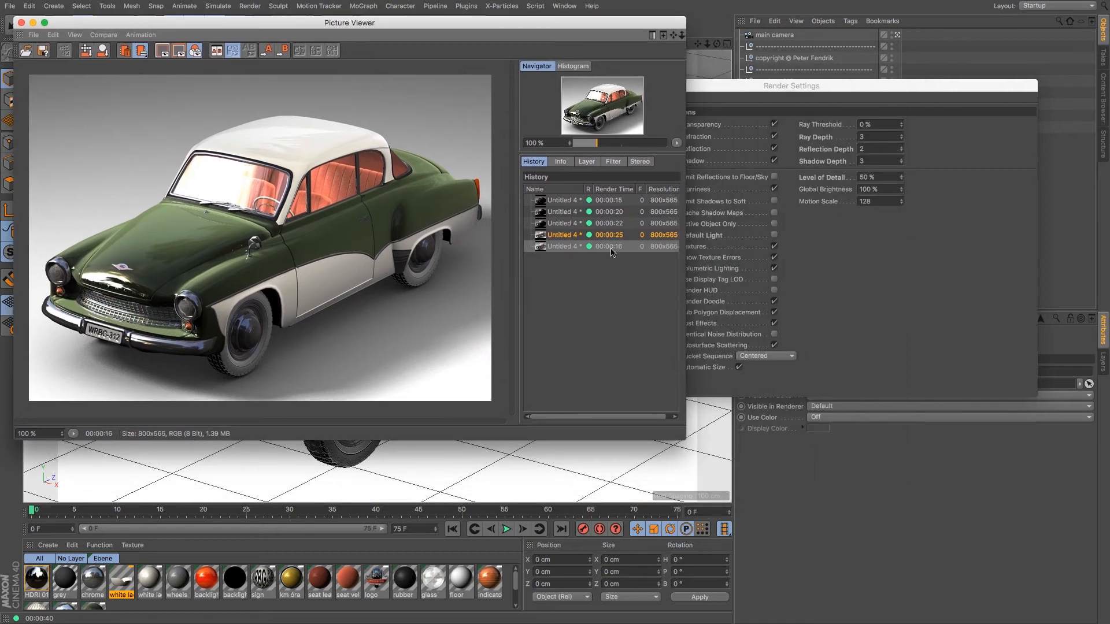
left_click(845, 270)
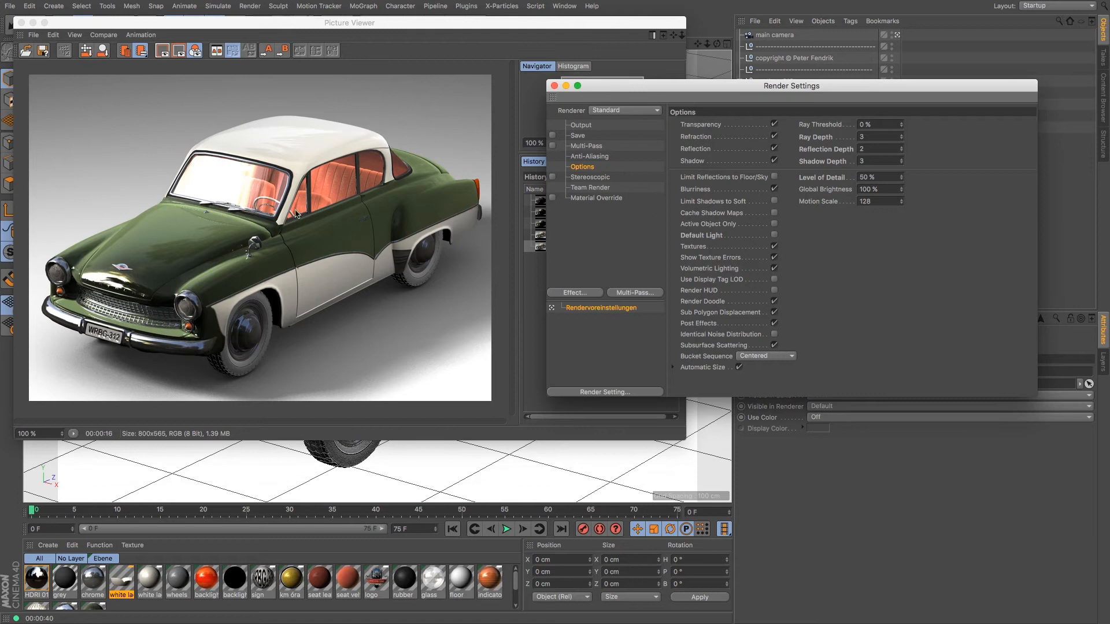
Switch between the last two renders in the history to compare the reduced-depth result with the full-depth one.
left_click(333, 208)
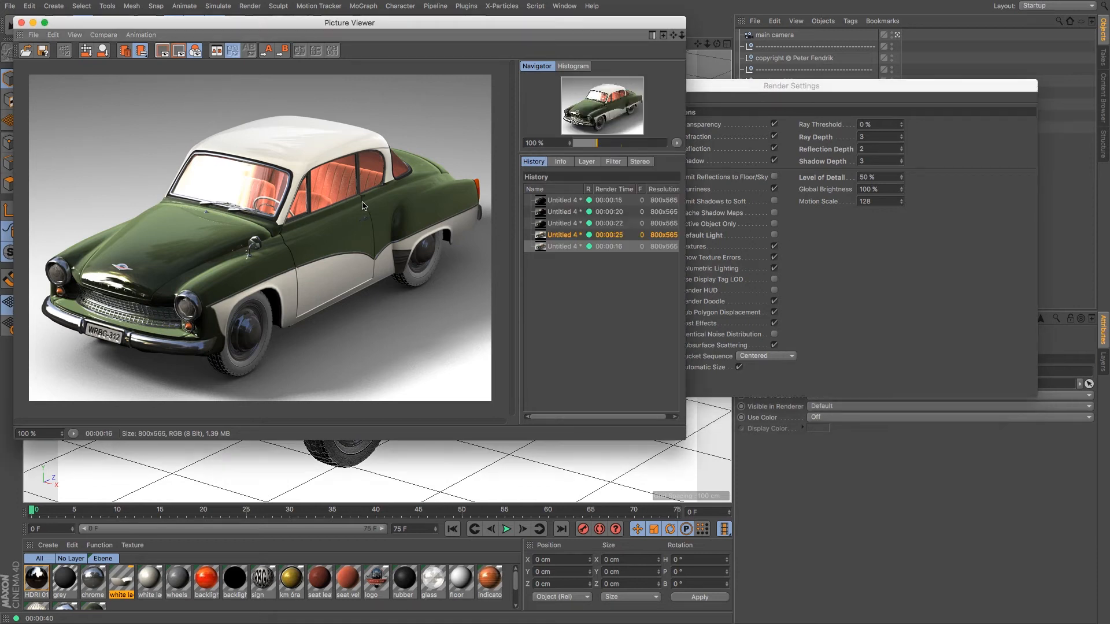
left_click(564, 235)
left_click(565, 248)
left_click(565, 236)
left_click(566, 246)
left_click(570, 236)
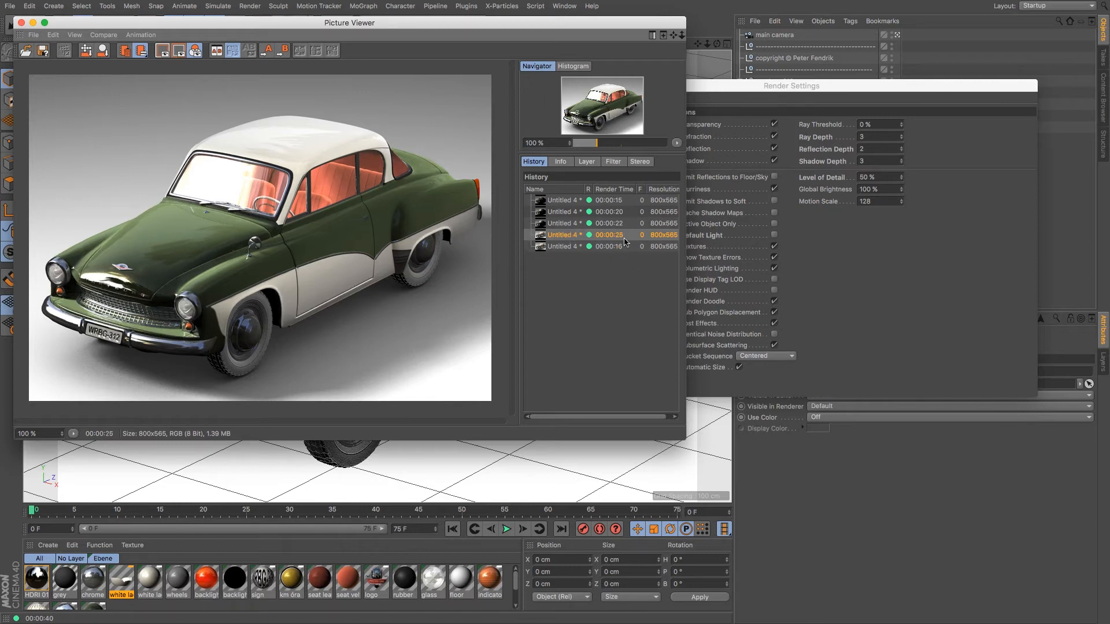
Restore Ray Depth 6, Reflection Depth 4 and Shadow Depth 6, and add a child render setting named "basic preview settings".
left_click(937, 273)
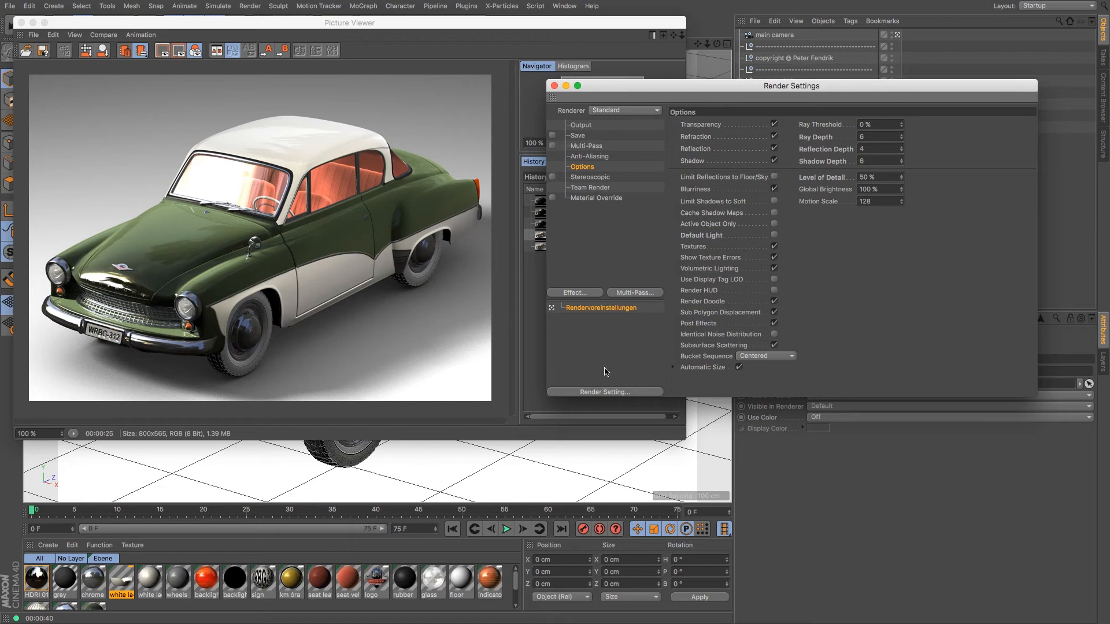
left_click(601, 393)
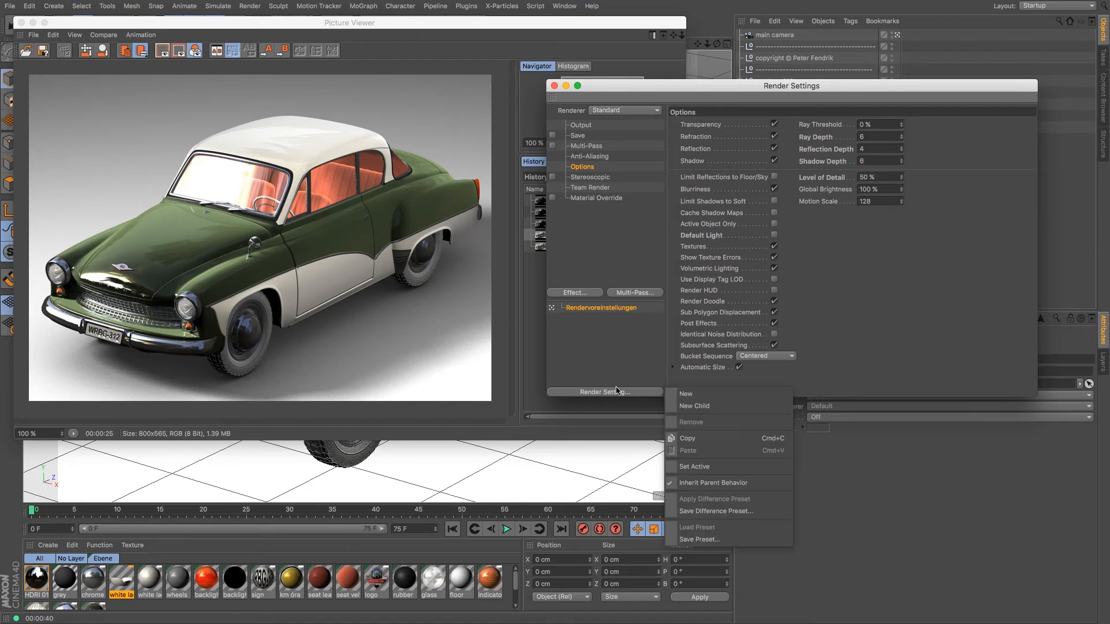
left_click(706, 408)
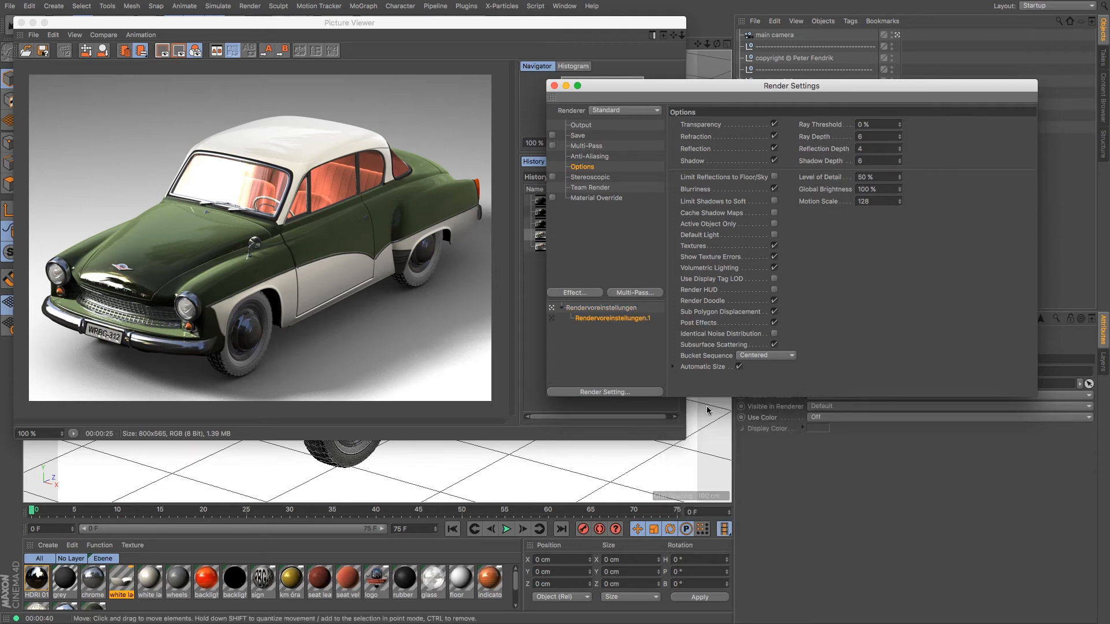
double_click(601, 322)
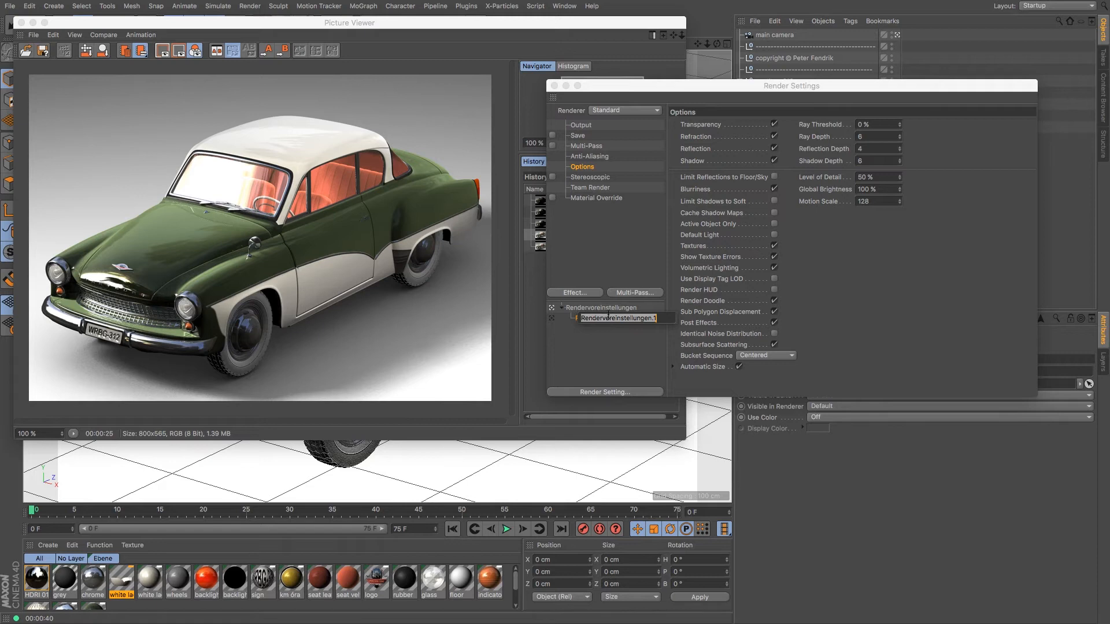
type("basic preview settings")
key("Return")
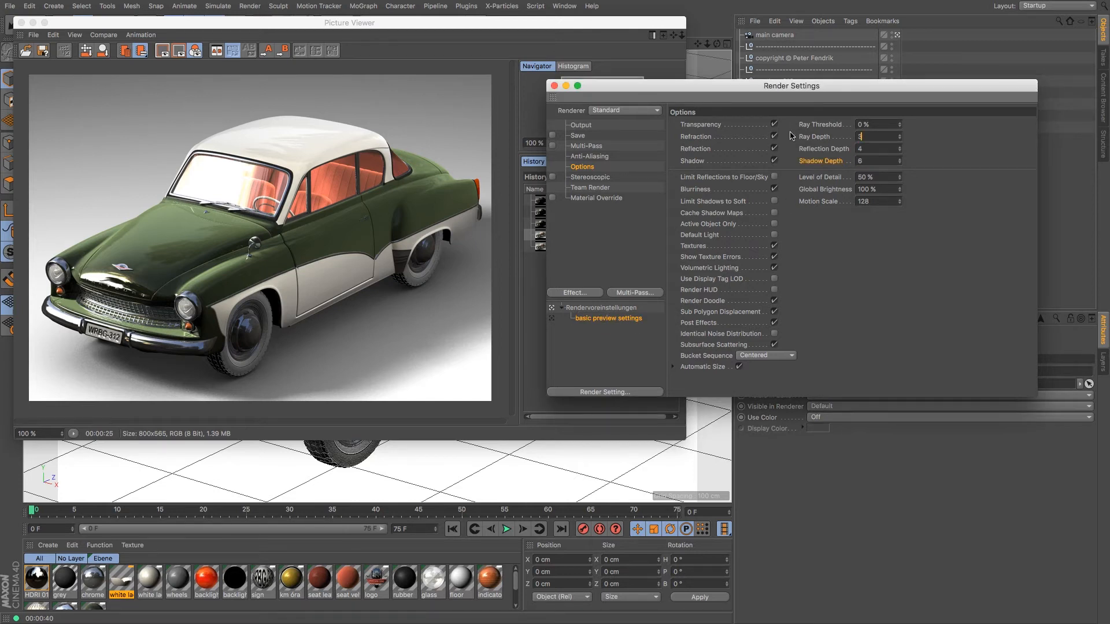
Give the preview preset Ray Depth 3, Reflection Depth 2 and Shadow Depth 3, and keep the parent preset active.
left_click(871, 149)
key("Tab")
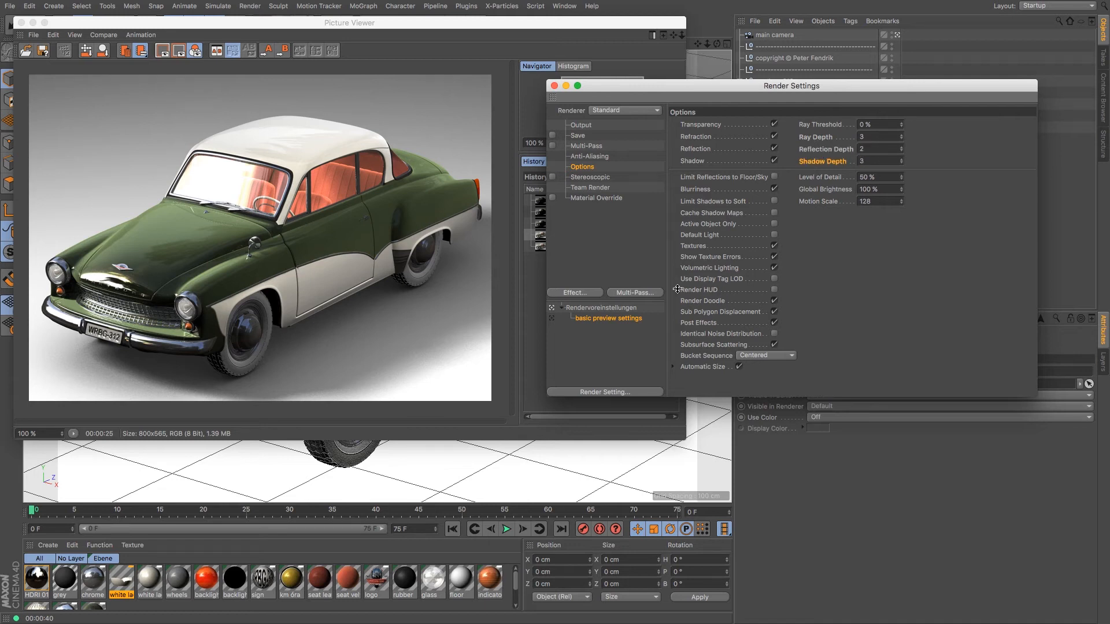
left_click(636, 309)
left_click(623, 320)
left_click(553, 310)
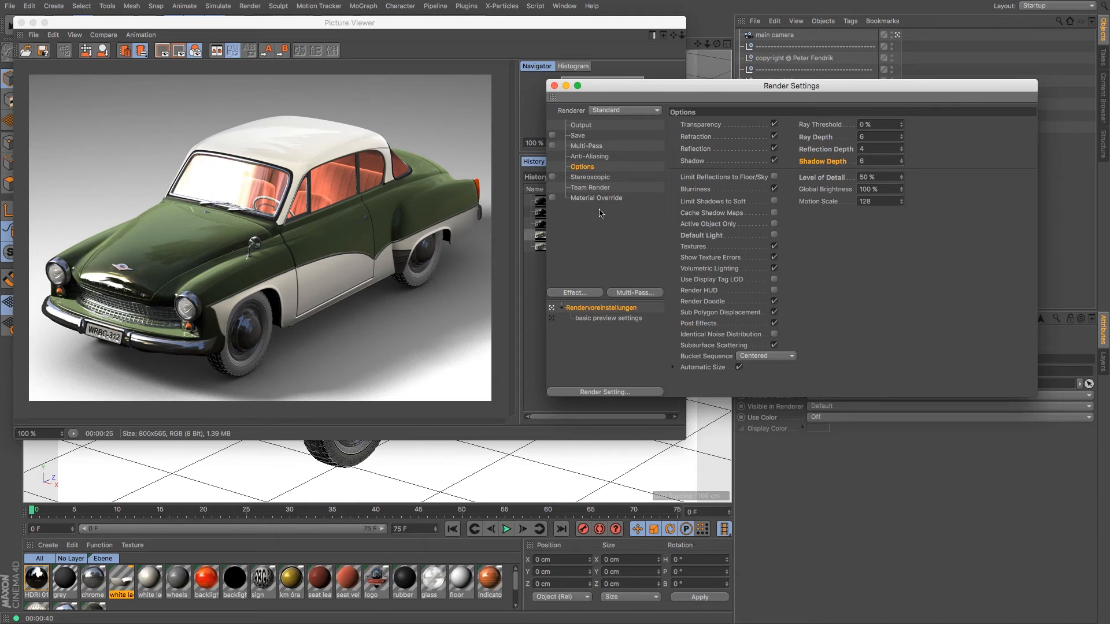
Enable Multi-Pass for the parent preset, separate All lights, and add the image layers as passes.
left_click(578, 148)
left_click(552, 146)
left_click(754, 124)
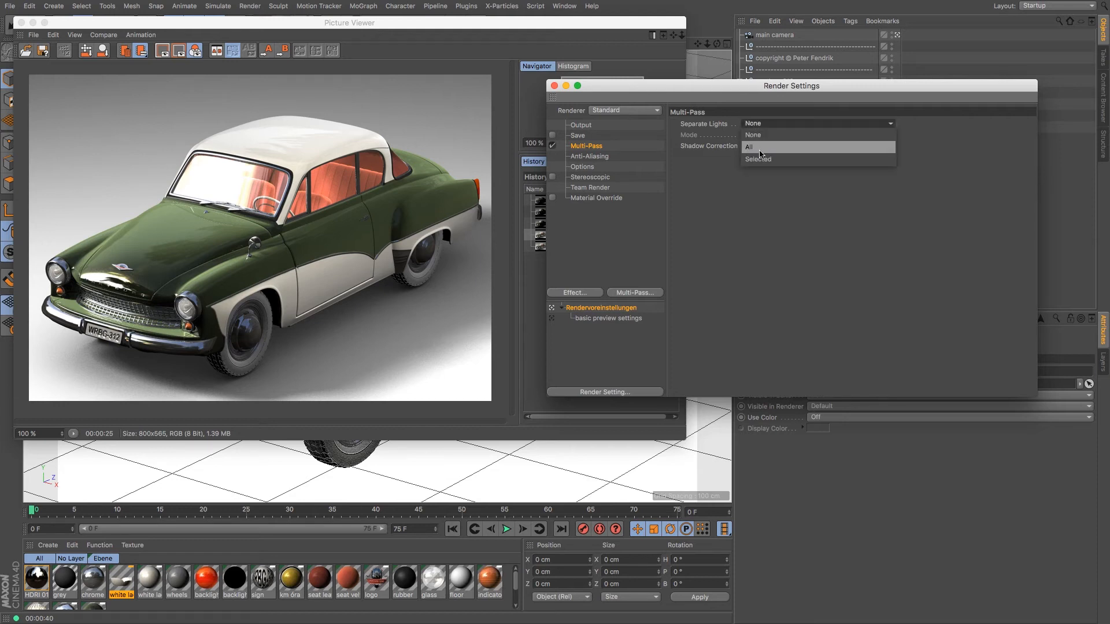
left_click(835, 147)
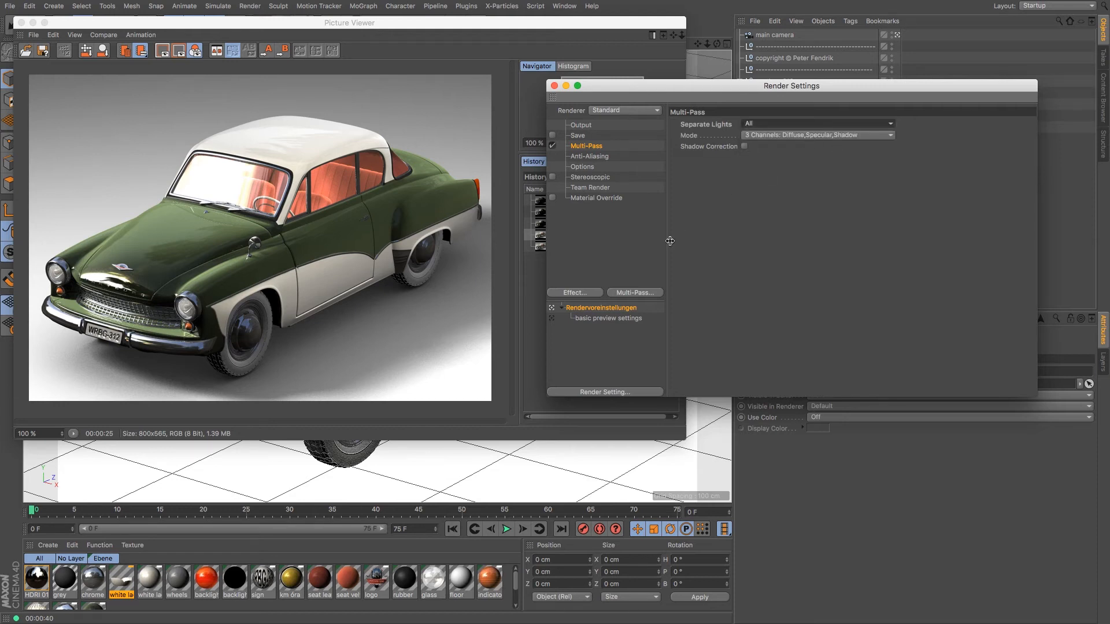
left_click(643, 293)
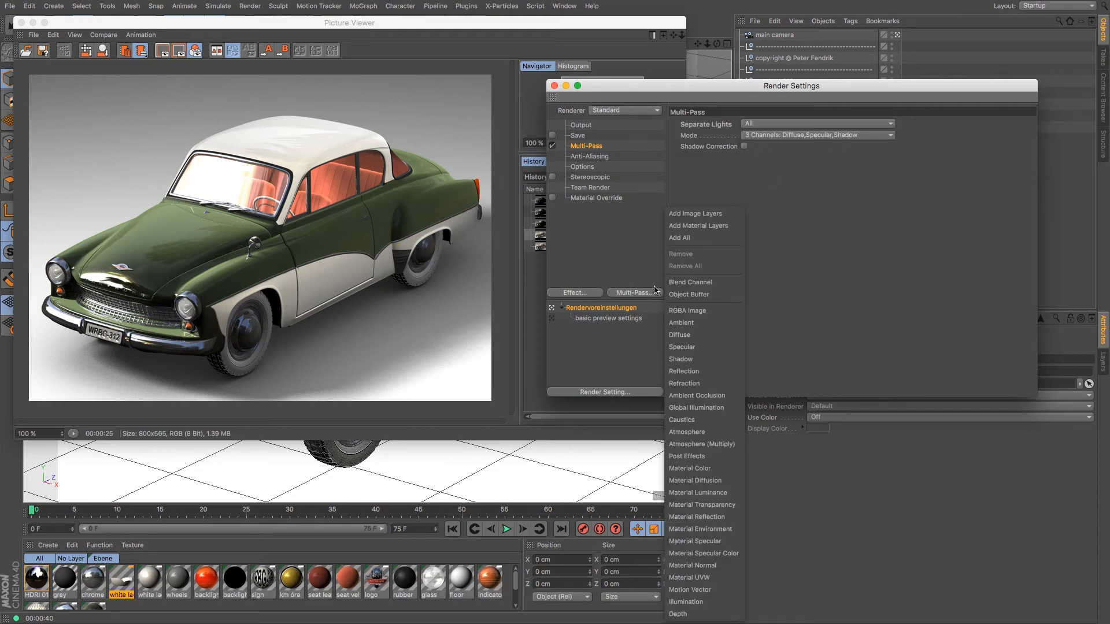
left_click(709, 218)
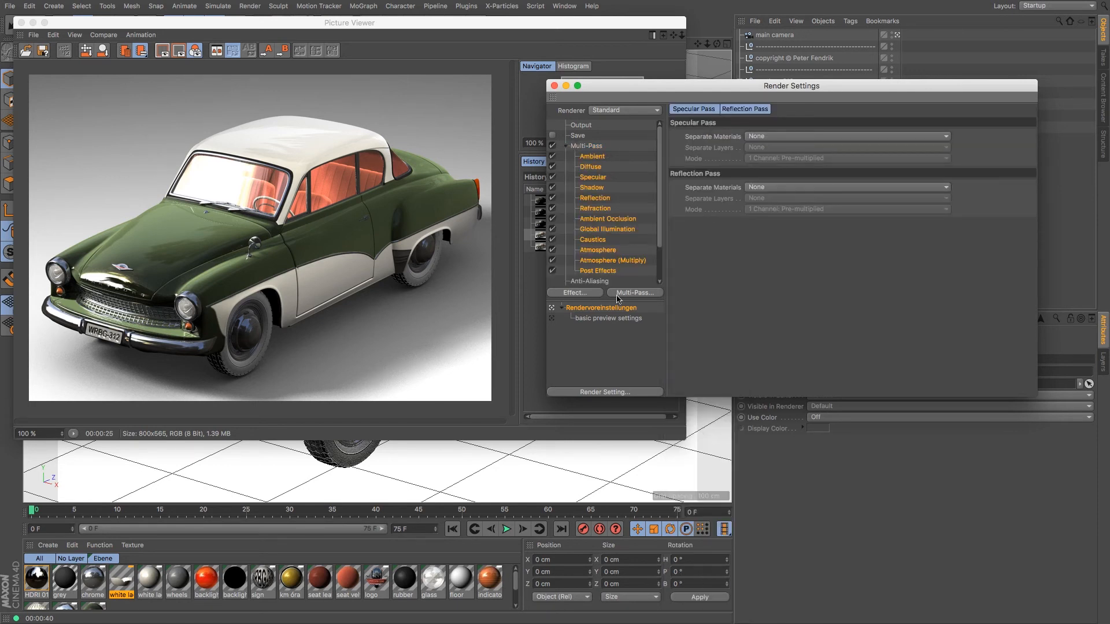
left_click_drag(660, 189, 656, 240)
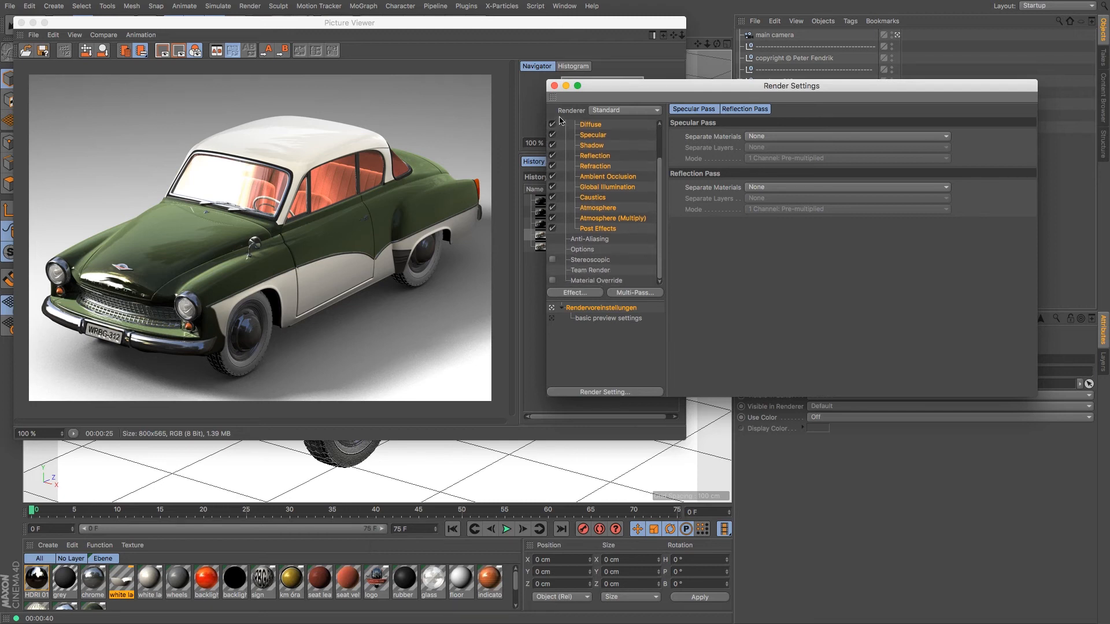
Close the render settings, render the car to the Picture Viewer, and display its layers in Multi-Pass mode.
left_click(554, 86)
left_click_drag(21, 22, 22, 21)
left_click(22, 21)
left_click(279, 27)
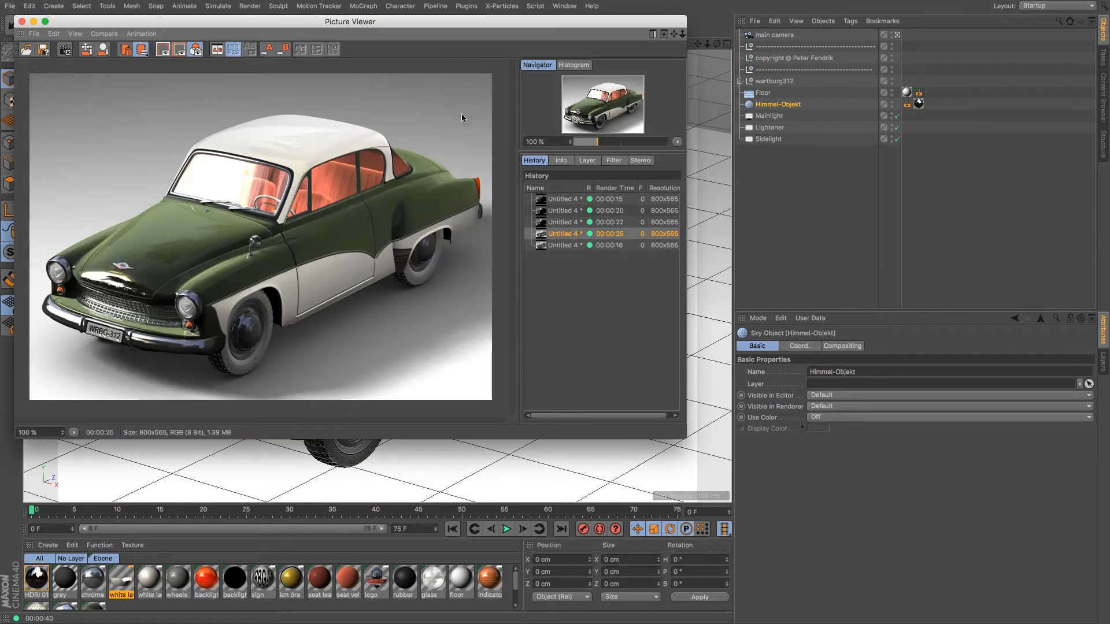
left_click(585, 161)
scroll(677, 256, "down", 1)
scroll(677, 256, "down", 3)
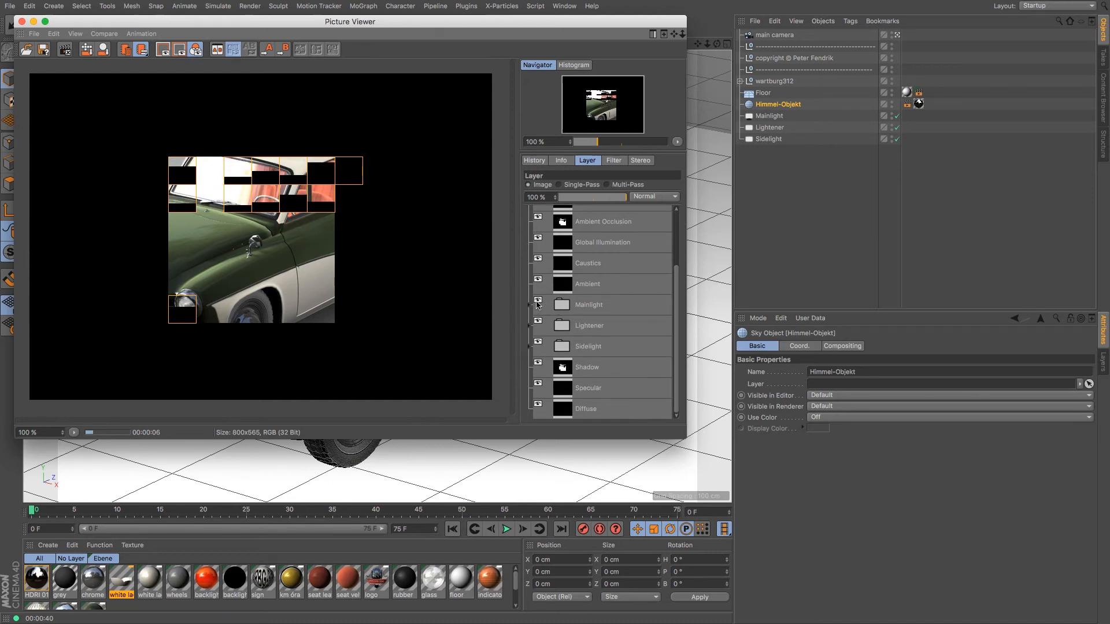
left_click(606, 185)
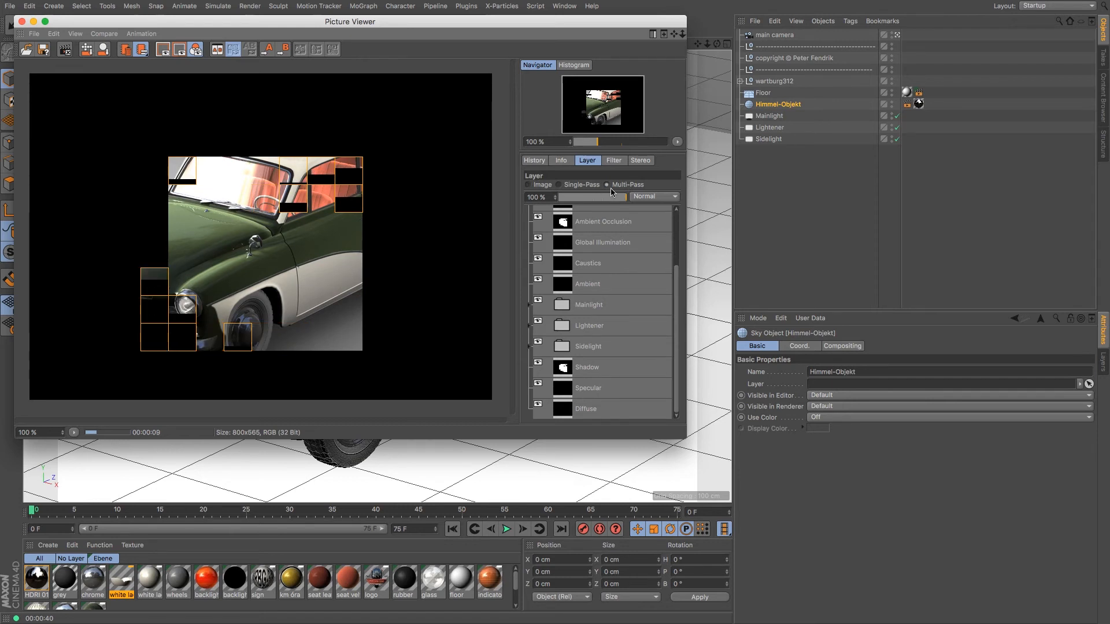
Hide and show the Mainlight and Lightener layer groups in turn to examine each light's contribution to the render.
left_click(538, 299)
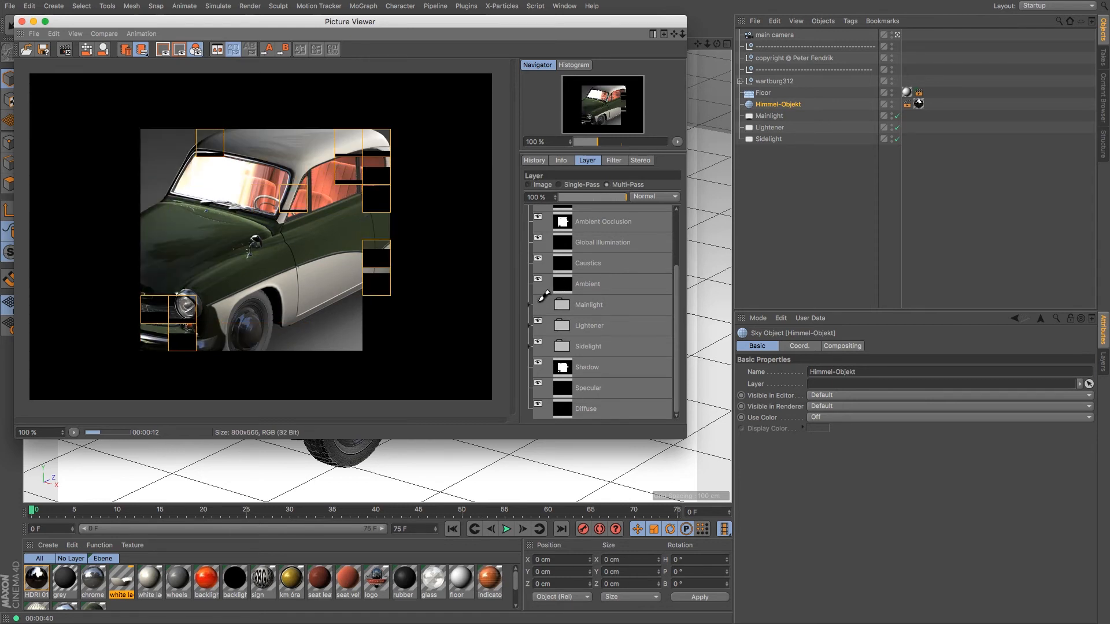
left_click(538, 299)
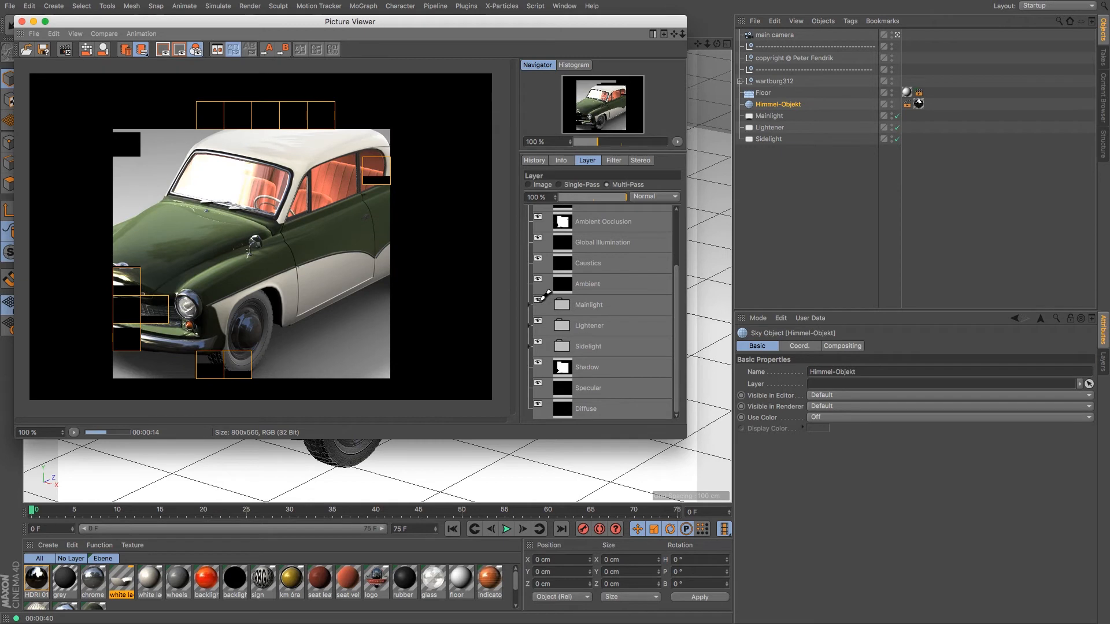
left_click(538, 300)
left_click(538, 299)
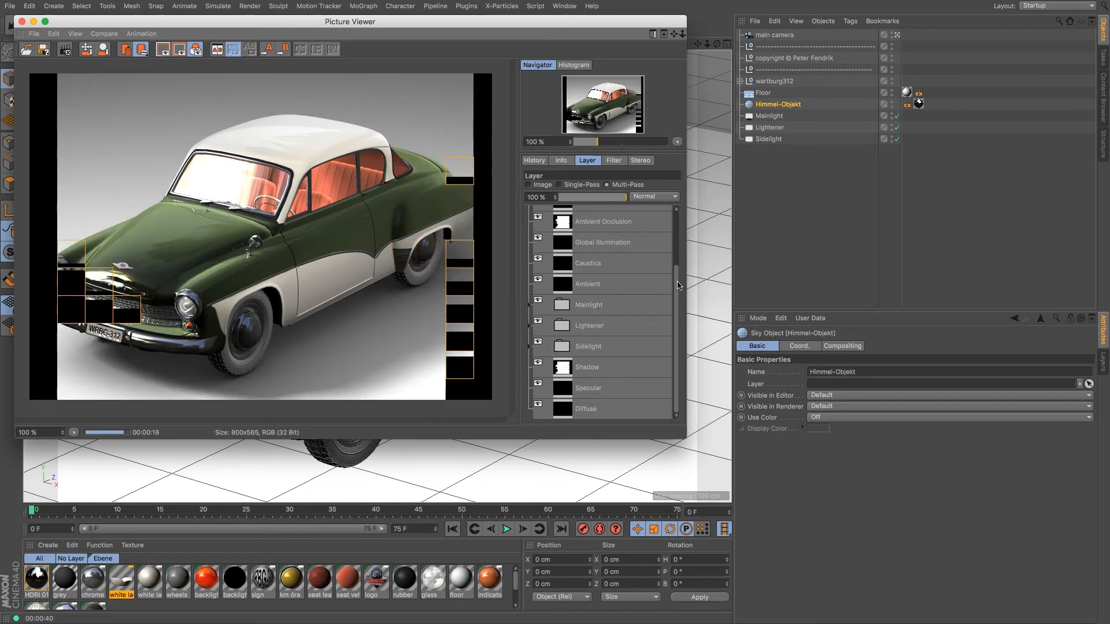
scroll(670, 282, "up", 2)
scroll(669, 279, "down", 2)
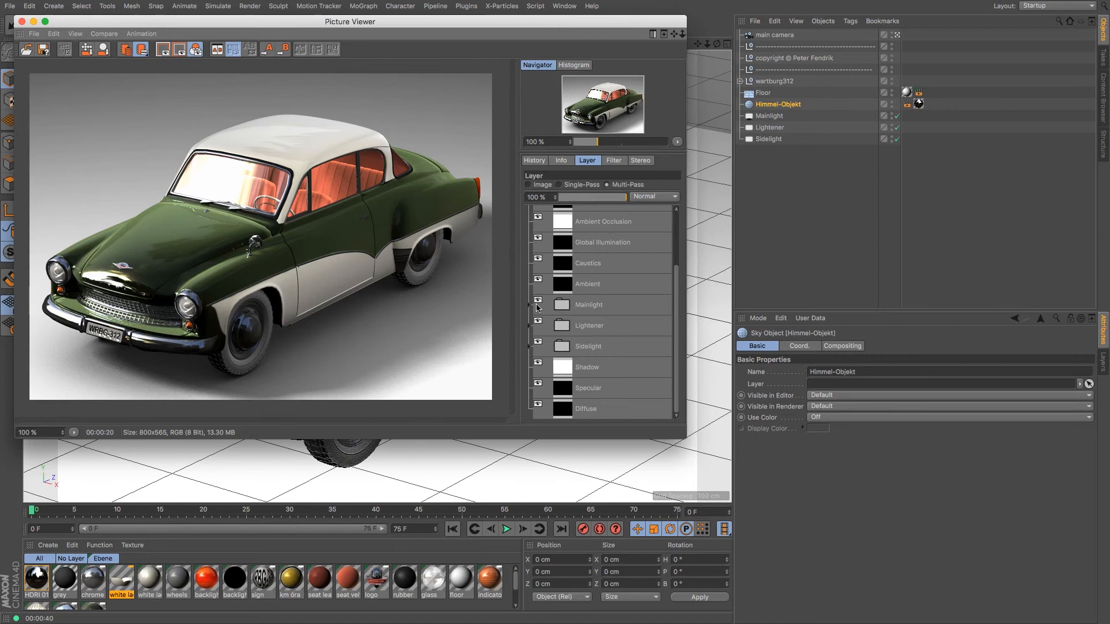
left_click(538, 301)
left_click(539, 301)
left_click(539, 301)
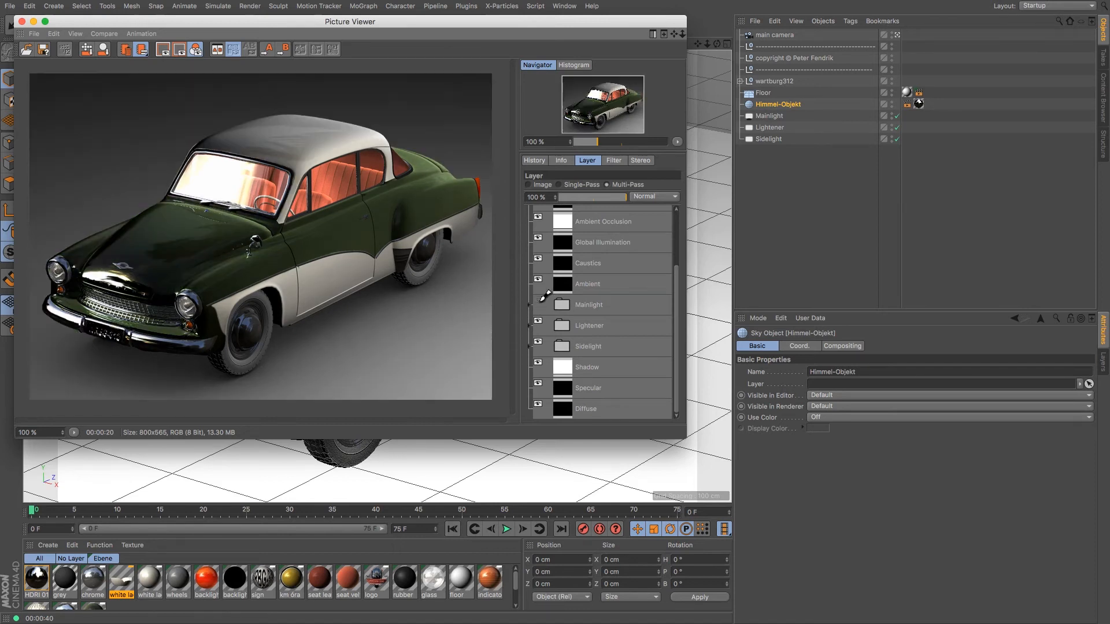
left_click(538, 300)
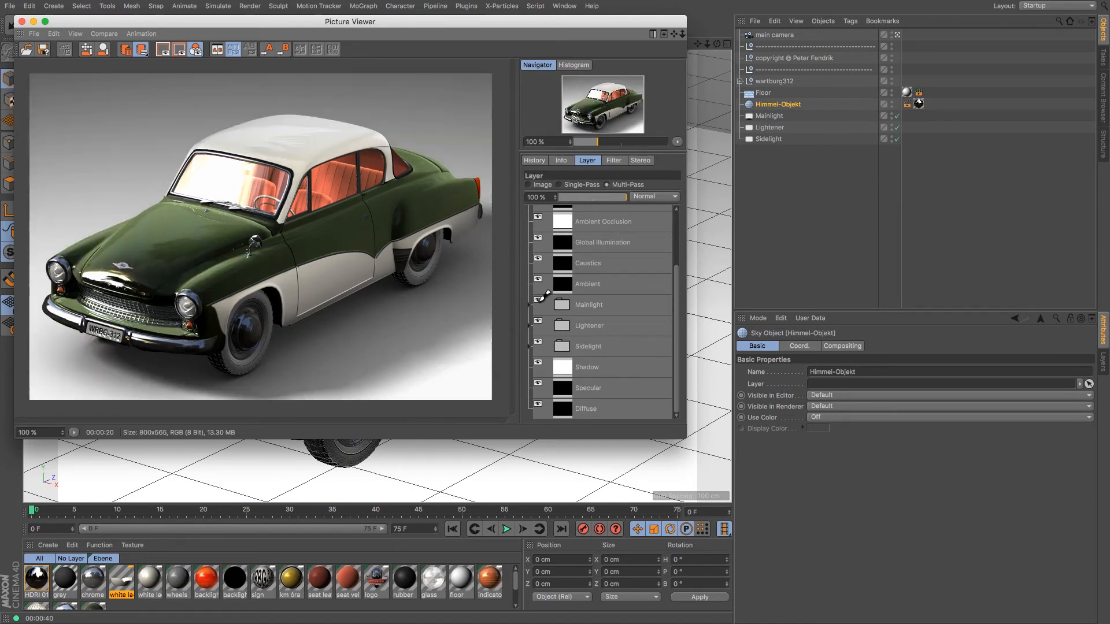
left_click(537, 322)
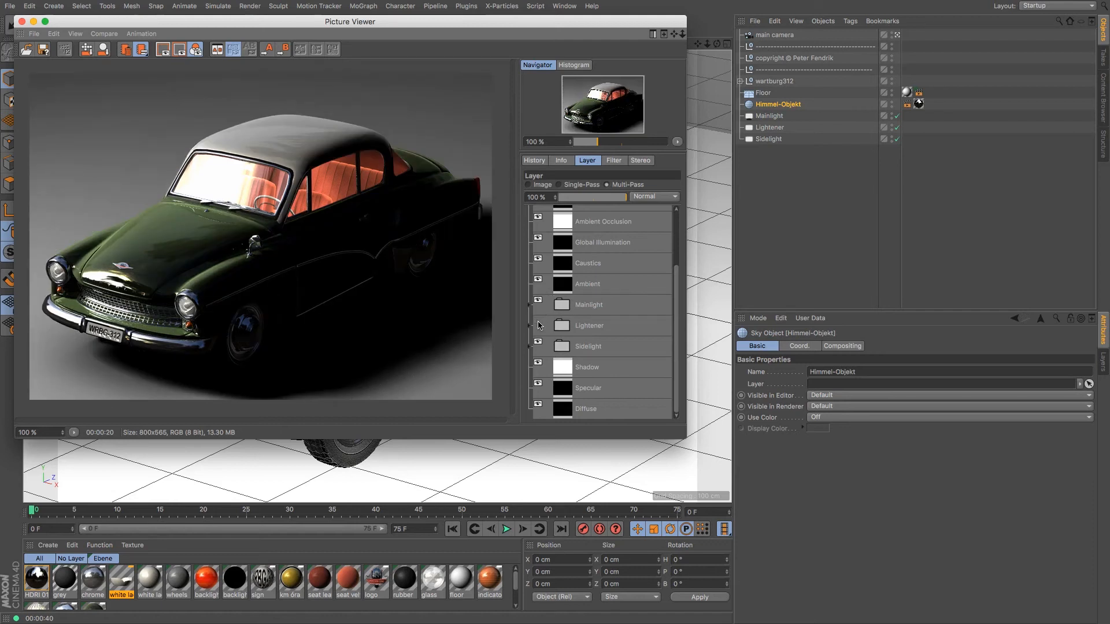
left_click(538, 322)
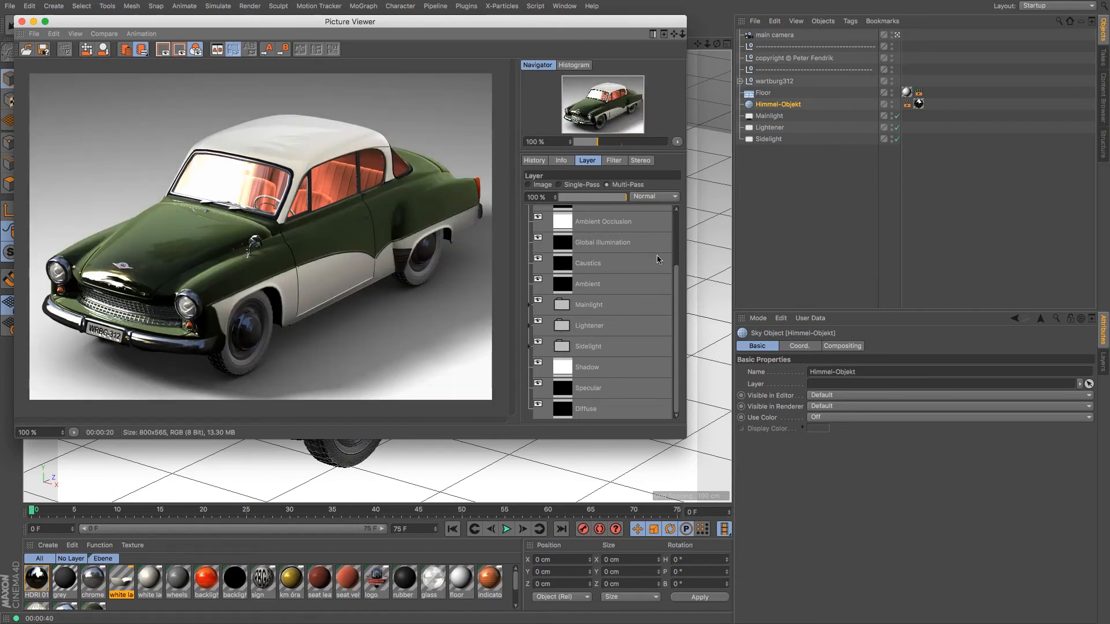
Hide and show the Refraction layer to examine its effect on the rendered car.
left_click_drag(675, 282, 663, 301)
mouse_move(677, 282)
left_mouse_down()
mouse_move(677, 272)
mouse_move(677, 285)
left_mouse_up()
left_click_drag(676, 298, 675, 228)
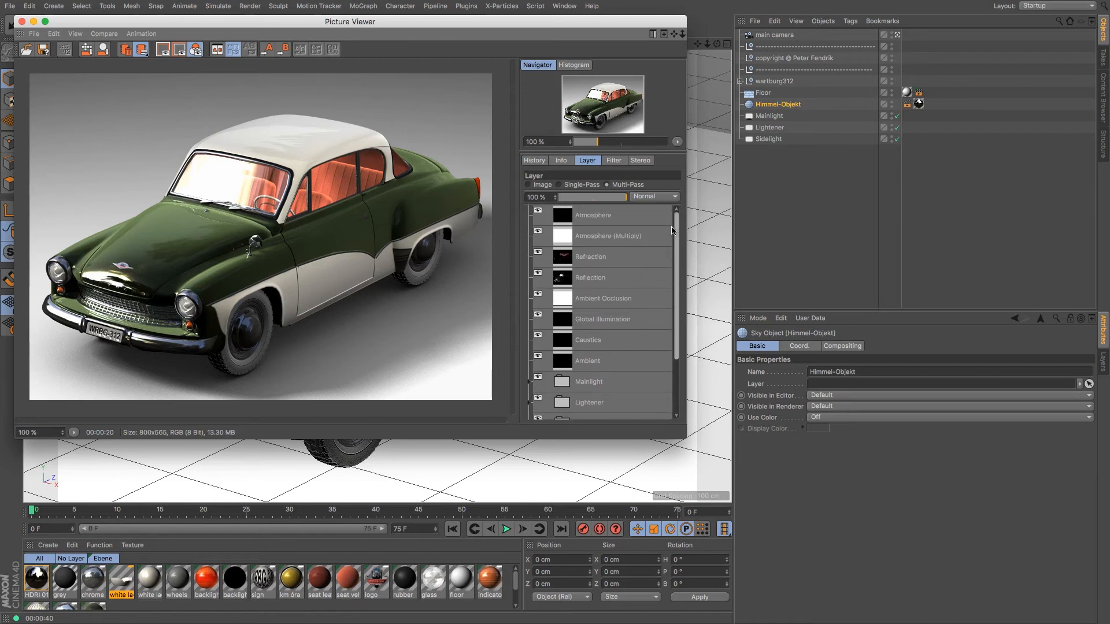
left_click(538, 253)
left_click(538, 254)
left_click(538, 254)
left_click(538, 253)
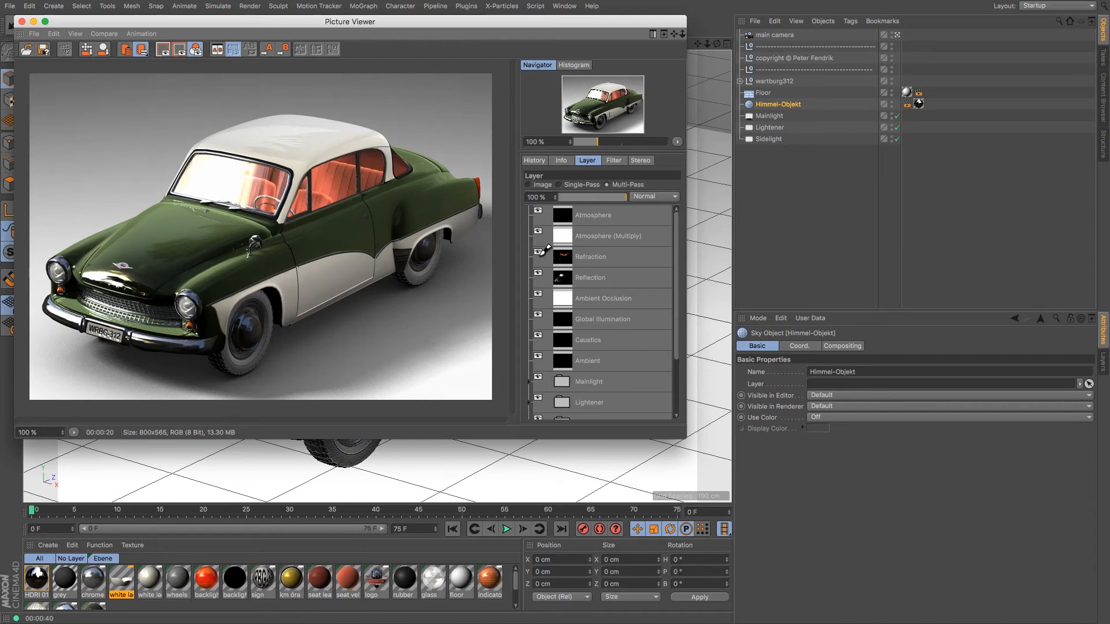
Hide and show the Reflection layer, and try varying its opacity before returning it to 100%.
left_click(538, 274)
left_click(538, 274)
left_click(538, 273)
left_click(538, 274)
left_click(598, 280)
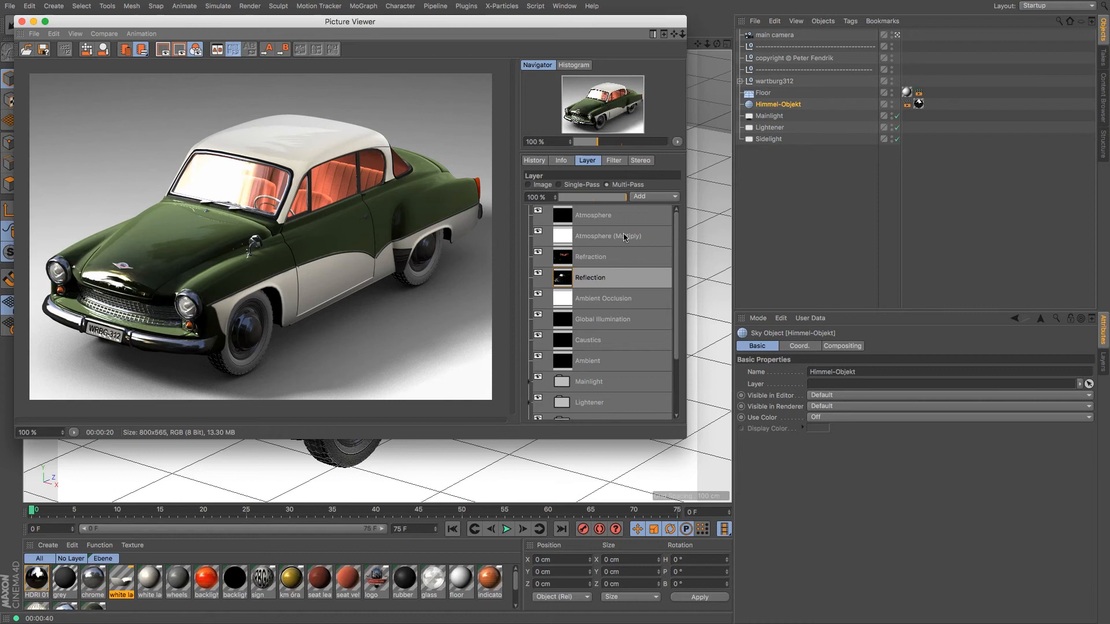
left_click_drag(601, 201, 636, 199)
Expand the Mainlight group, toggle its shadow pass to compare, and lower that pass's opacity to 71%.
scroll(578, 347, "down", 3)
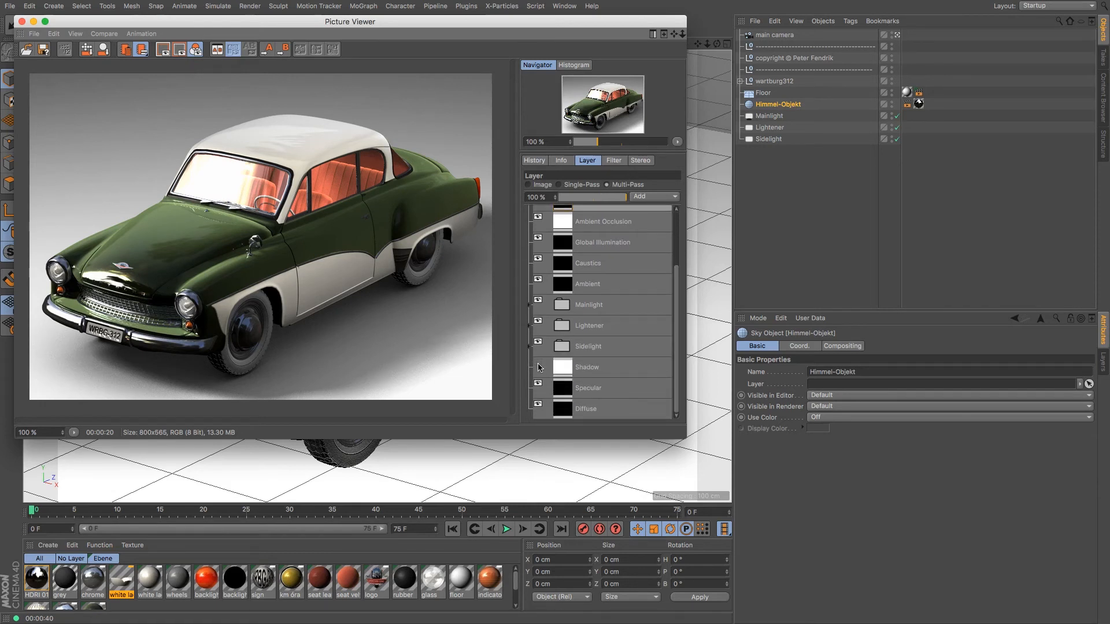
left_click(528, 304)
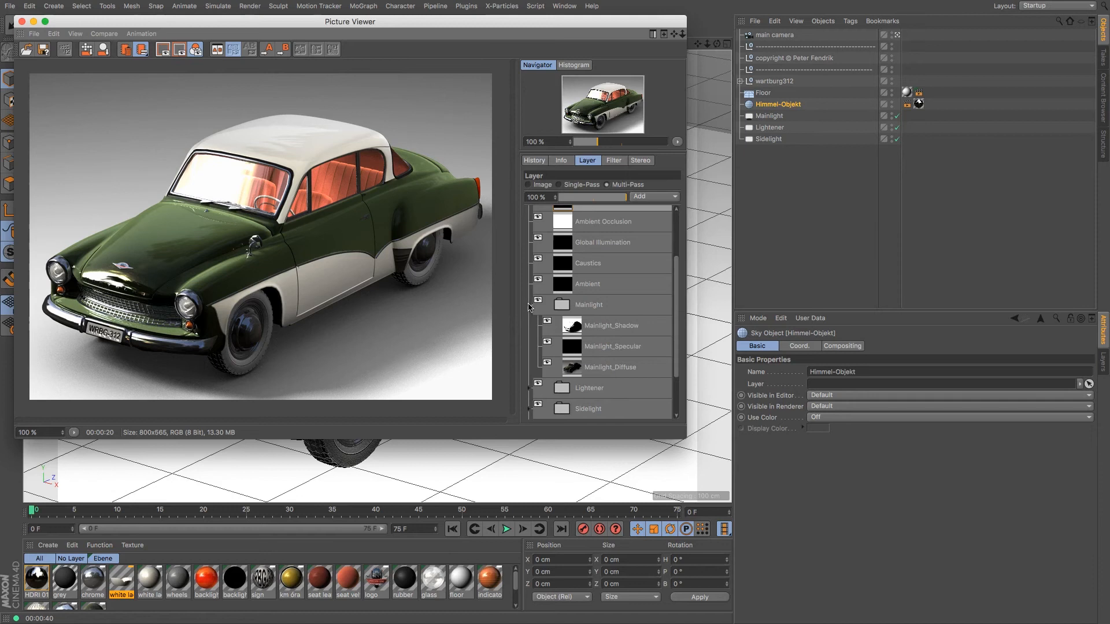
left_click(547, 320)
left_click(548, 320)
left_click(548, 320)
left_click(547, 319)
left_click(594, 328)
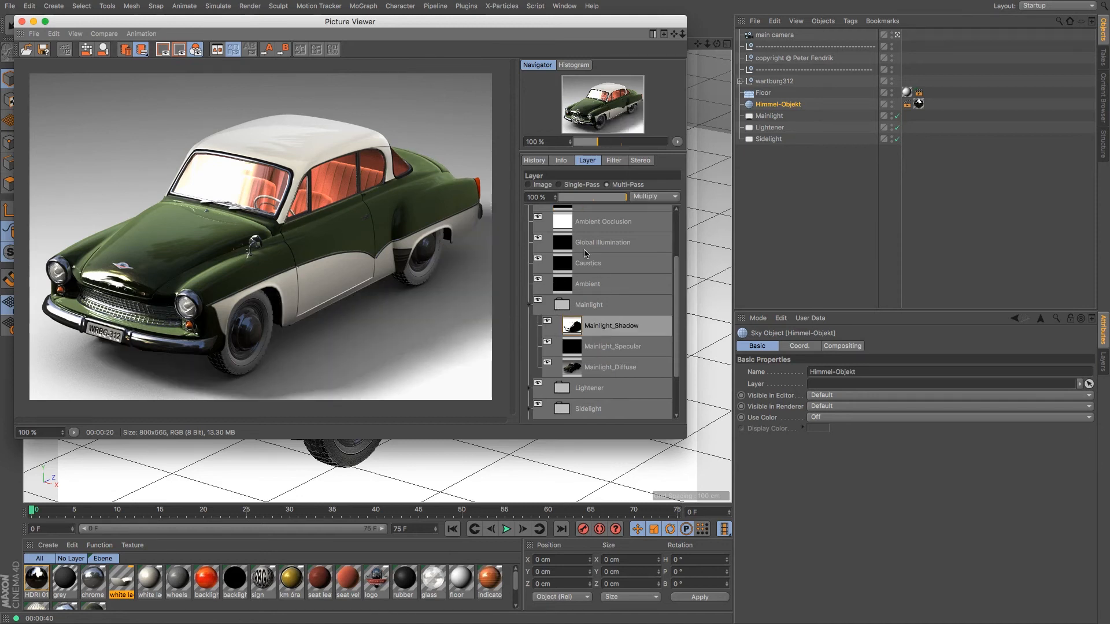
left_click_drag(596, 201, 610, 200)
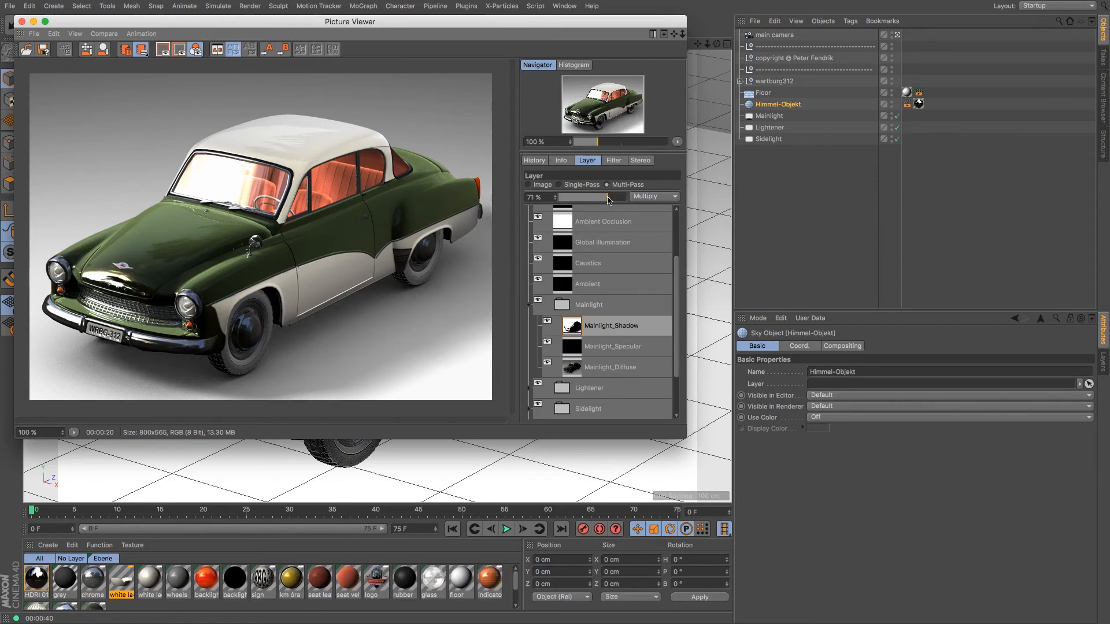
Look through the layer list and select the Mainlight specular, diffuse and shadow passes in turn to check their blend modes.
left_click_drag(675, 301, 674, 347)
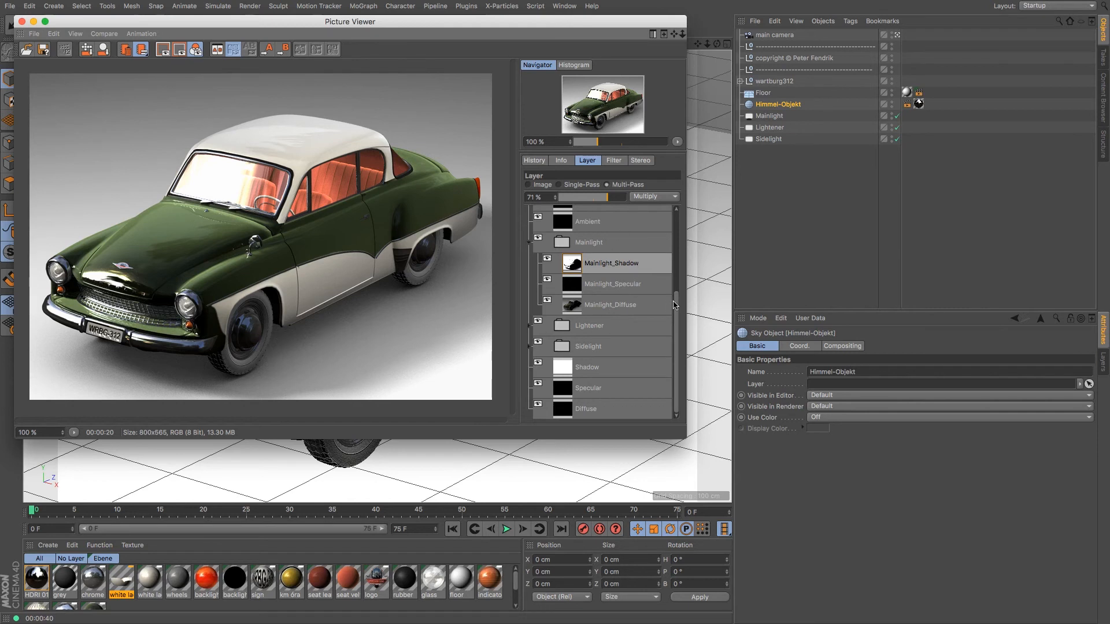
left_click_drag(677, 303, 676, 245)
scroll(618, 288, "down", 4)
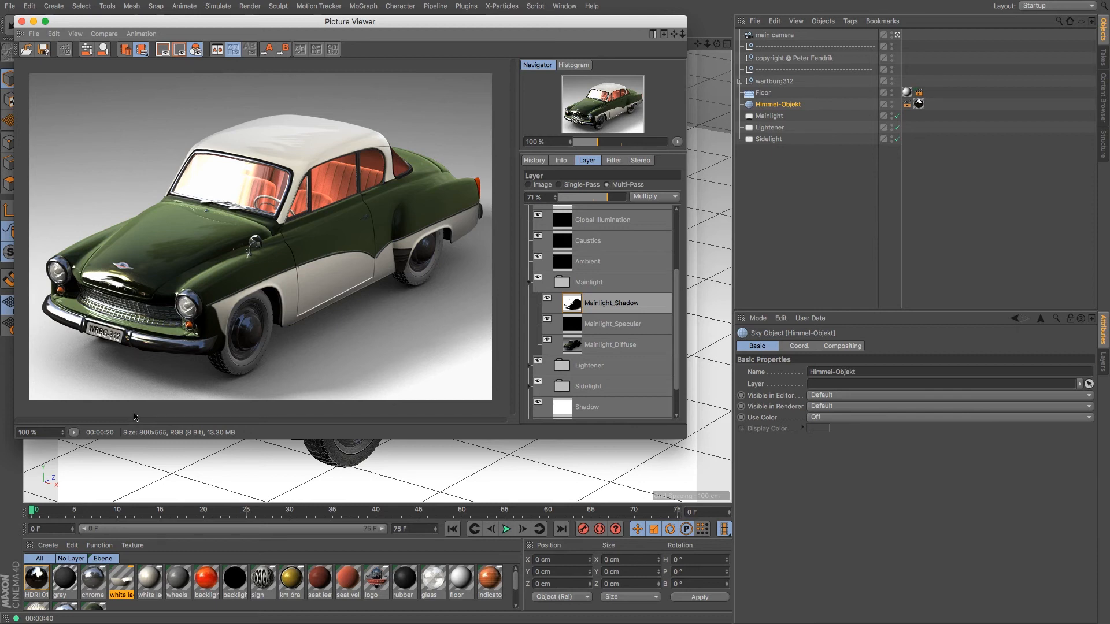
left_click(609, 324)
left_click(604, 345)
left_click(614, 305)
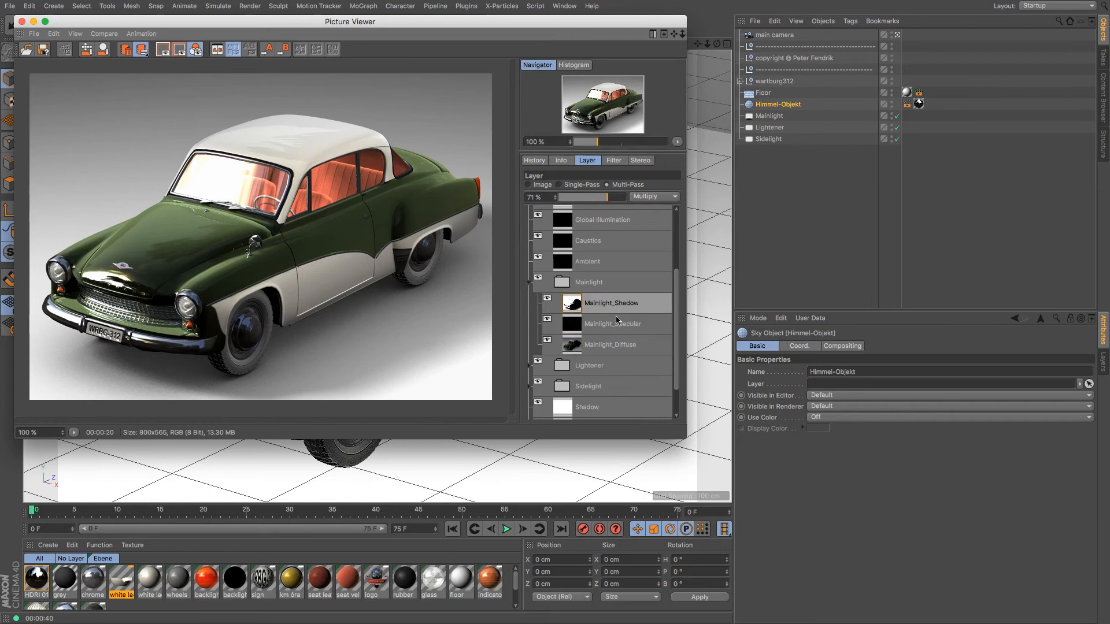
Select the Mainlight diffuse pass to check its blend mode, look over the layer list, and close the Picture Viewer.
left_click(605, 344)
scroll(675, 313, "down", 1)
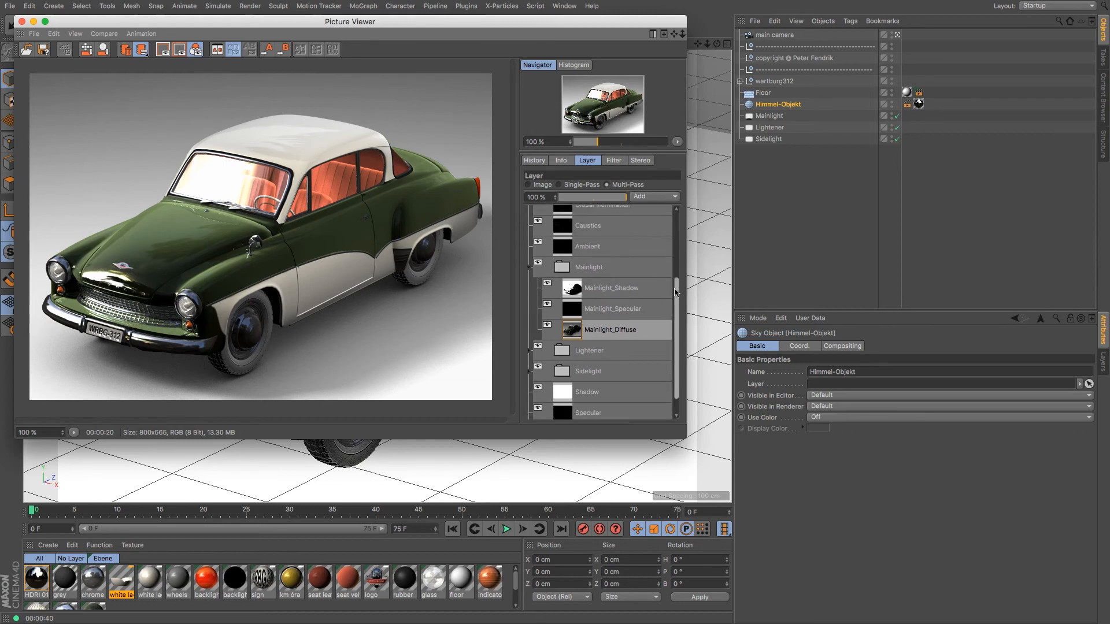
scroll(675, 292, "up", 3)
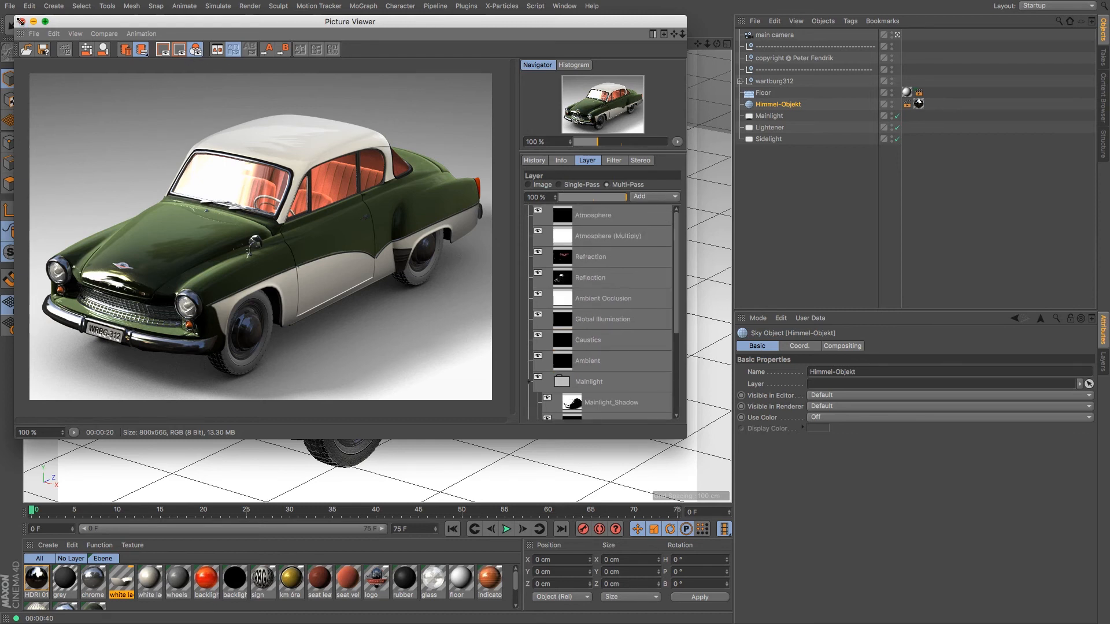
left_click(21, 23)
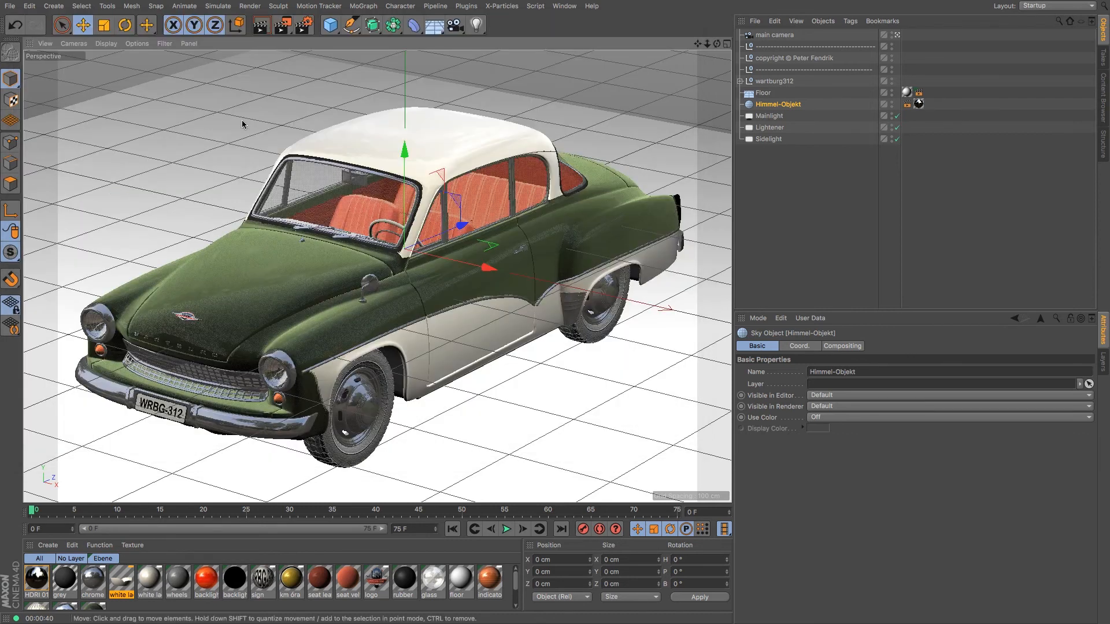
Set the regular image's save format to Photoshop (PSD) in the render settings.
key("super+b")
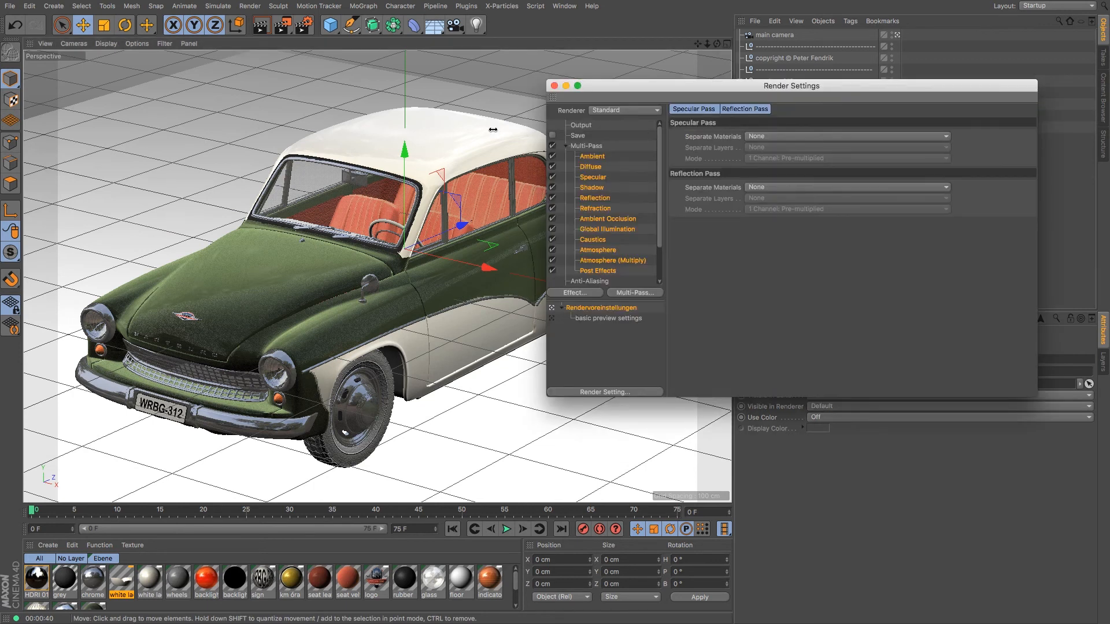
left_click(589, 130)
left_click(579, 135)
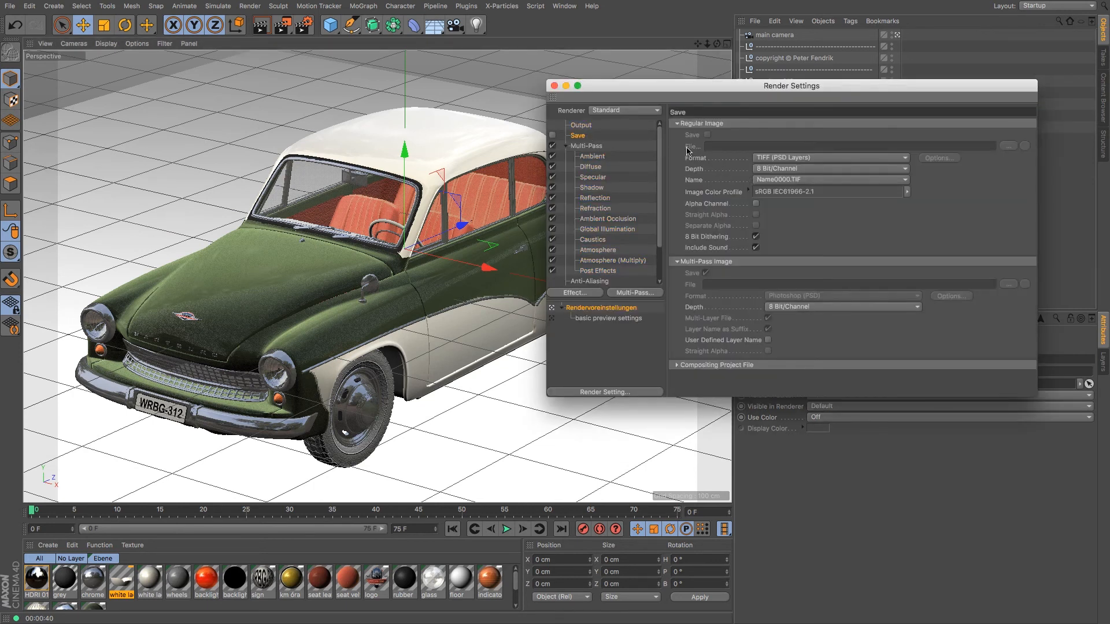
left_click(781, 158)
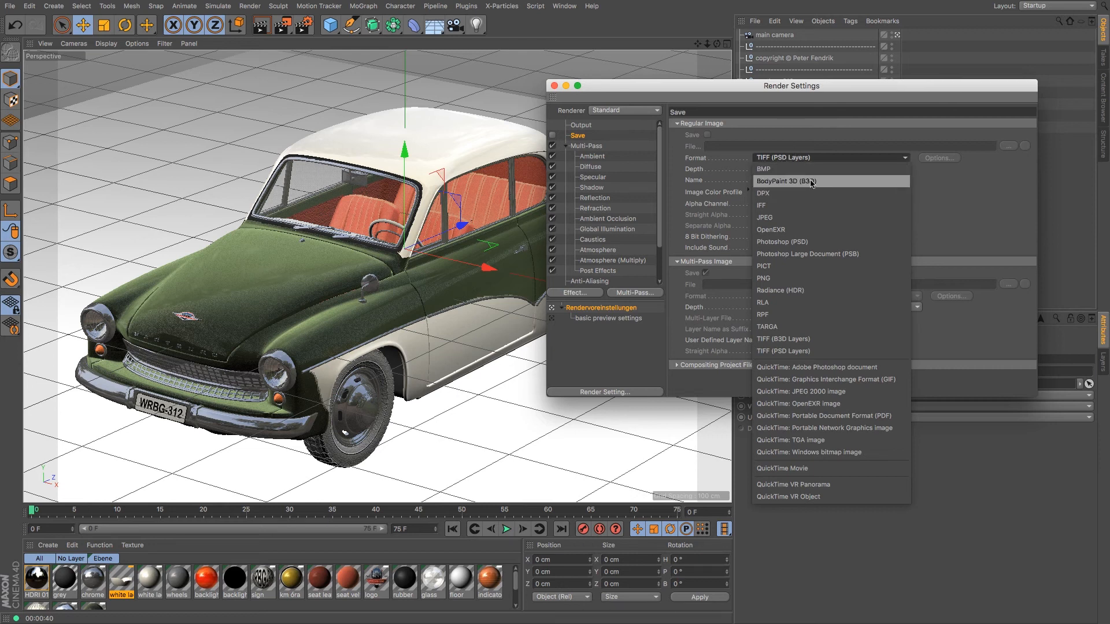
left_click(786, 242)
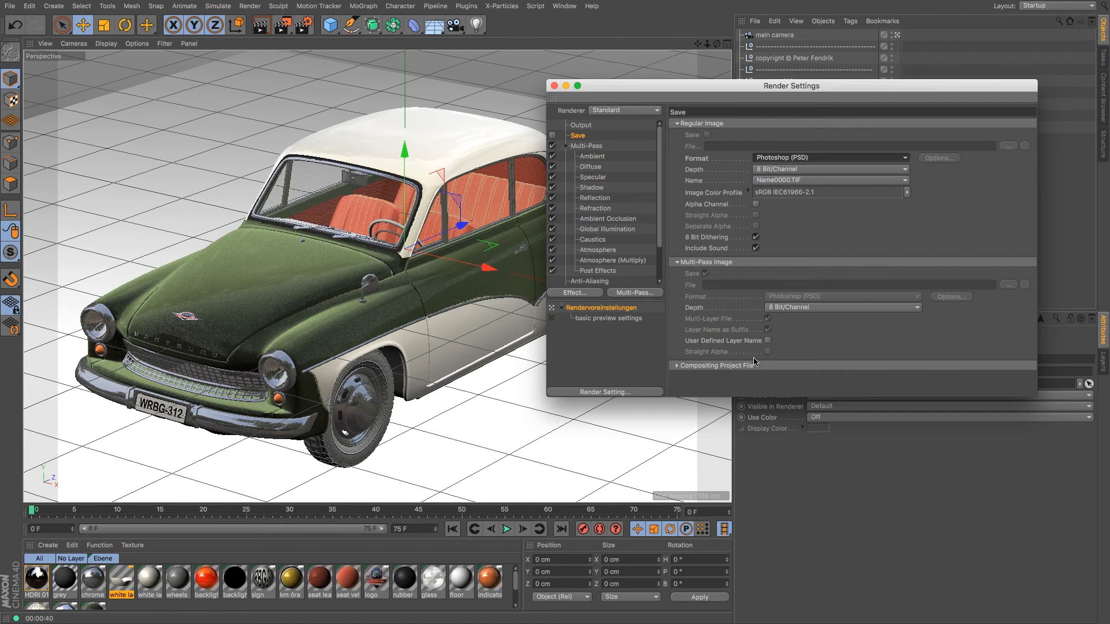
Expand the Compositing Project File options, look through them, and close the render settings.
left_click(676, 367)
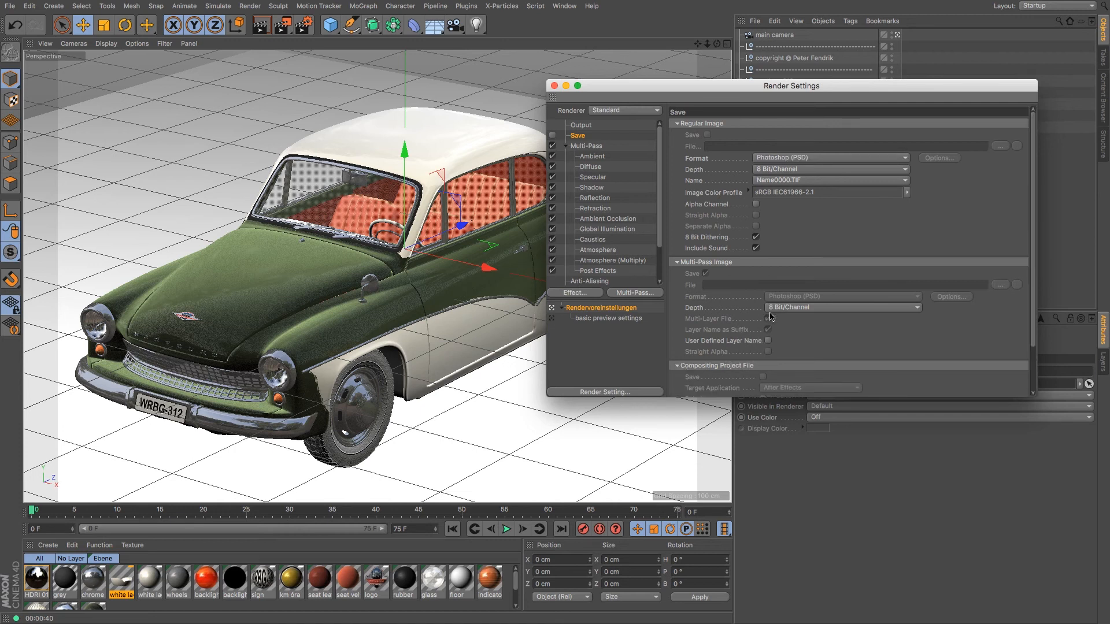
scroll(770, 316, "down", 3)
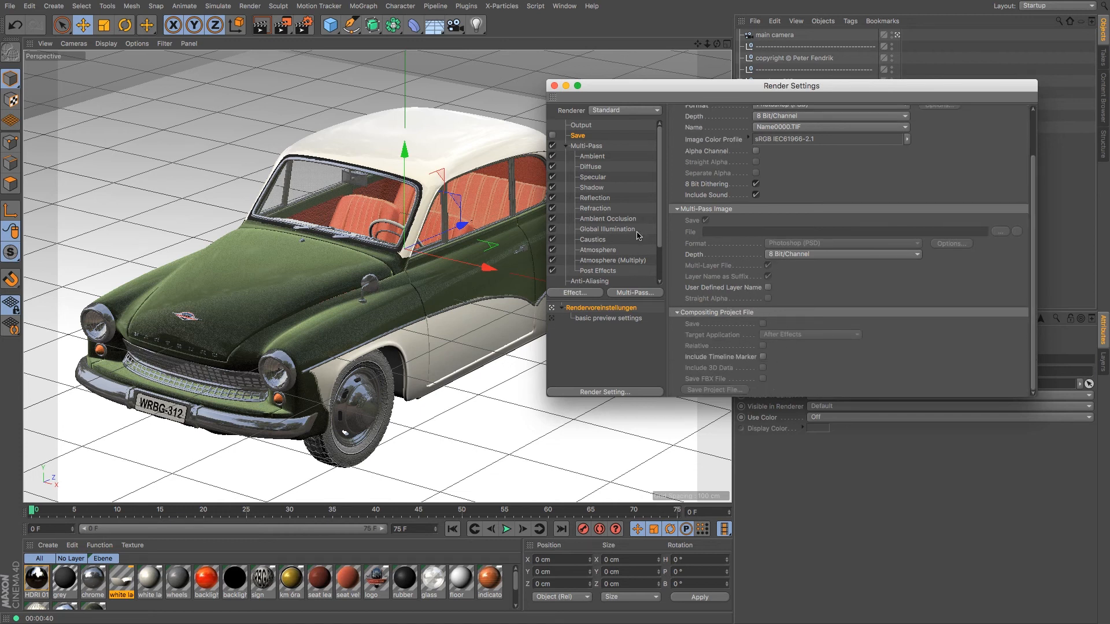
mouse_move(658, 203)
left_mouse_down()
mouse_move(653, 254)
mouse_move(650, 194)
left_mouse_up()
left_click(554, 86)
Select the Sidelight, Mainlight, Lightener and Himmel-Objekt in turn to review the scene's lighting objects.
left_click(768, 138)
left_click(768, 116)
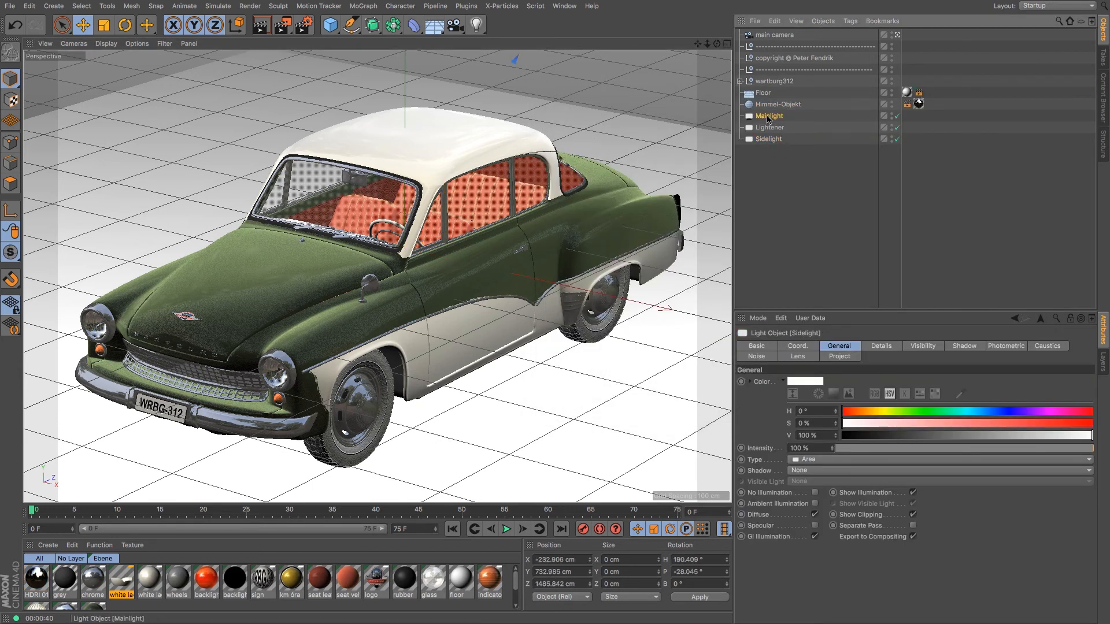
left_click(770, 126)
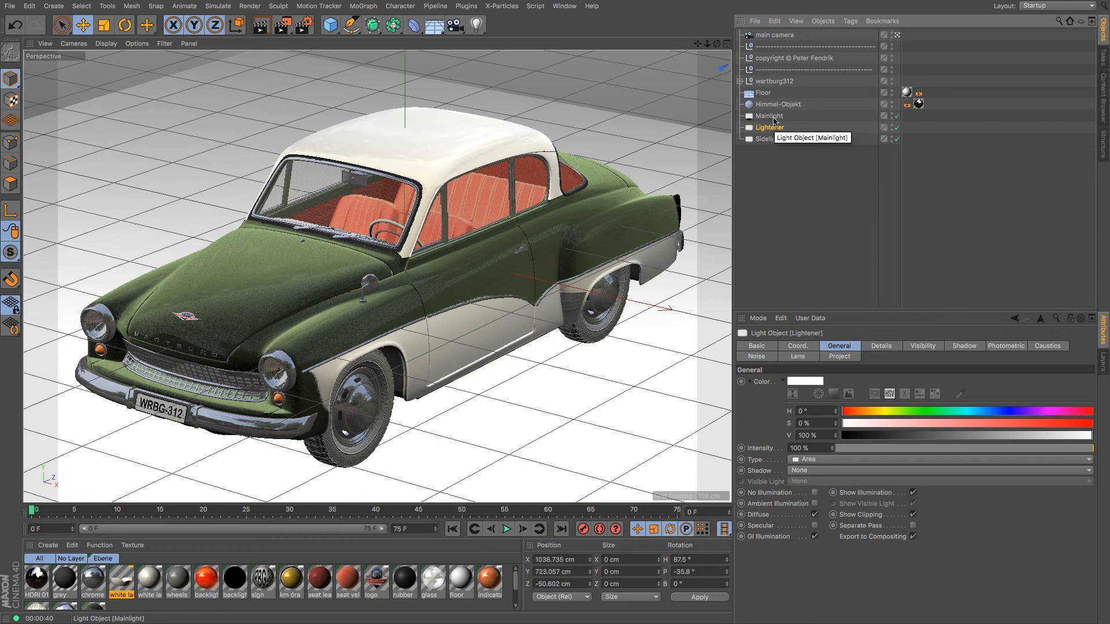
left_click(764, 105)
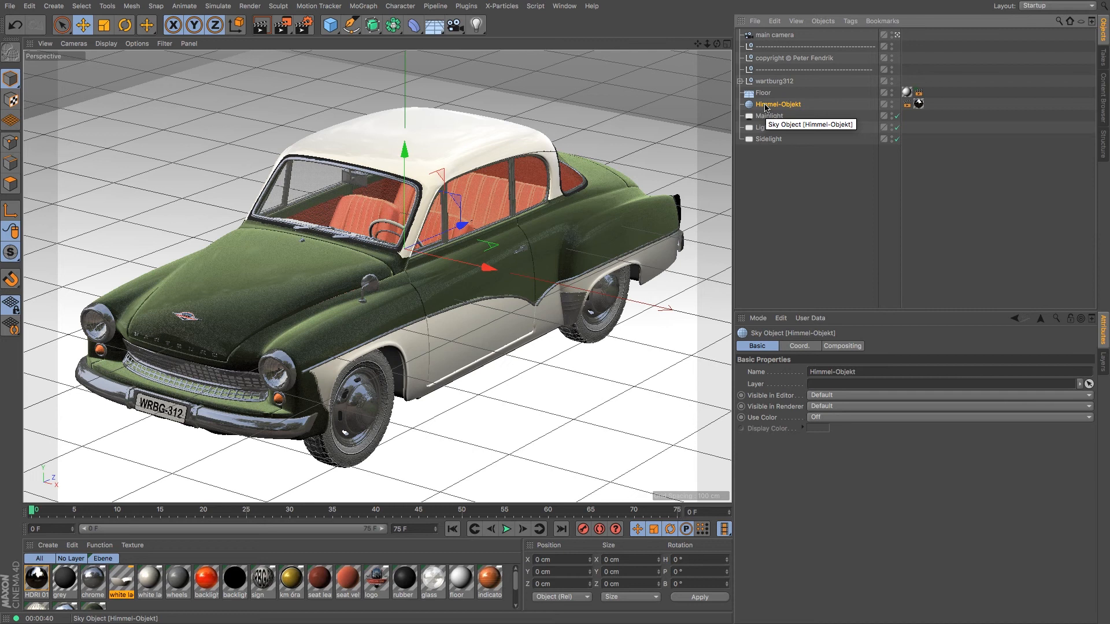
Browse the Visualize presets in the Content Browser to the HDRI light setups and enlarge the material thumbnails.
left_click(1102, 88)
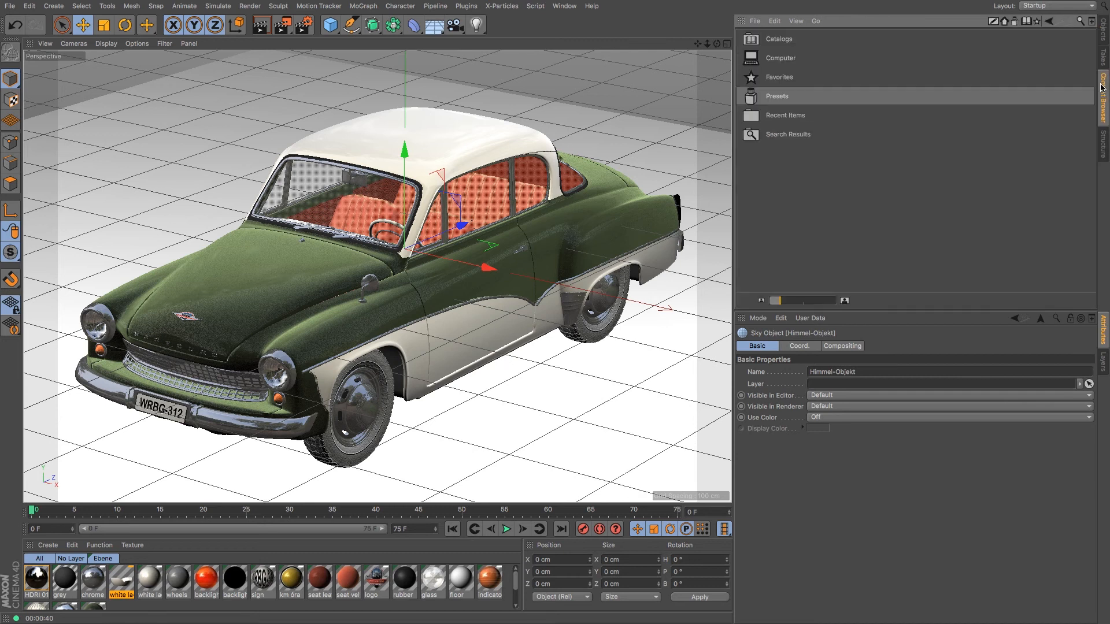
double_click(780, 102)
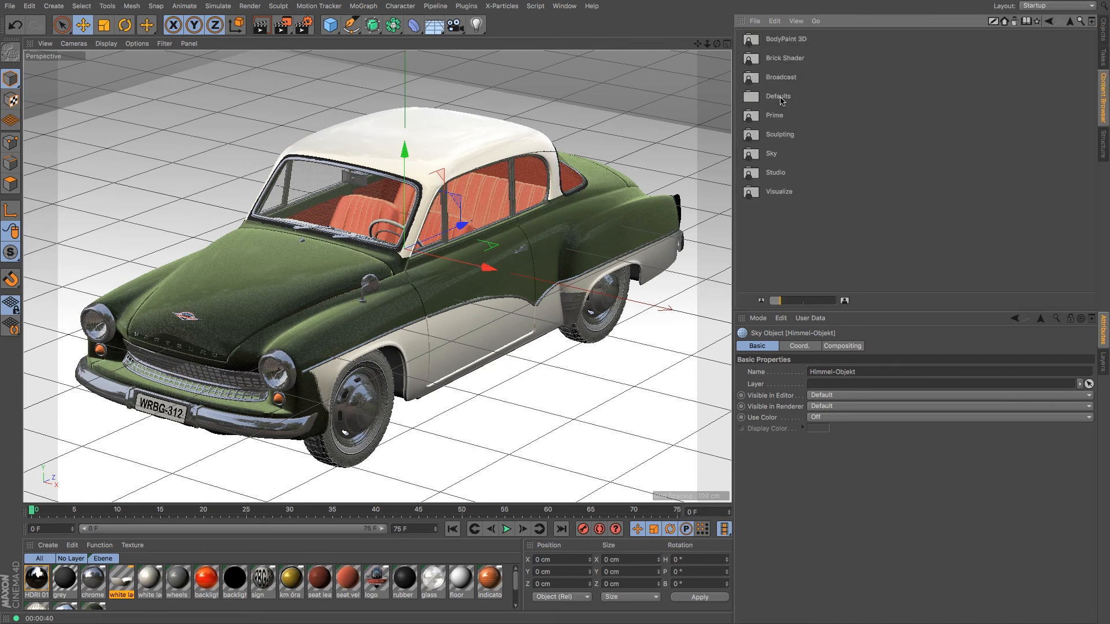
double_click(771, 194)
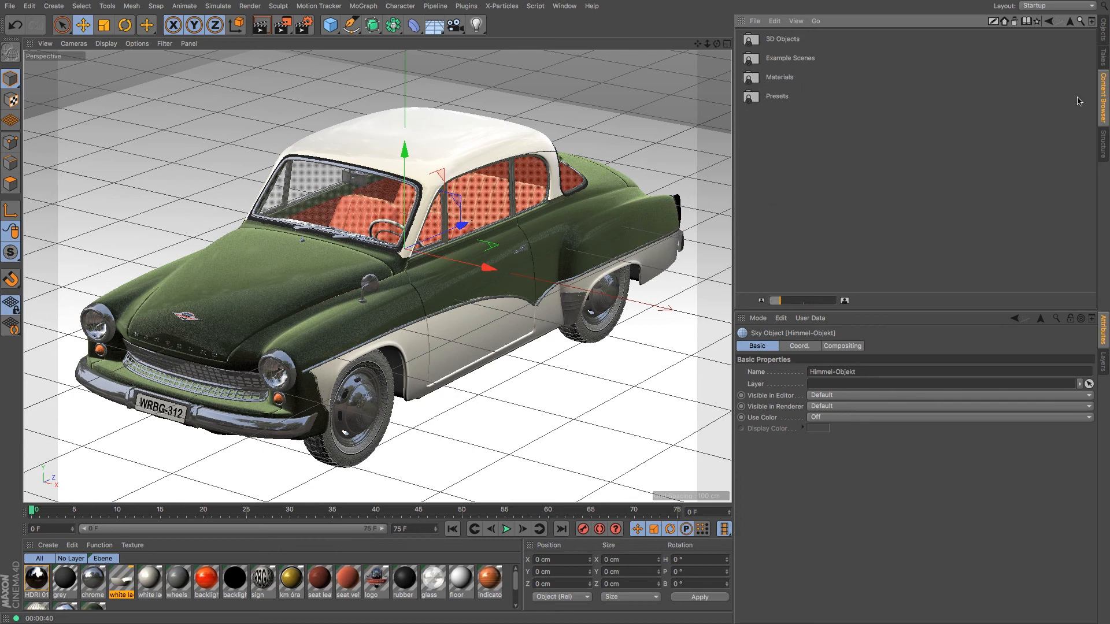
double_click(773, 98)
double_click(778, 80)
double_click(772, 44)
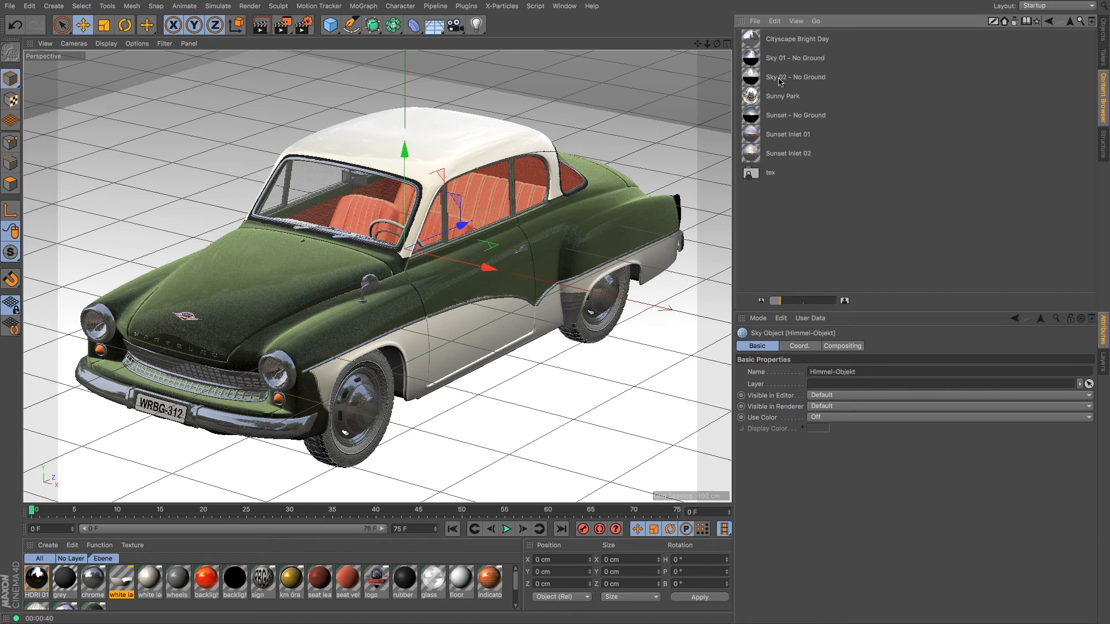
left_click_drag(805, 301, 842, 304)
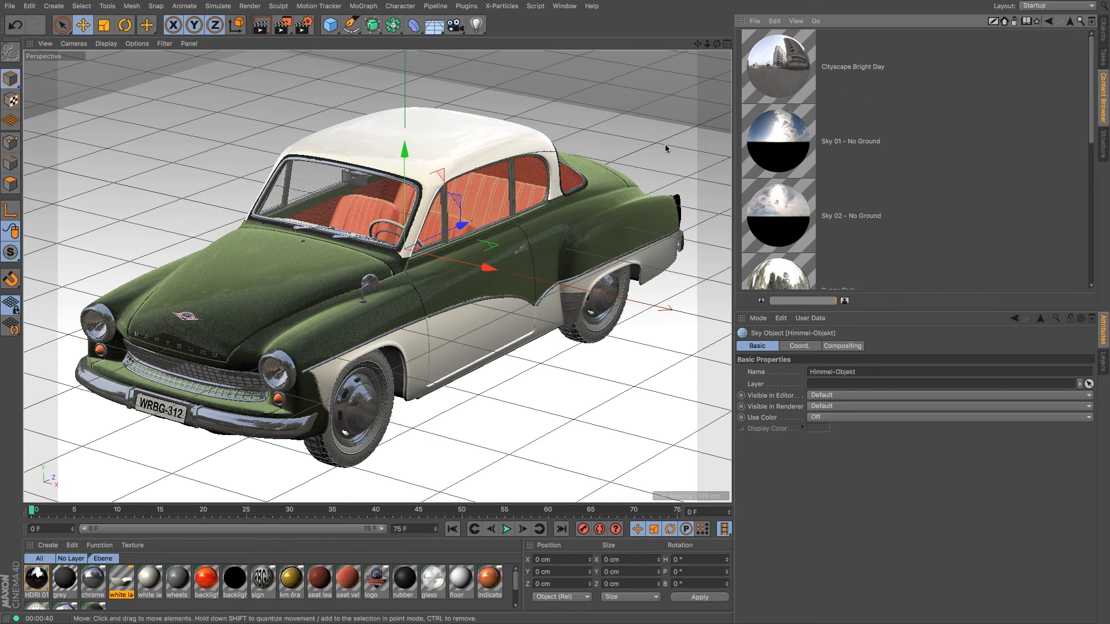
Open the HDRI 015 material for editing and examine the texture in its Luminance channel.
double_click(39, 578)
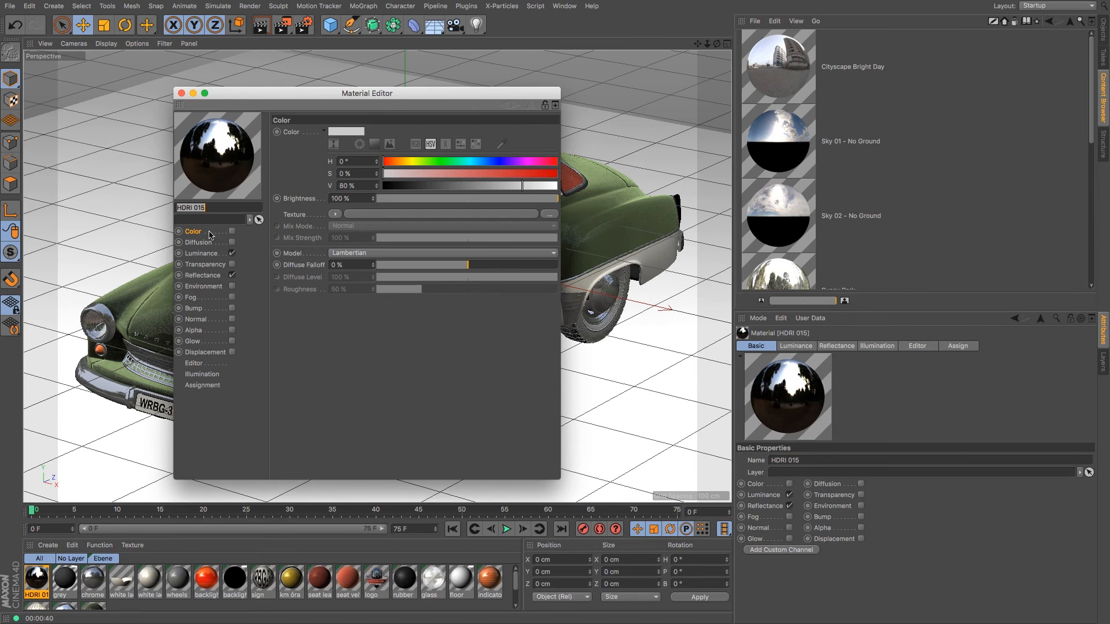
left_click(201, 253)
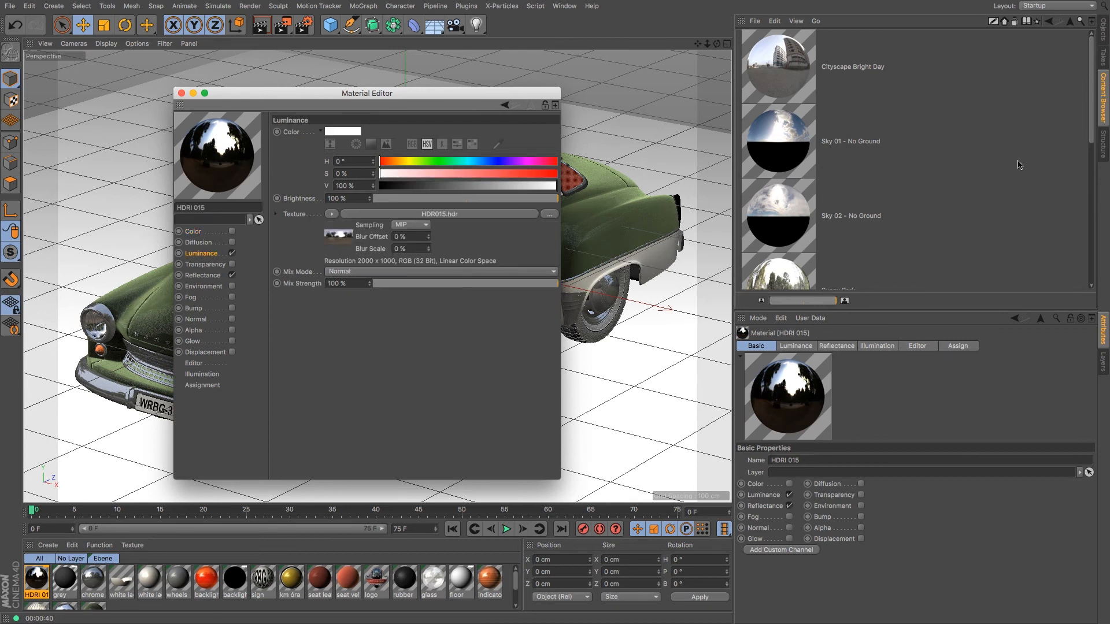
right_click(1101, 89)
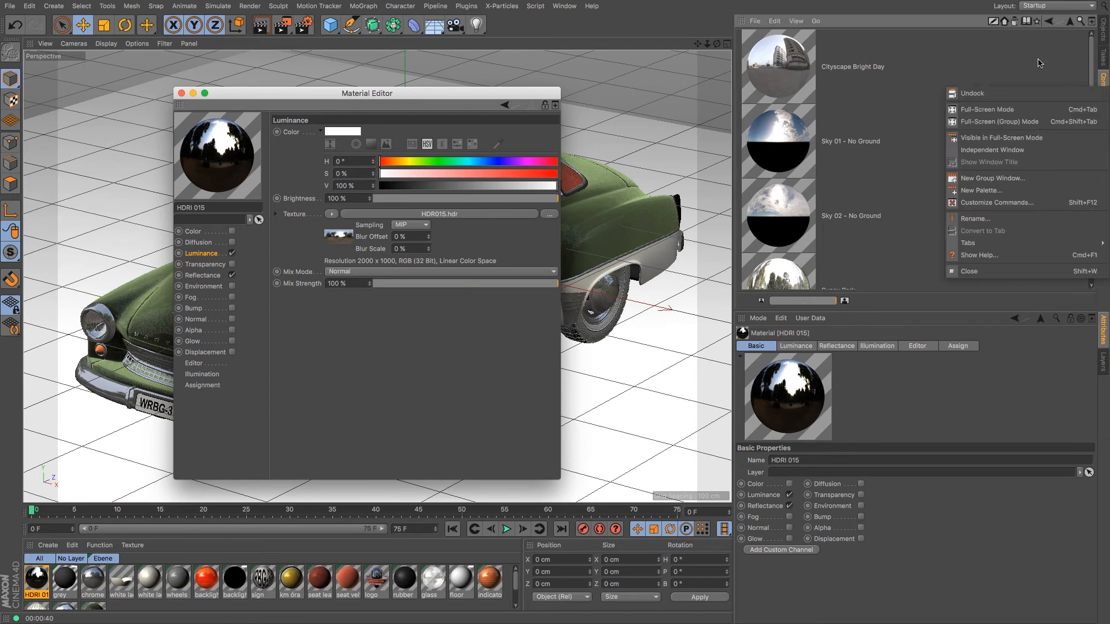
left_click(1076, 55)
mouse_move(1090, 53)
left_mouse_down()
mouse_move(1090, 272)
mouse_move(1073, 48)
left_mouse_up()
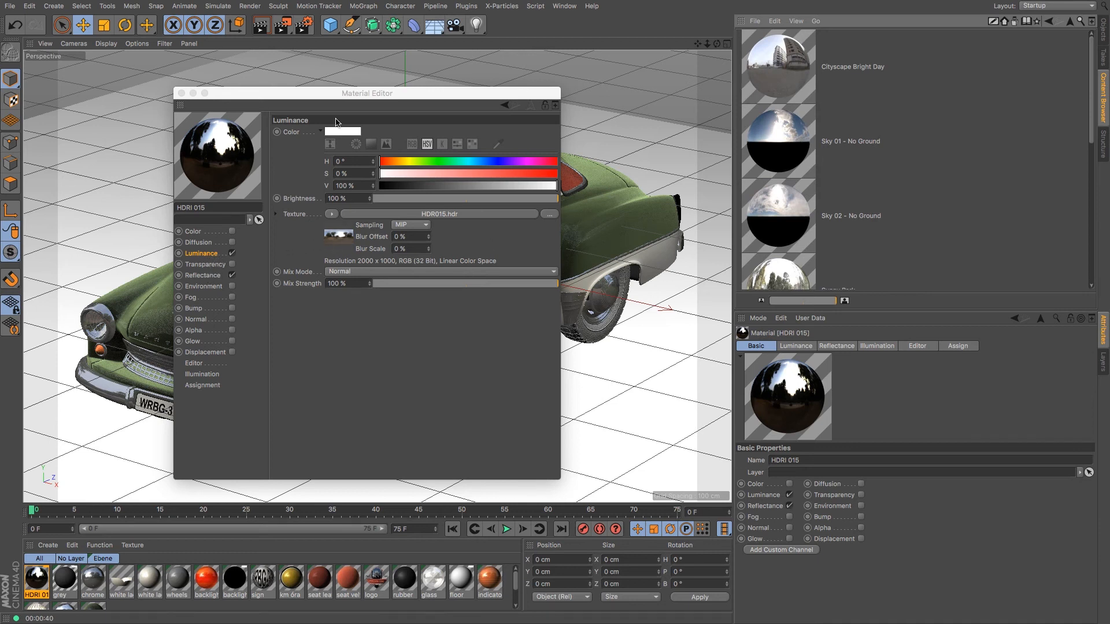
Add the Cityscape Bright Day preset to the scene's materials, check its luminance and illumination settings, and close the Material Editor.
left_click(775, 196)
left_click_drag(777, 81, 446, 608)
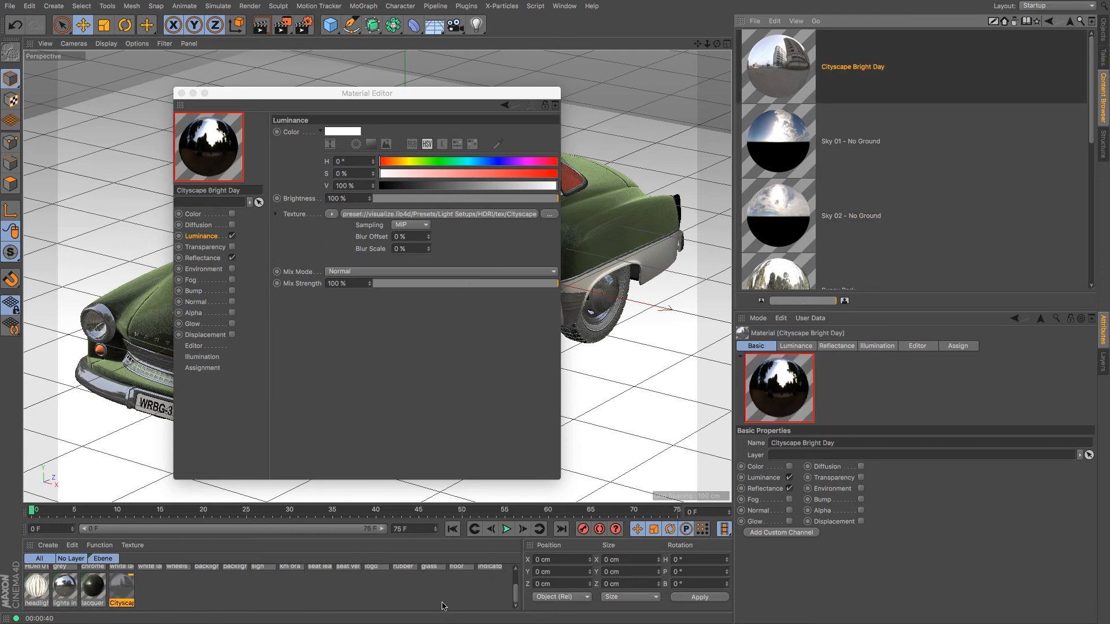
double_click(131, 586)
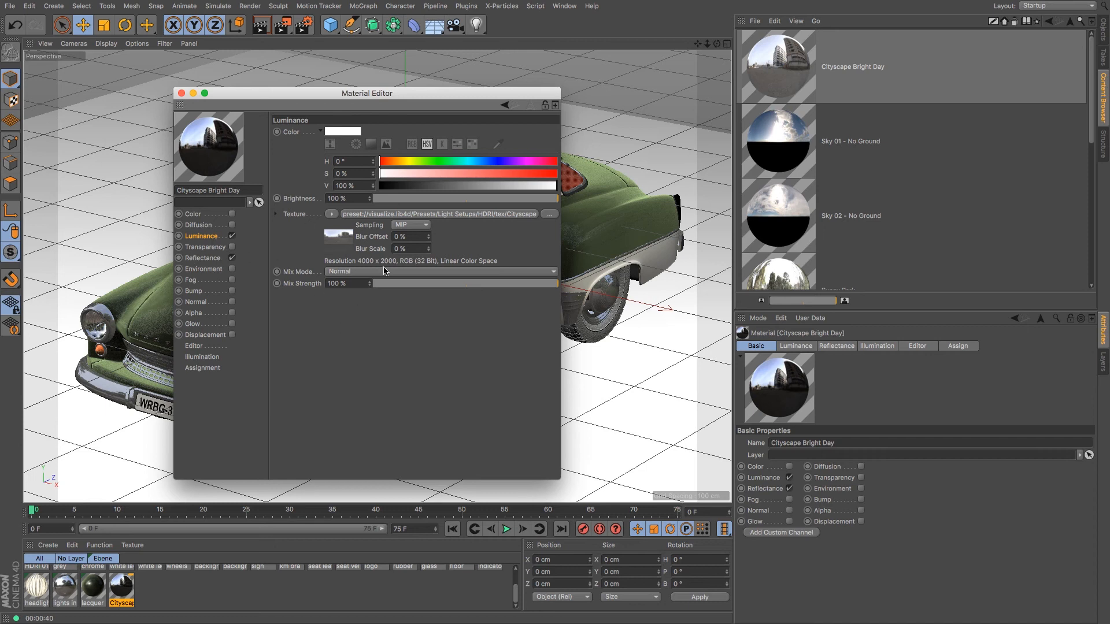
left_click(193, 358)
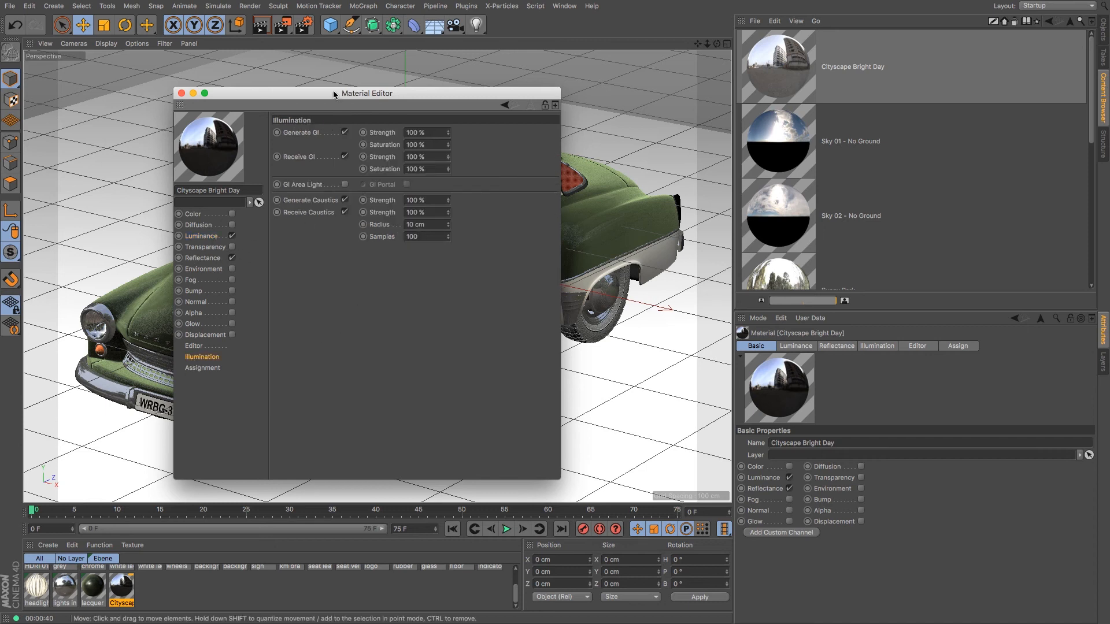
left_click(181, 93)
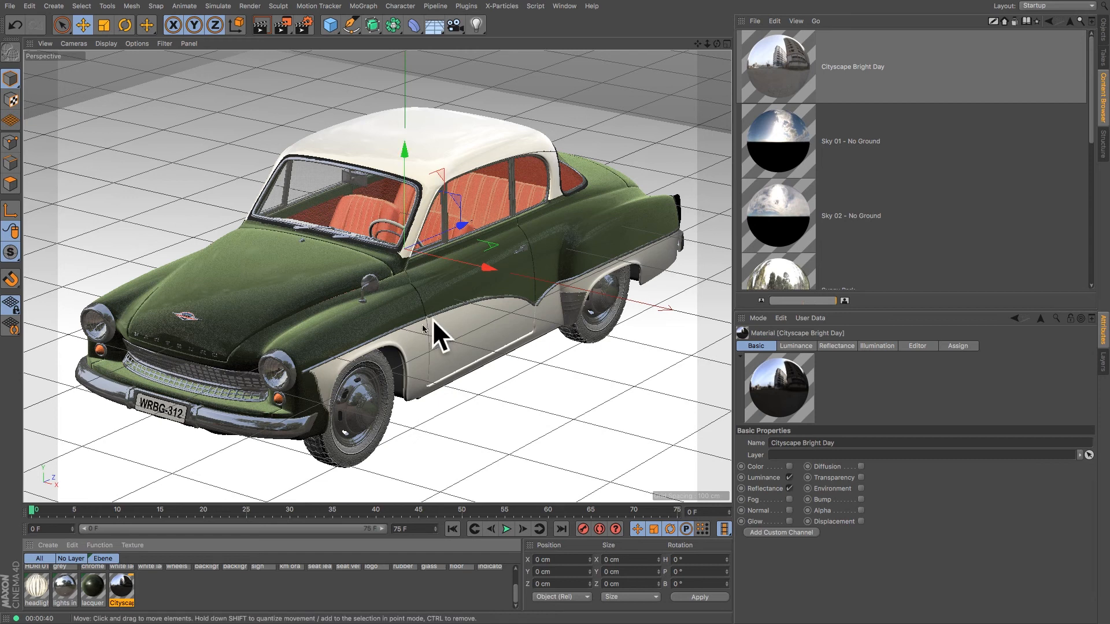
Return to the object list, select the Mainlight and Lightener in turn, and view the available light types.
left_click(1101, 26)
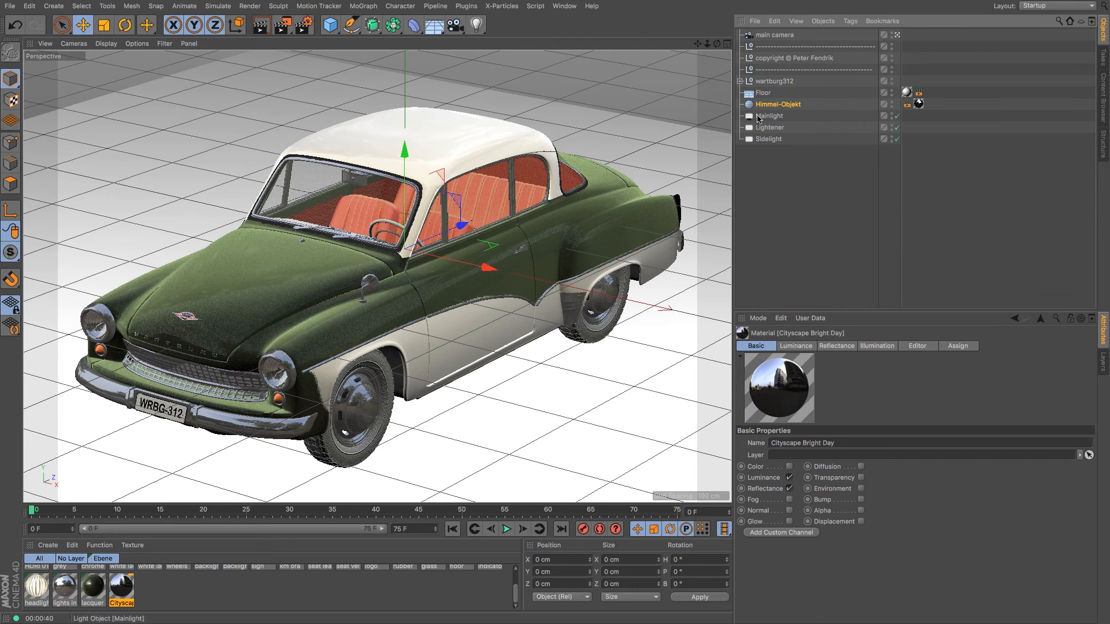
left_click(760, 117)
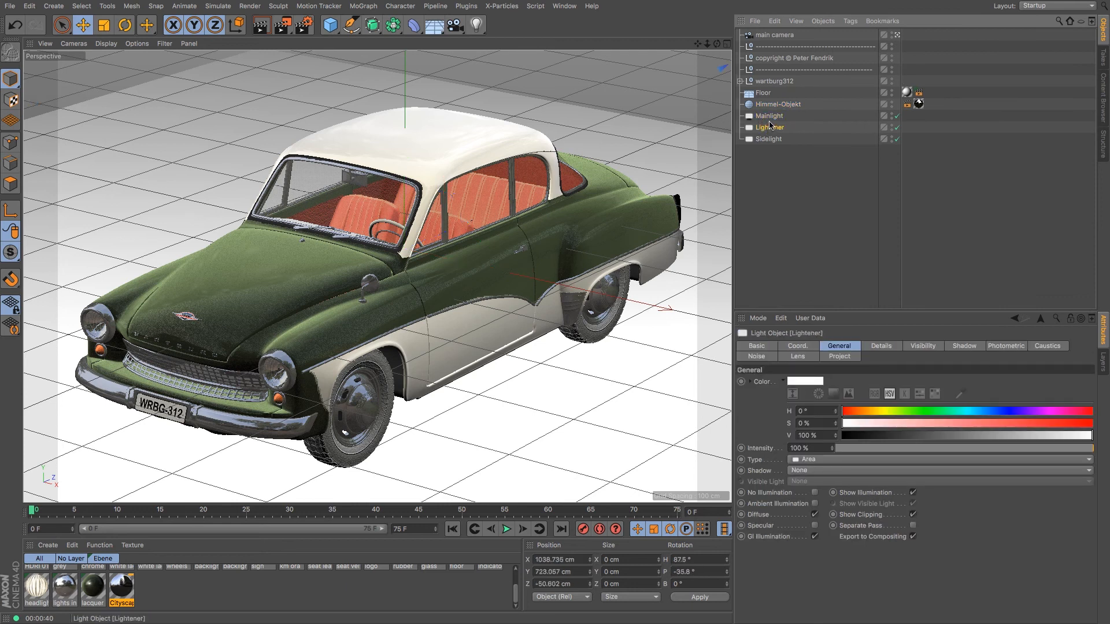
left_click(769, 127)
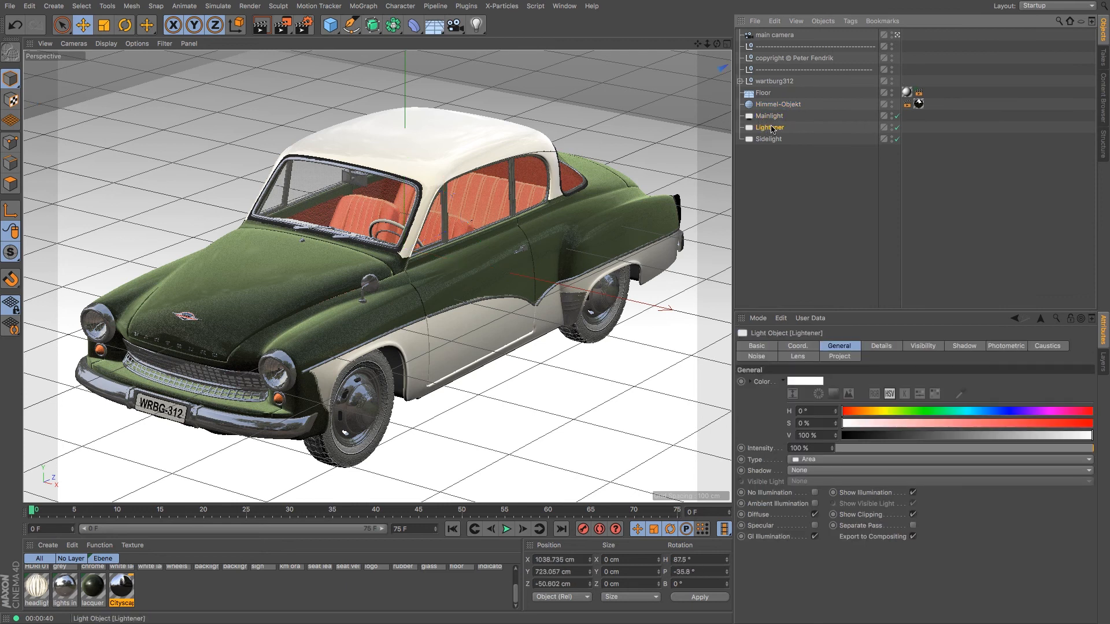
left_click(476, 25)
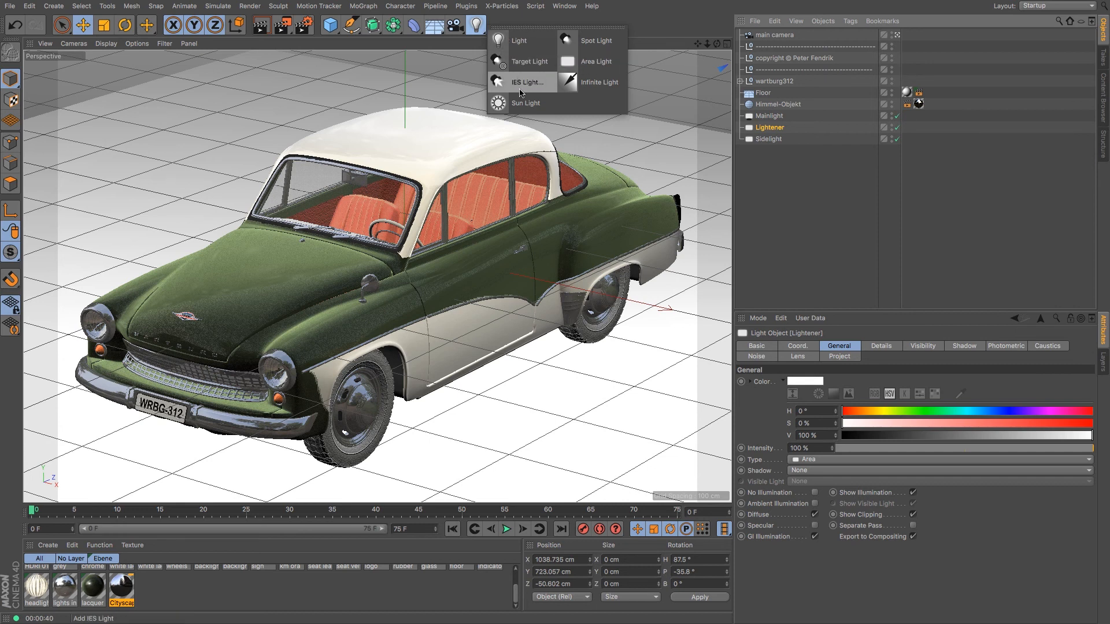
Search the help documentation for "tutorial" and open the Light and Shadow Tutorial.
left_click(592, 6)
left_click(609, 24)
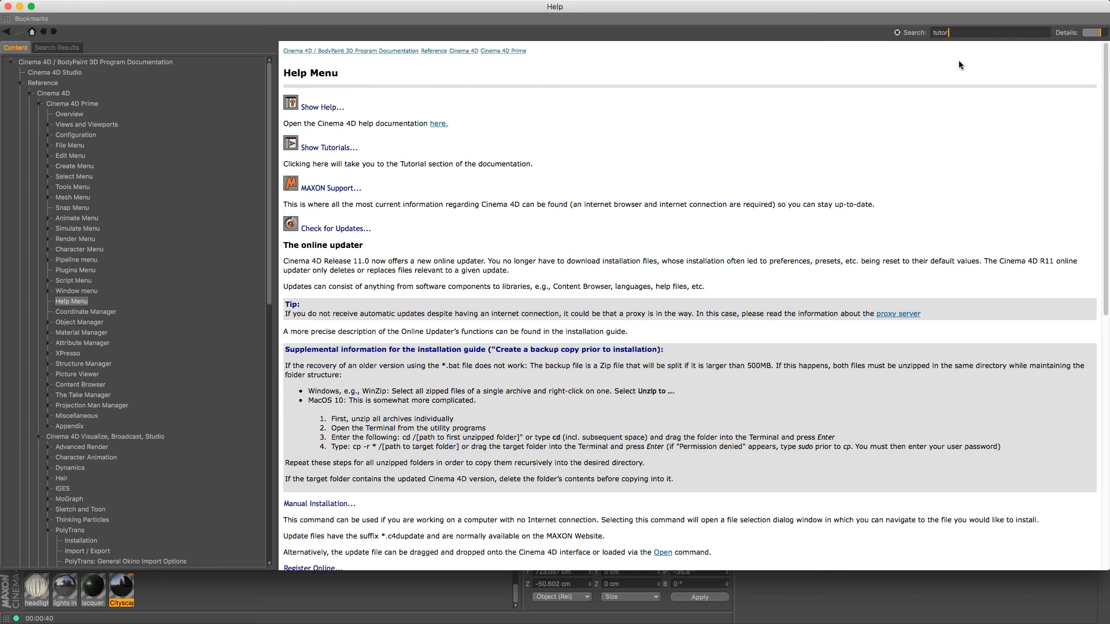
type("tutorial")
key("Return")
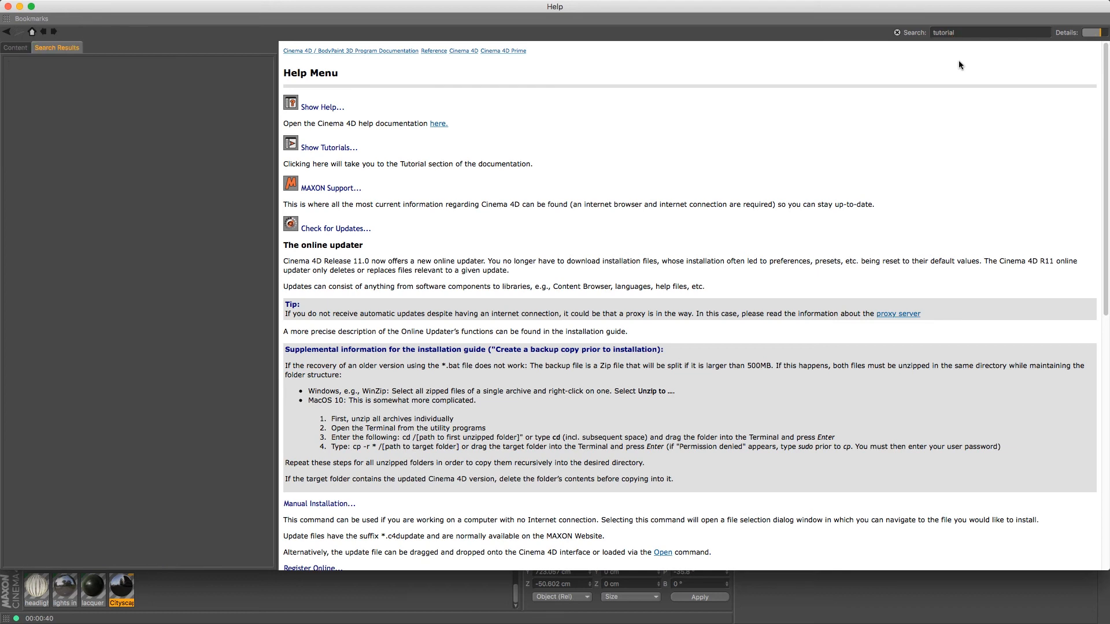
left_click(81, 76)
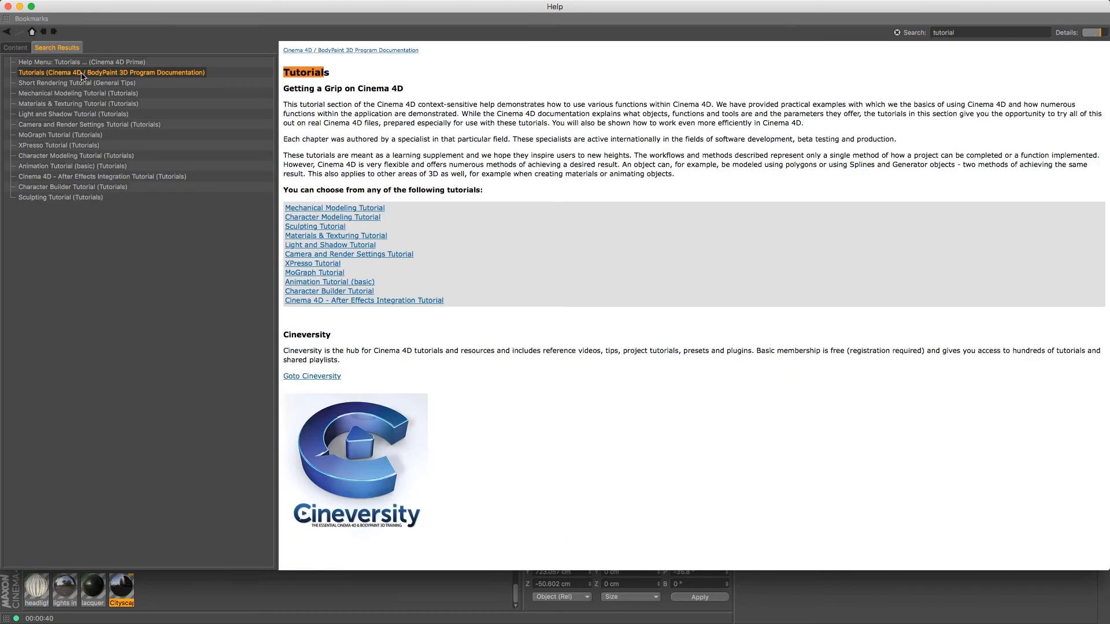
left_click(72, 115)
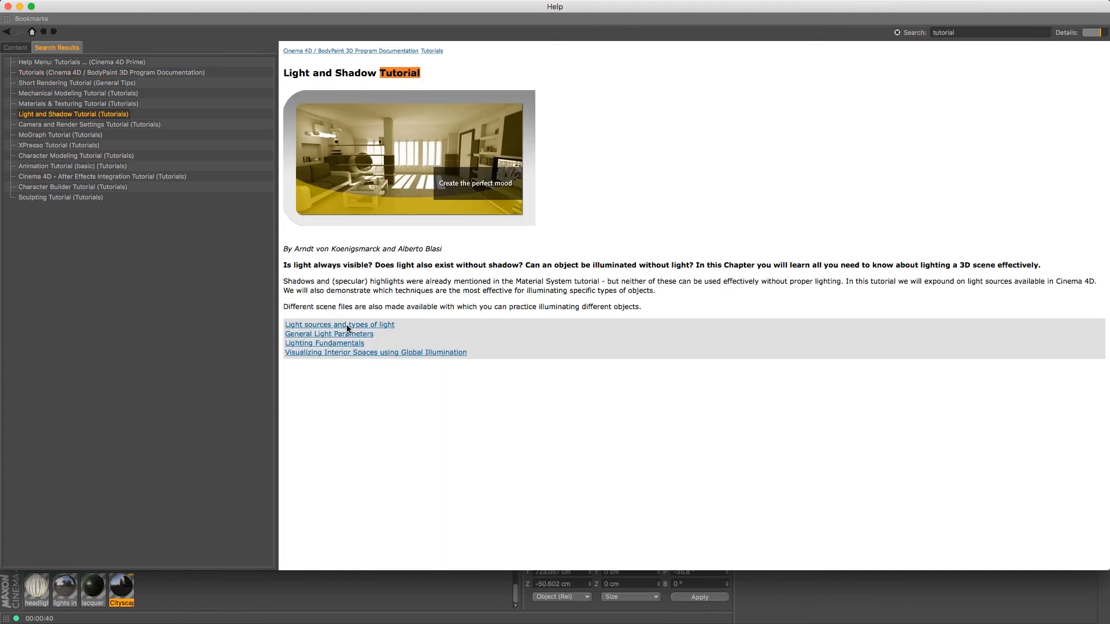
View the Default Light and Omni Light pages in the tutorial's section on light sources and types of light.
left_click(347, 326)
left_click(316, 92)
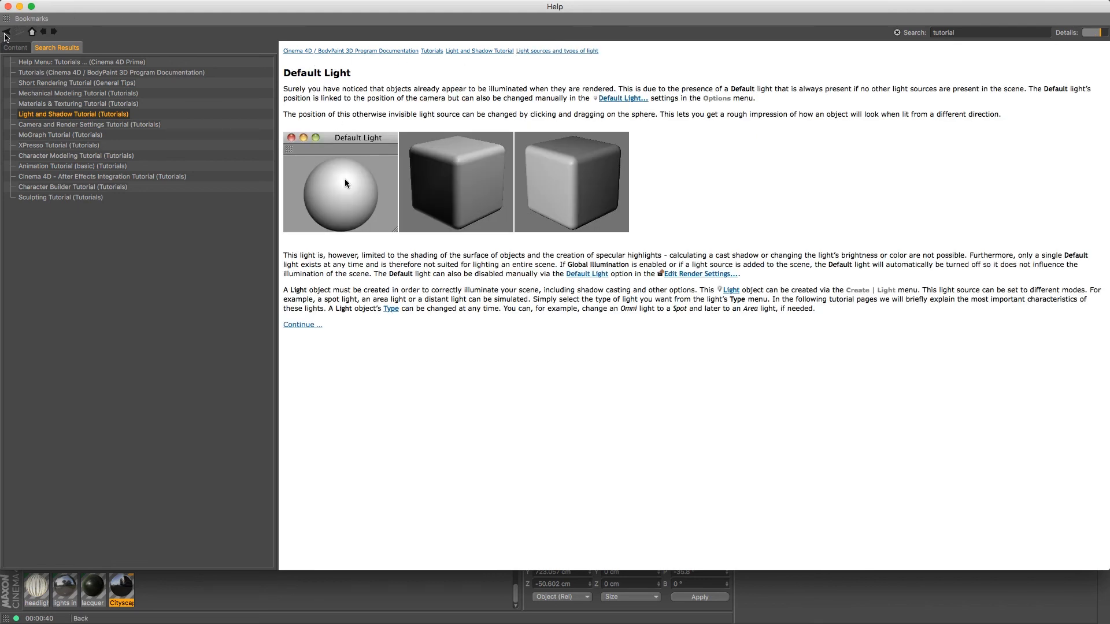
left_click(7, 31)
left_click(296, 103)
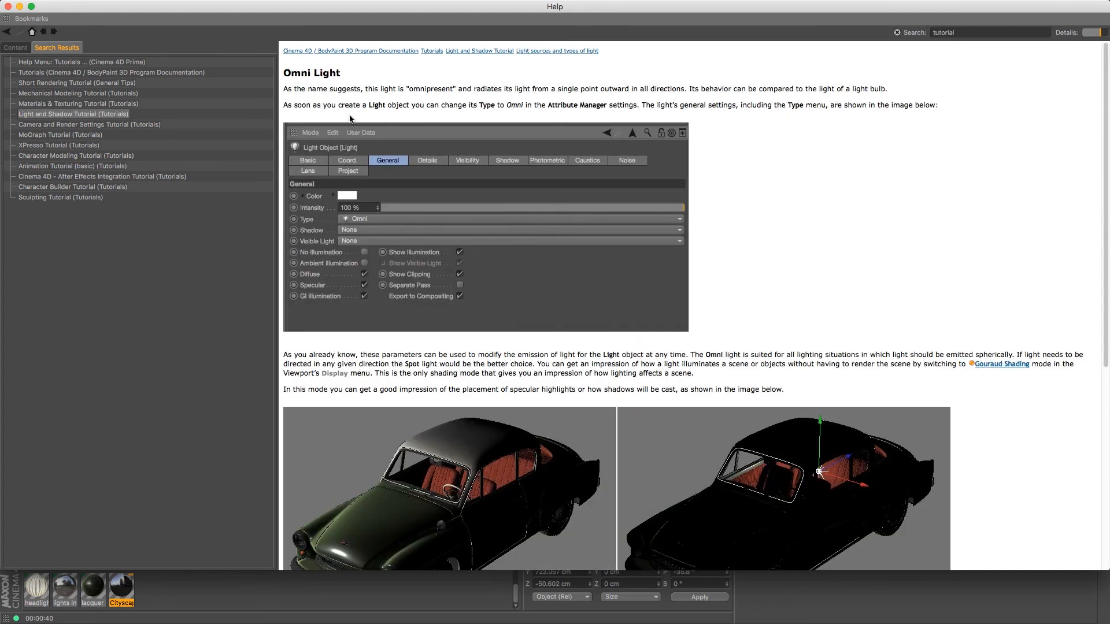
Read the rest of the Omni Light page and the Spot Light page, and return to the light types list.
scroll(509, 355, "down", 5)
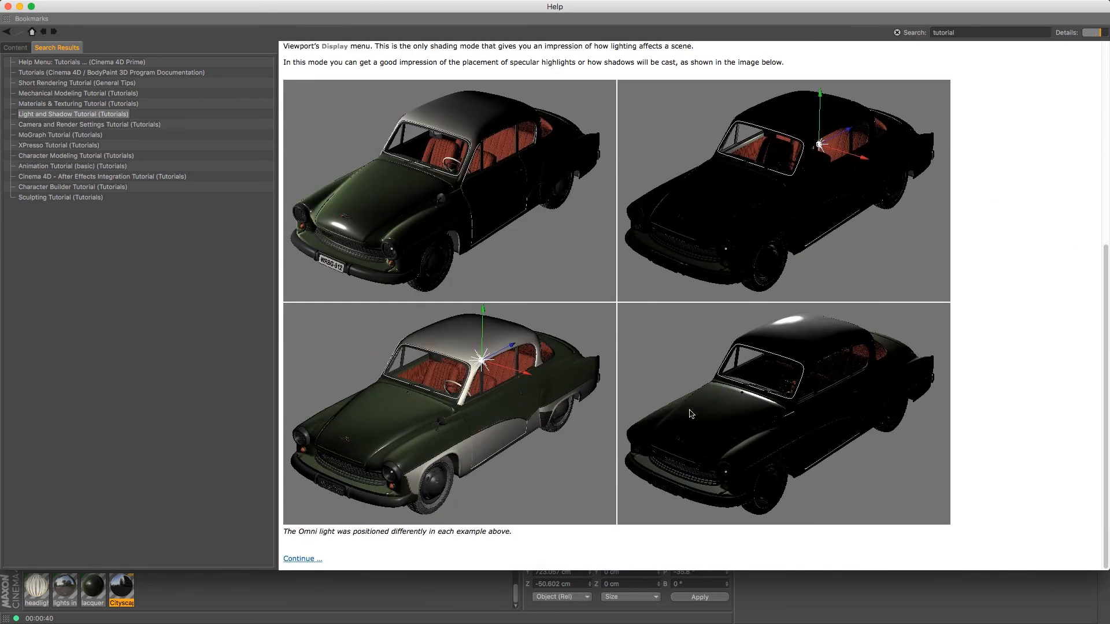
left_click(7, 32)
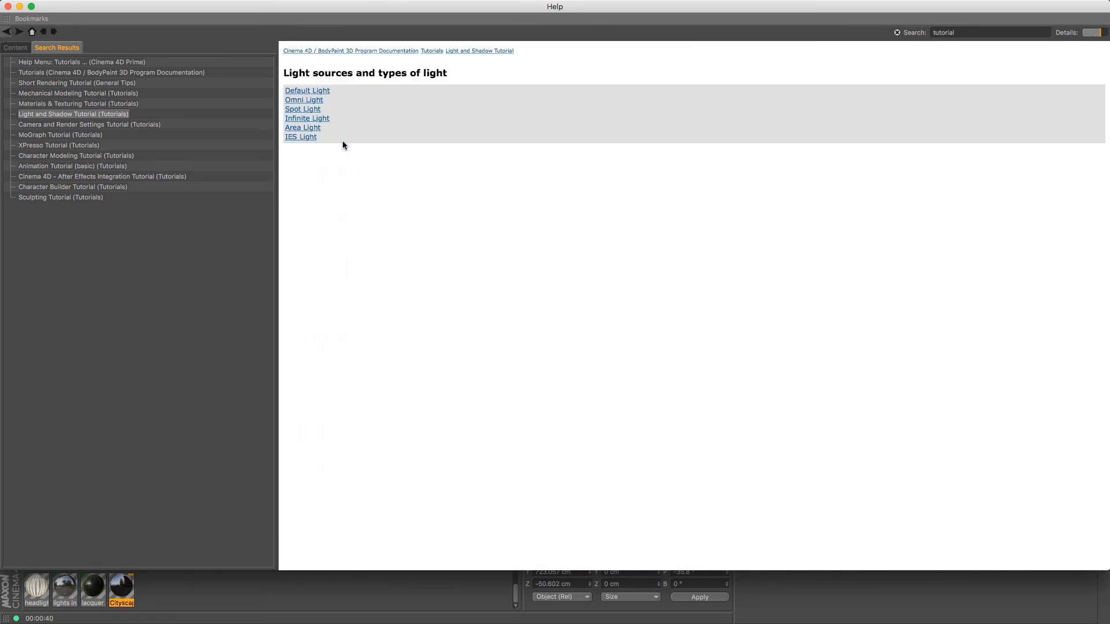
left_click(306, 109)
scroll(469, 266, "down", 15)
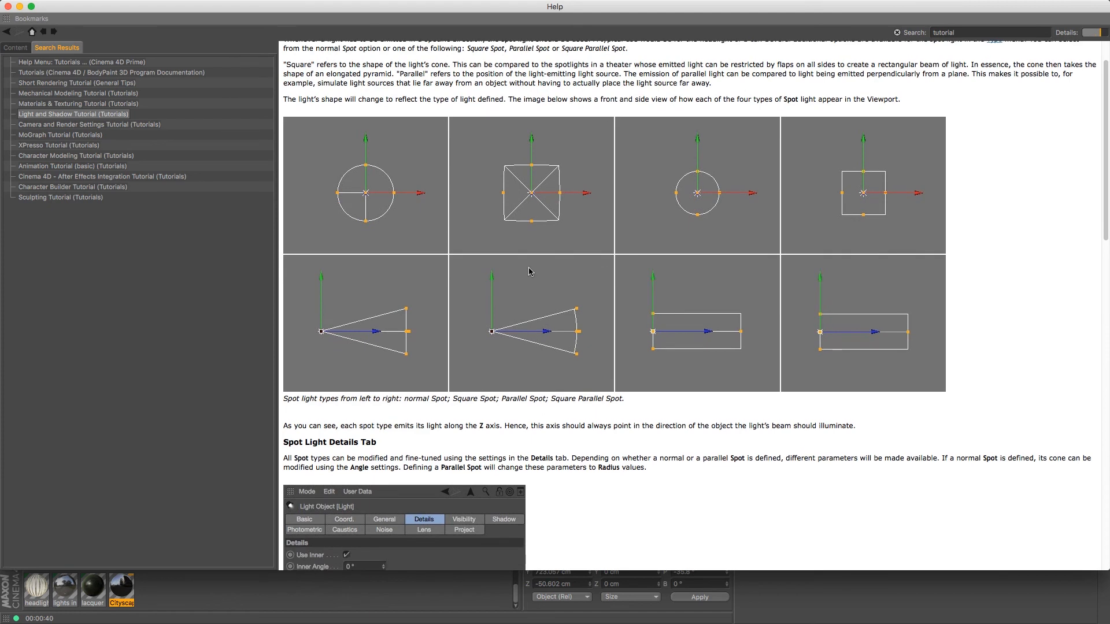
scroll(529, 296, "down", 5)
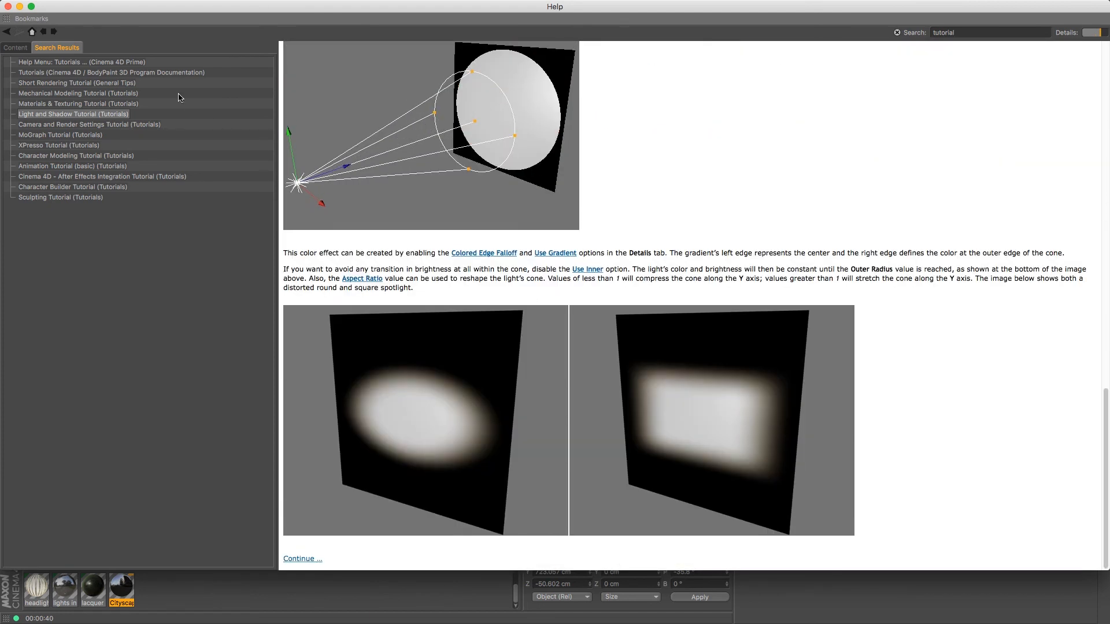
left_click(9, 33)
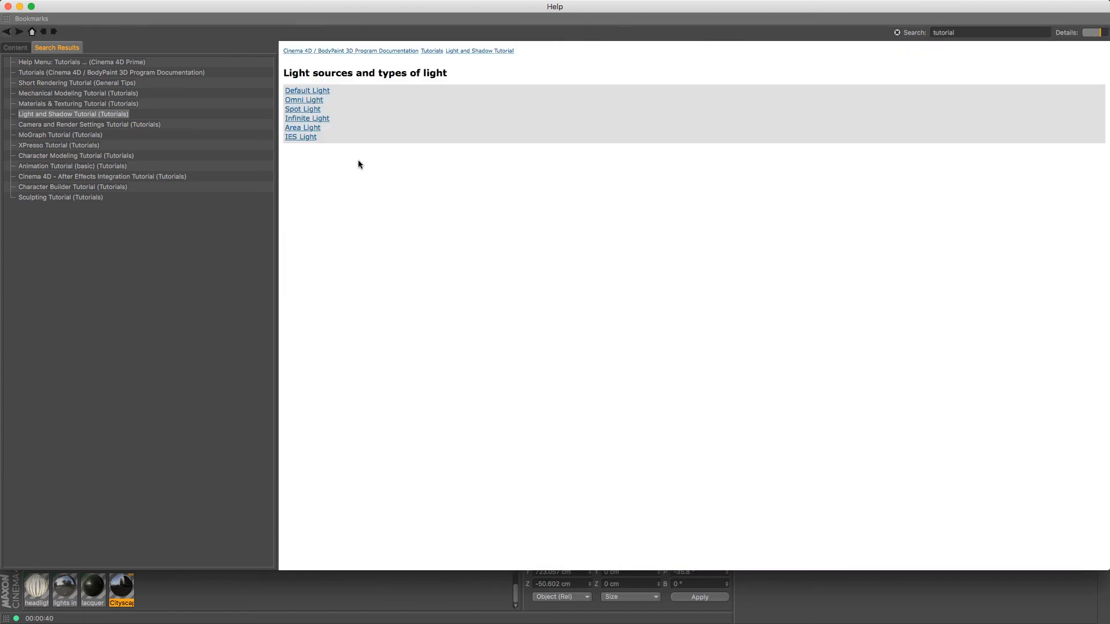
Read the tutorial's Infinite Light and Area Light pages and return to the light types list.
left_click(305, 119)
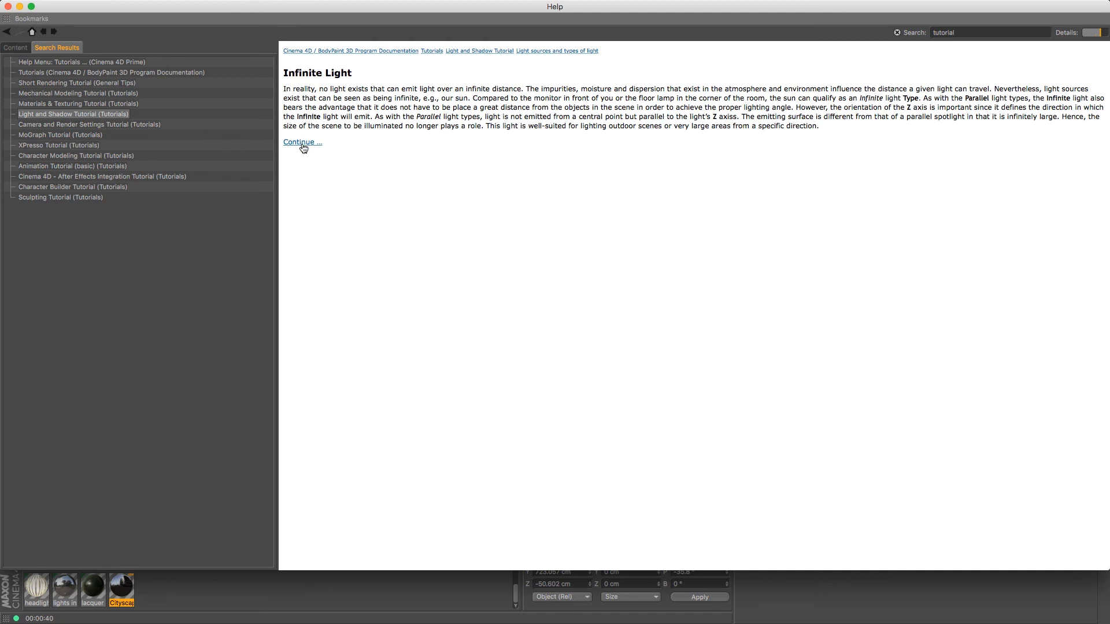
left_click(303, 143)
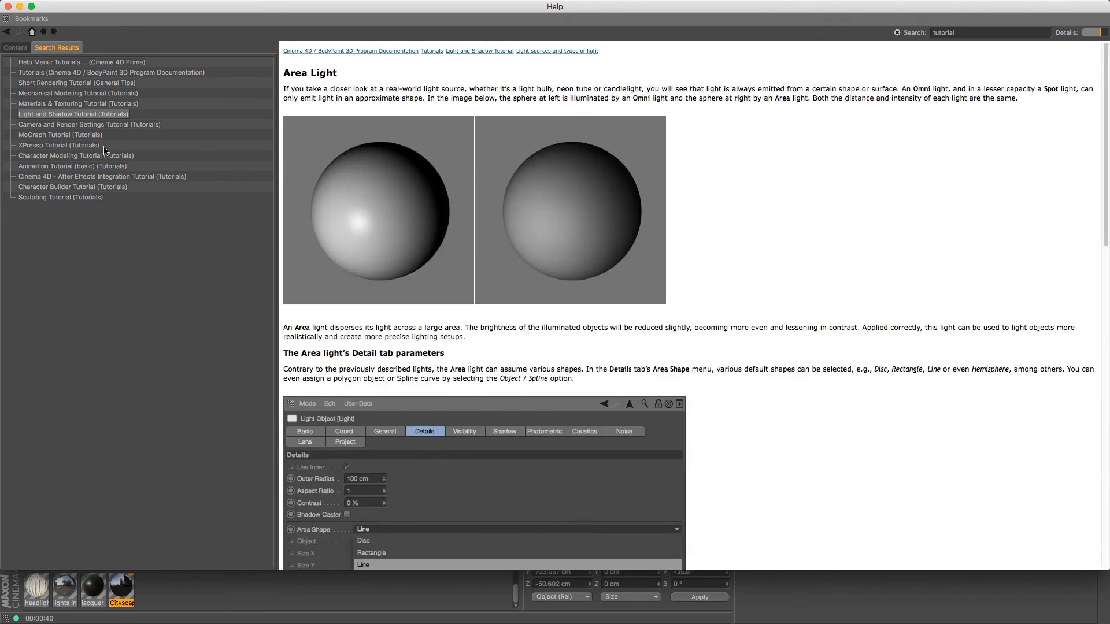
left_click(7, 34)
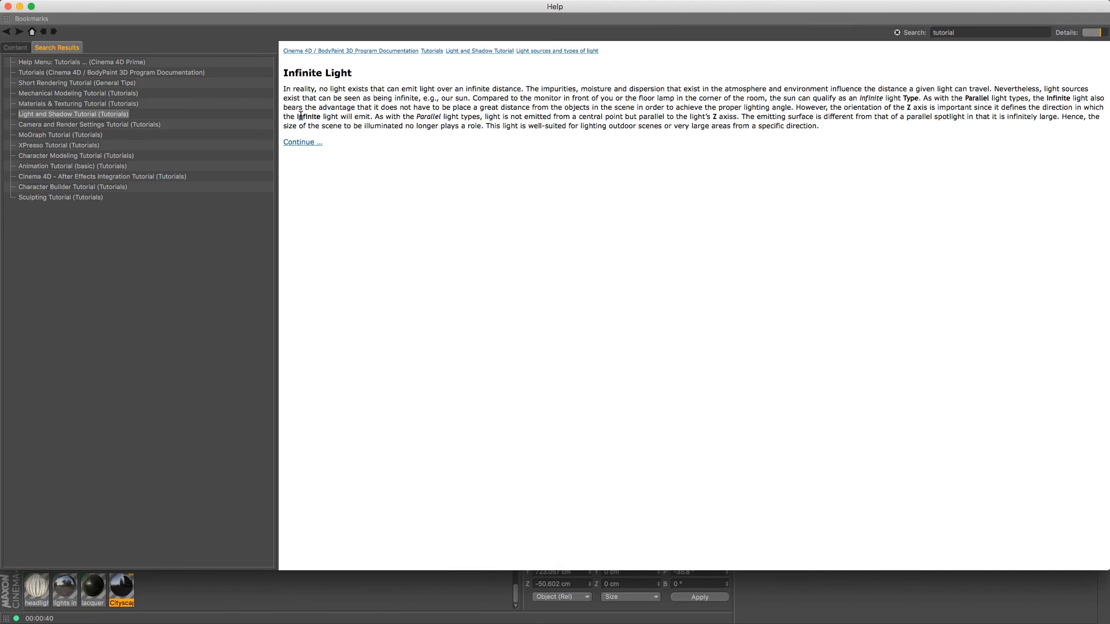
left_click(9, 35)
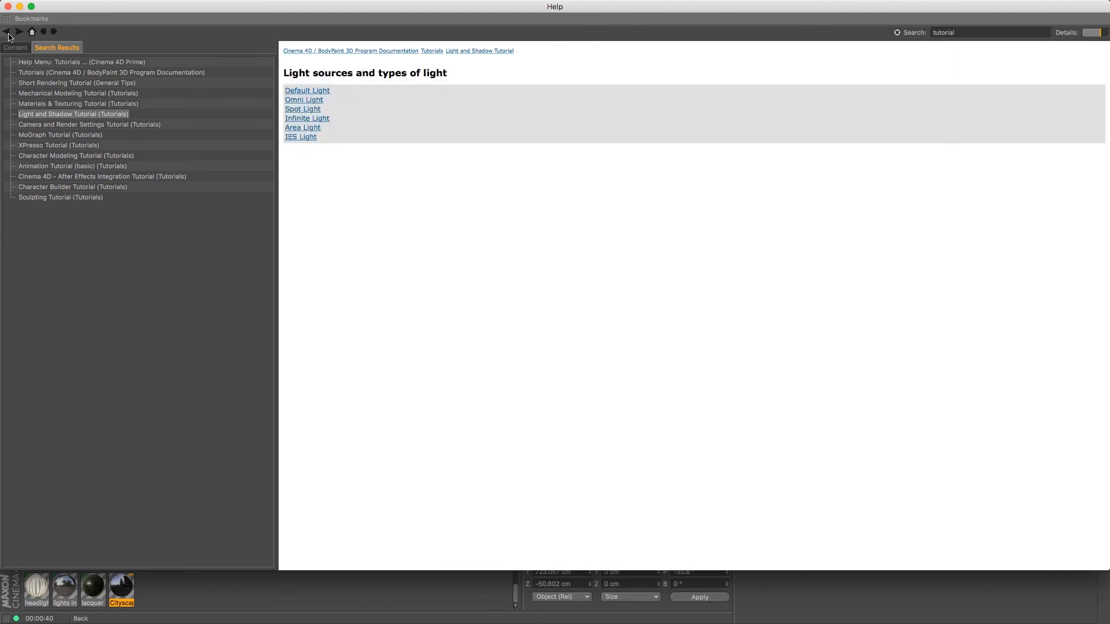
left_click(317, 129)
scroll(435, 268, "down", 10)
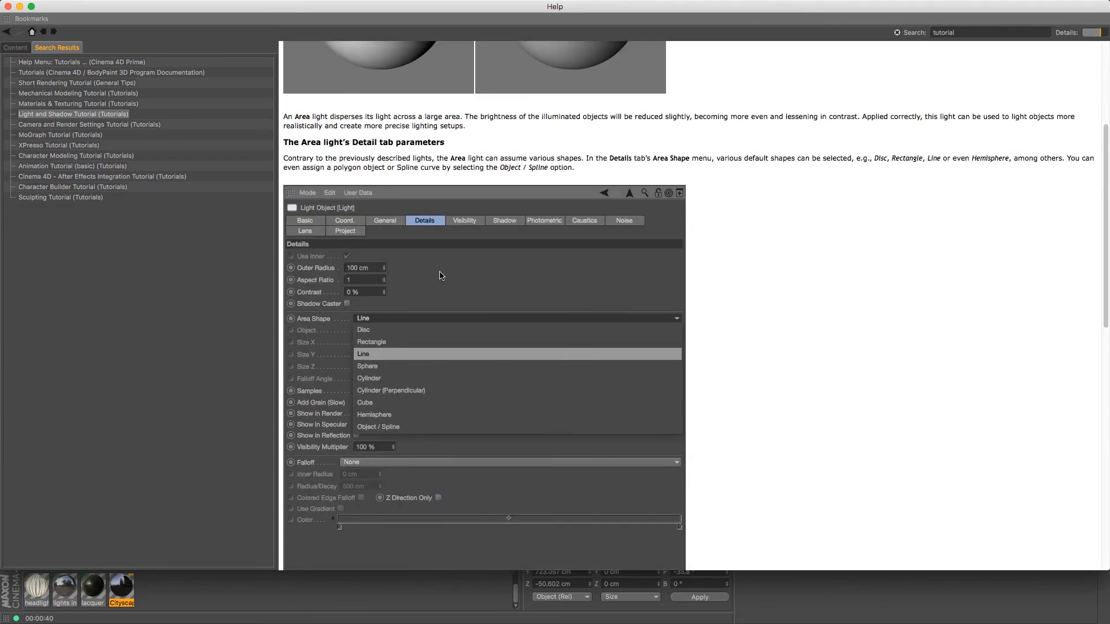
scroll(445, 281, "down", 8)
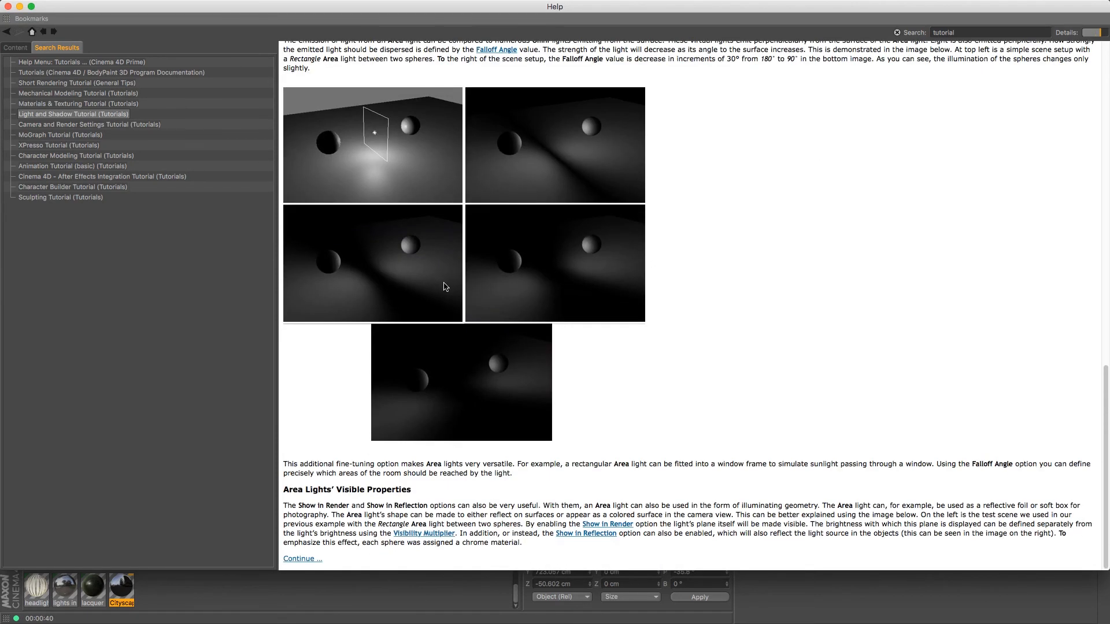
left_click(6, 31)
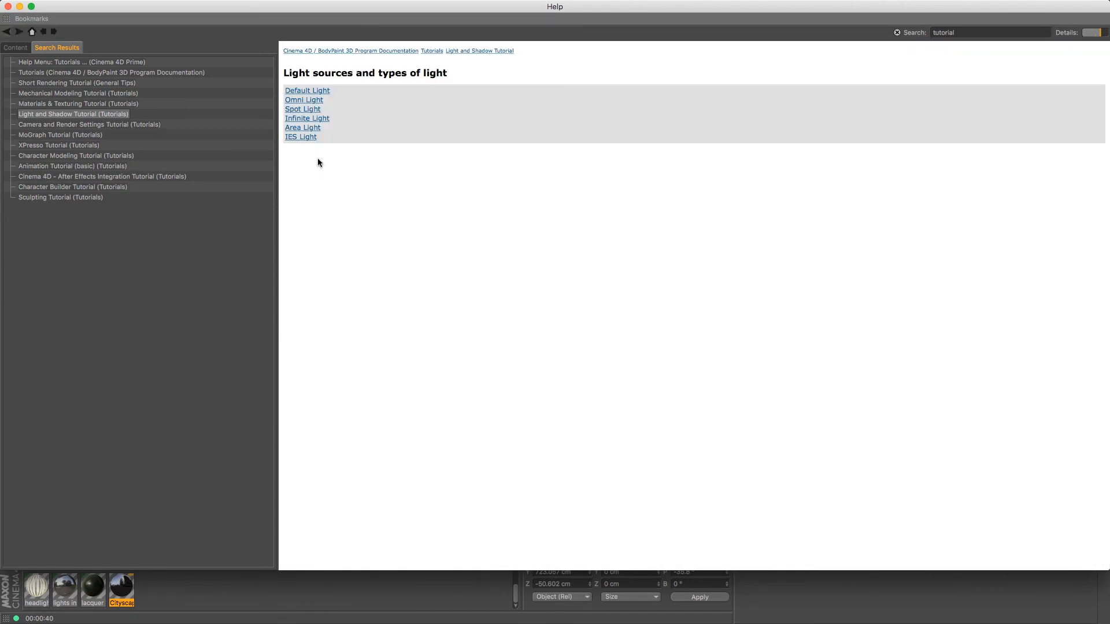
View the tutorial's IES Light page and close the help window.
left_click(303, 138)
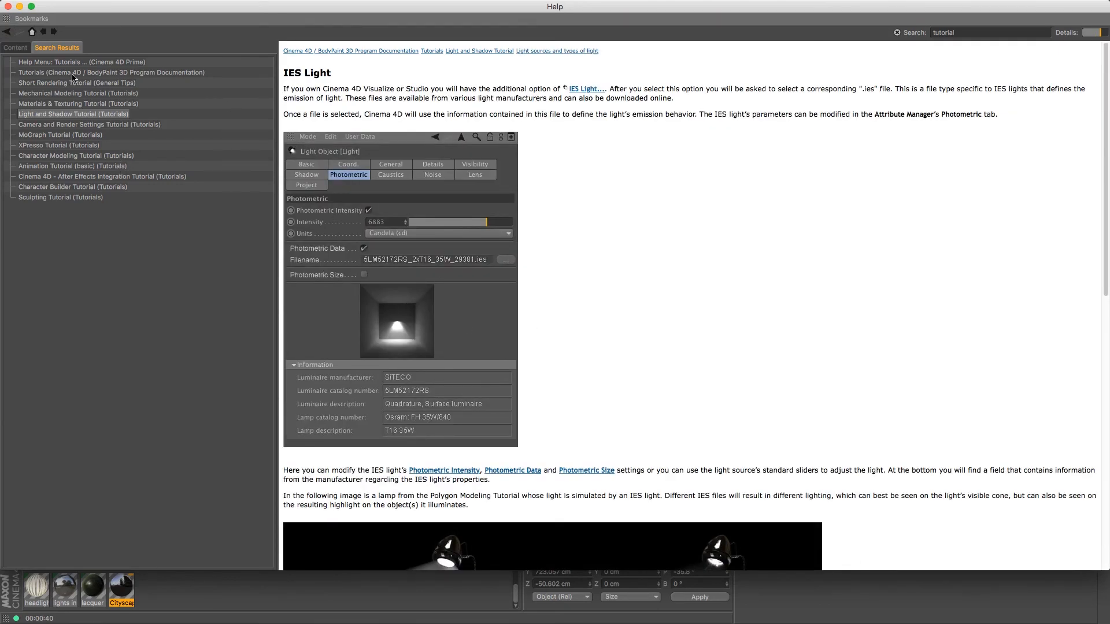
left_click(6, 31)
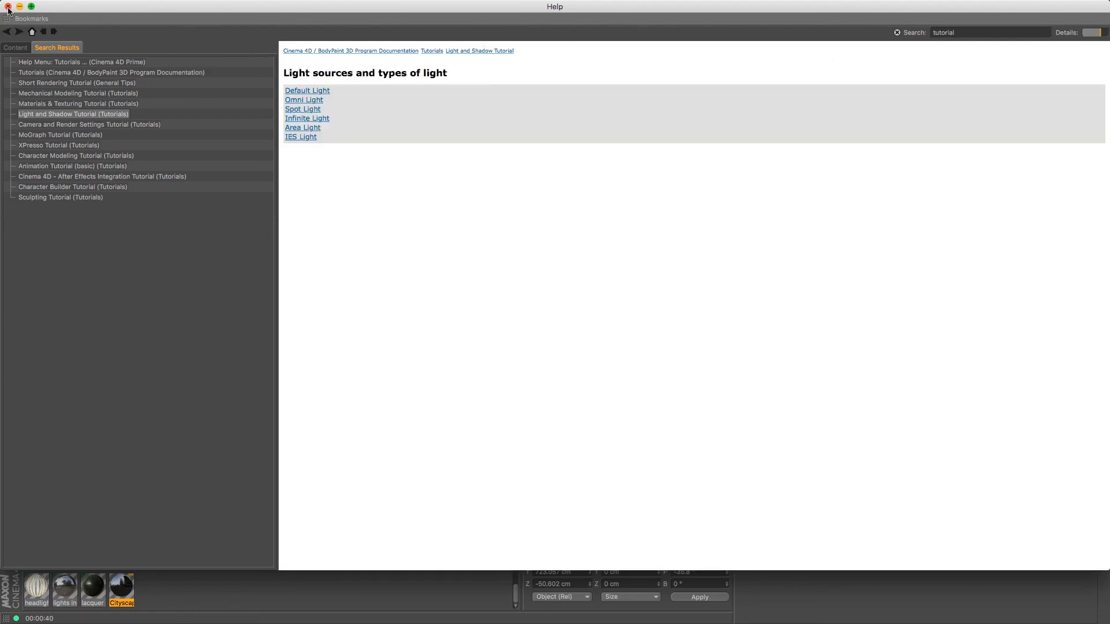
double_click(112, 10)
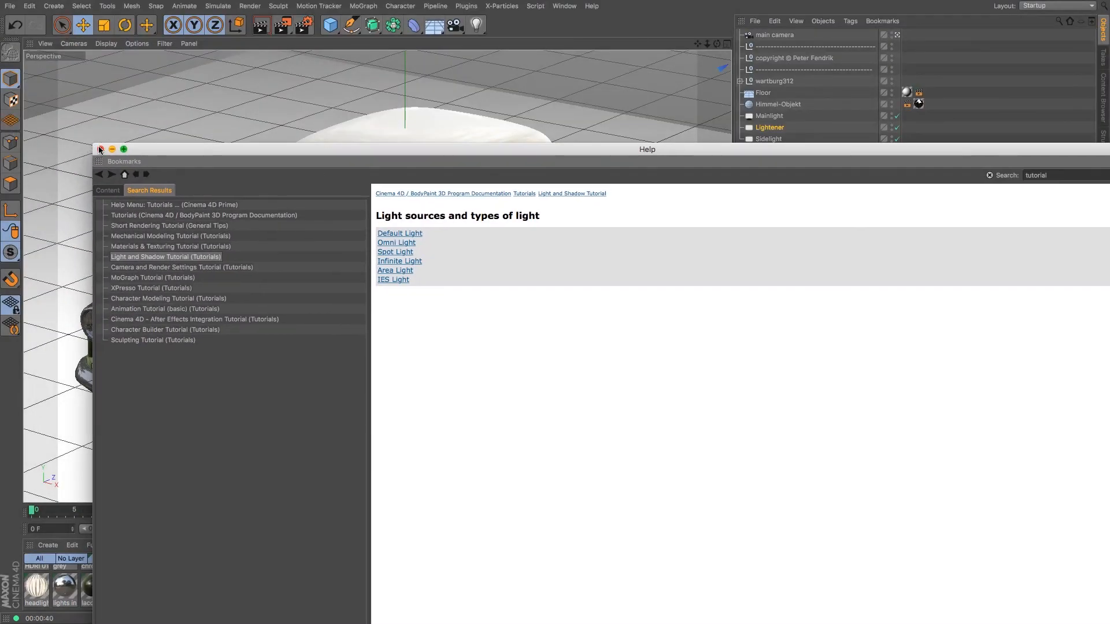
left_click(97, 153)
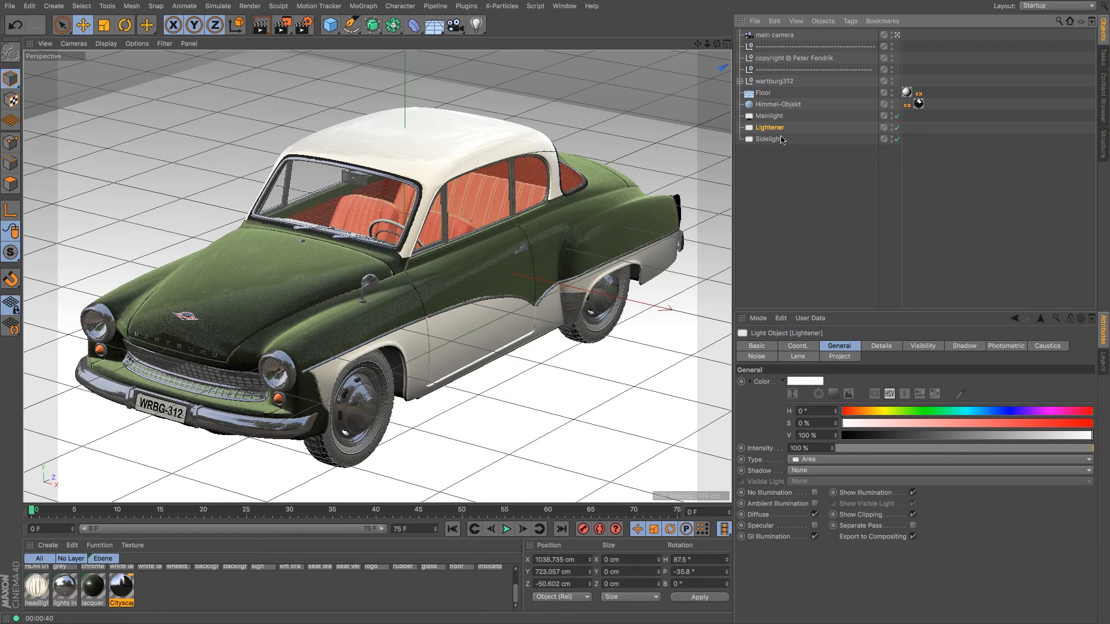
Select the Mainlight to review its settings, clear the selection, and add a new area light to the scene.
left_click(769, 117)
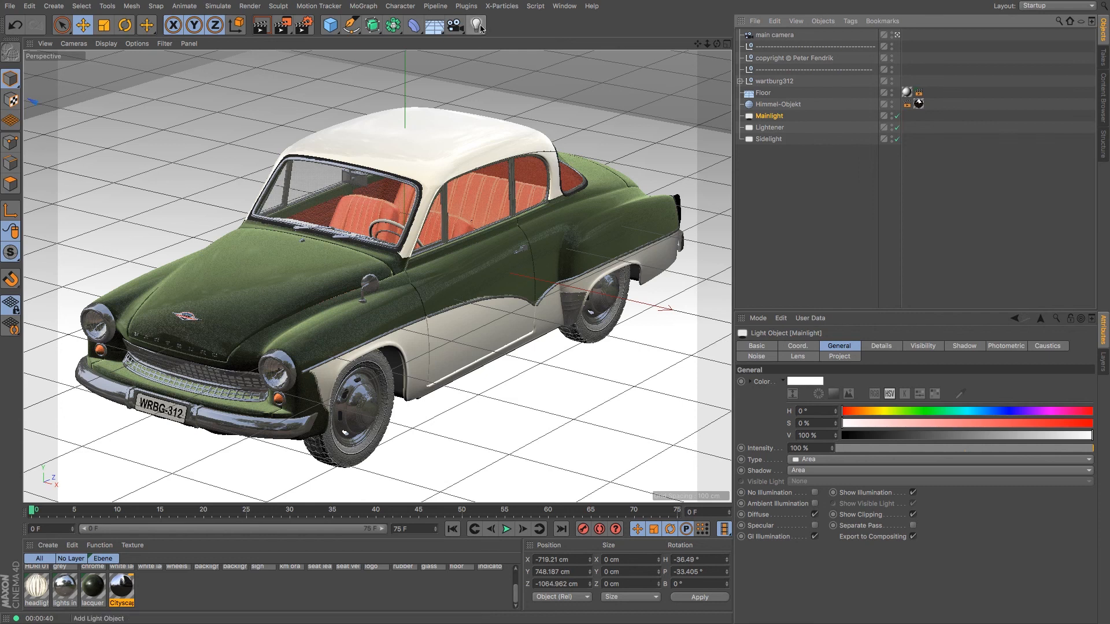
left_click(830, 176)
left_click_drag(475, 24, 615, 68)
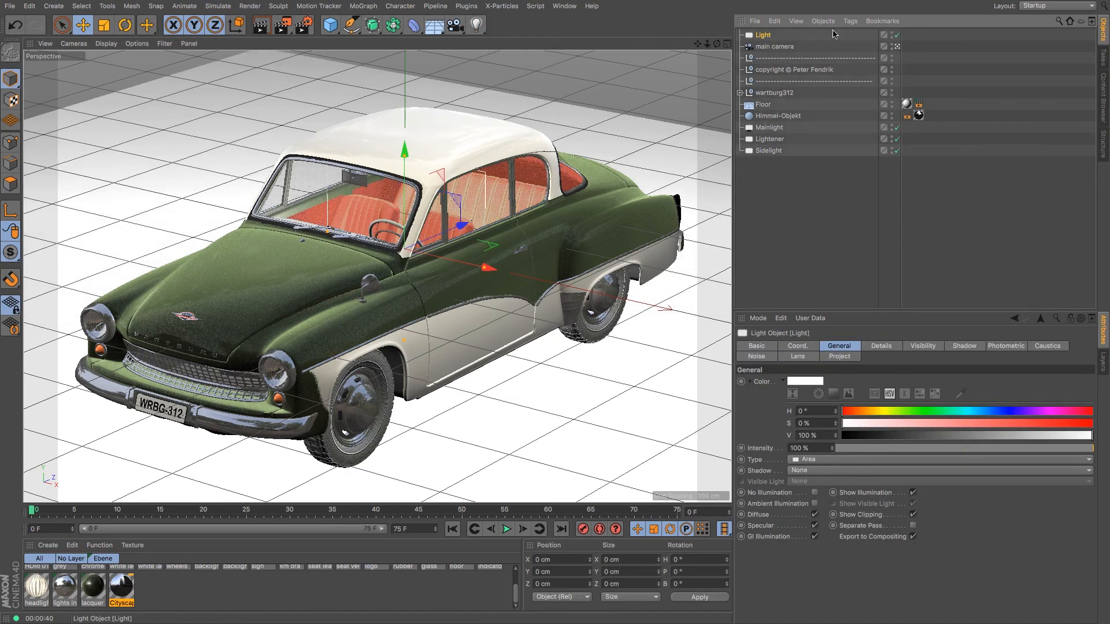
Look through the new light as the camera and aim it down at the car from about X -512, Y 438, Z -1032 cm.
left_click(74, 43)
mouse_move(126, 65)
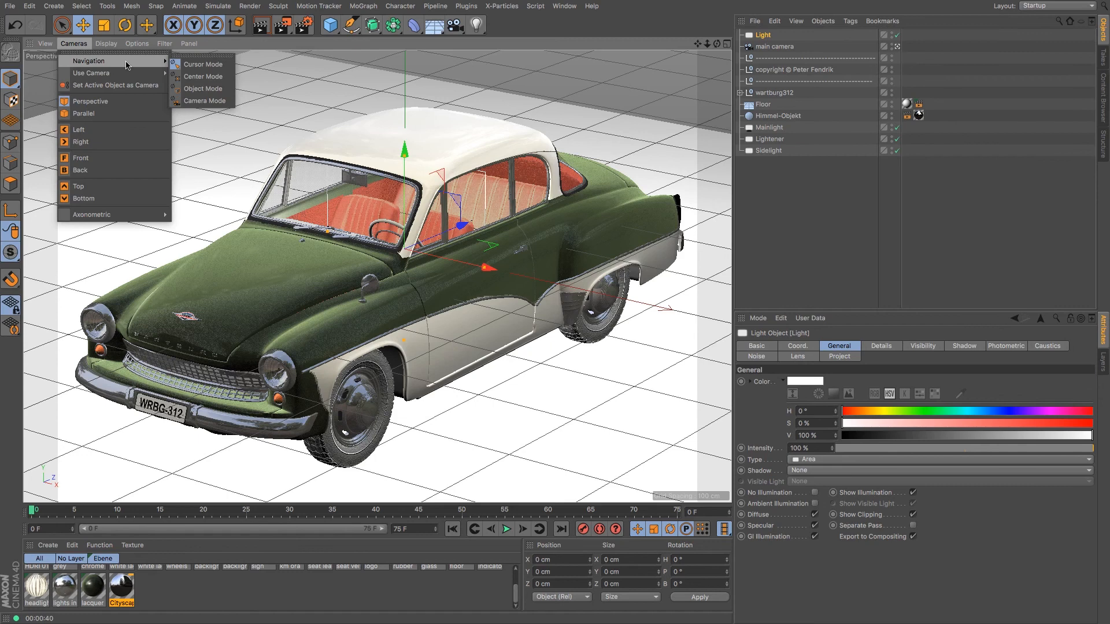
left_click(115, 85)
right_click_drag(277, 303, 196, 290, "alt")
middle_click_drag(196, 291, 458, 397, "alt")
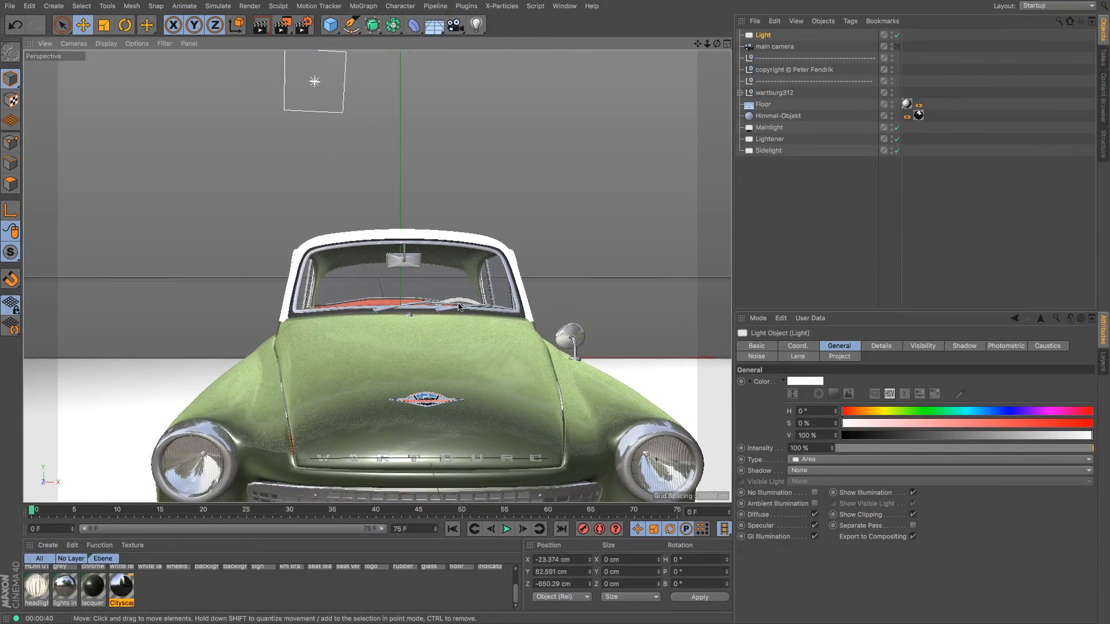
middle_click_drag(433, 286, 438, 296, "alt")
right_click_drag(438, 295, 386, 272, "alt")
left_click_drag(386, 272, 405, 327, "alt")
middle_click_drag(404, 324, 365, 231, "alt")
right_click_drag(366, 231, 403, 229, "alt")
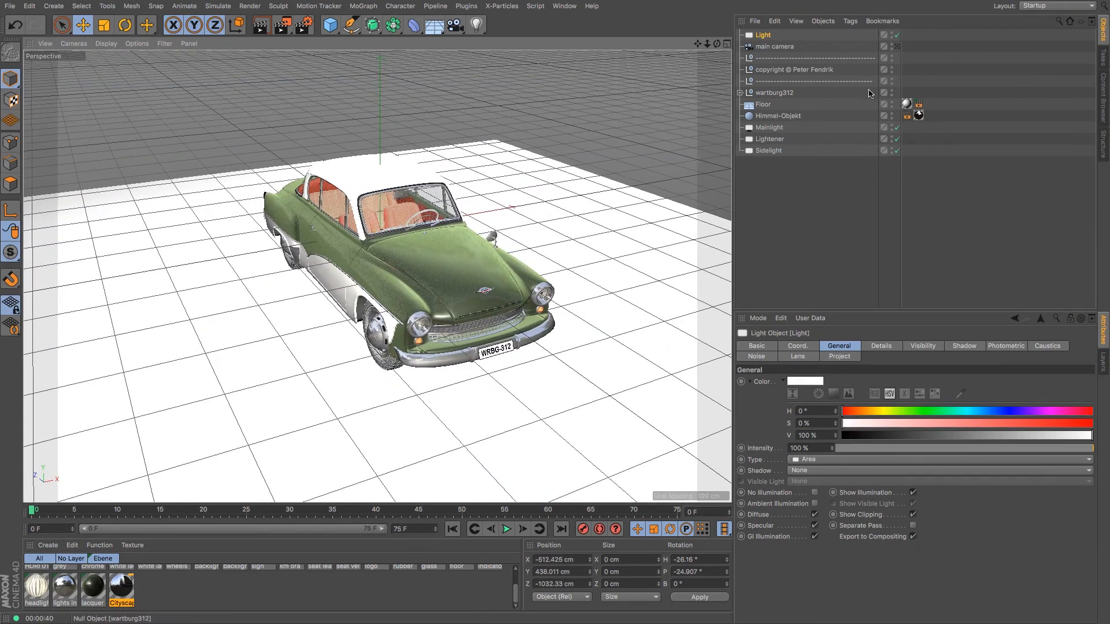
Set the new light's shadow to Area and disable the Mainlight, Lightener, Sidelight and the Himmel-Objekt sky.
left_click(896, 128)
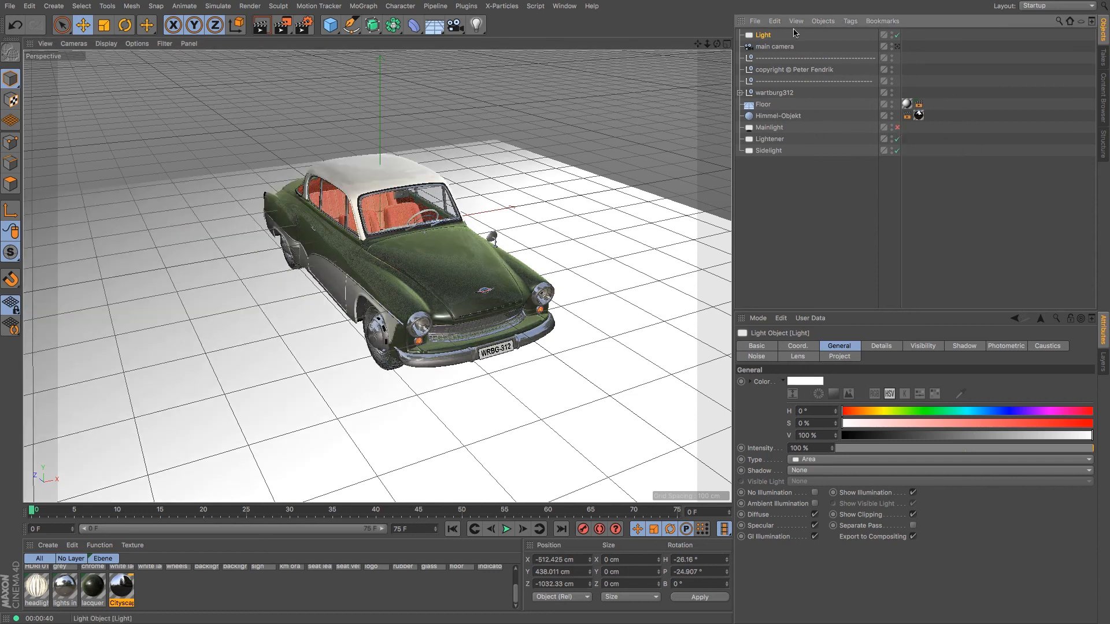
left_click(811, 472)
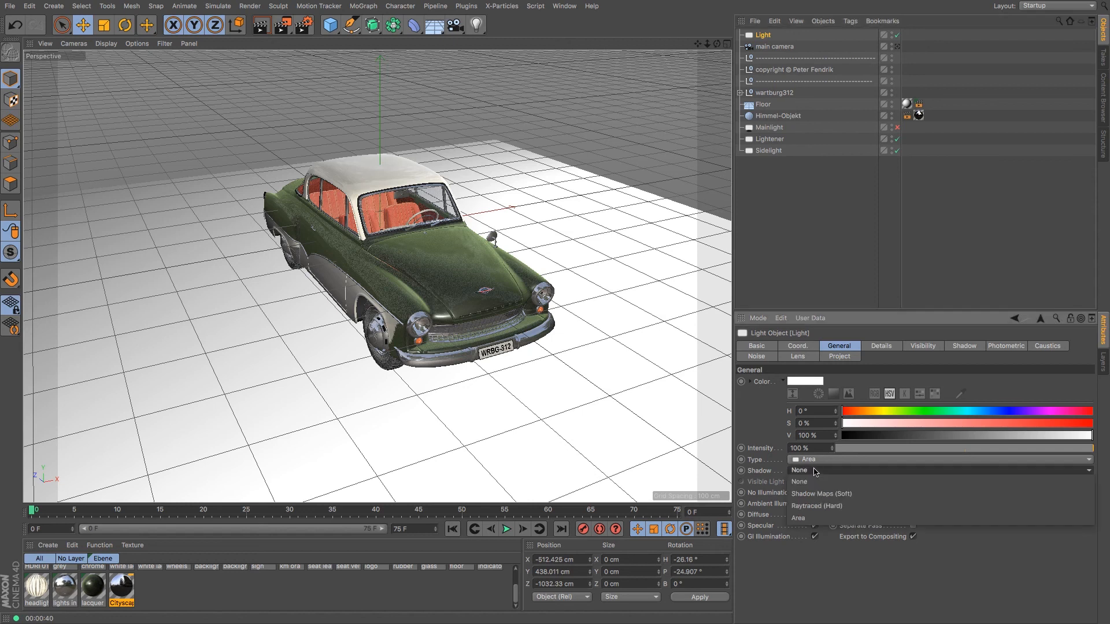
left_click(811, 519)
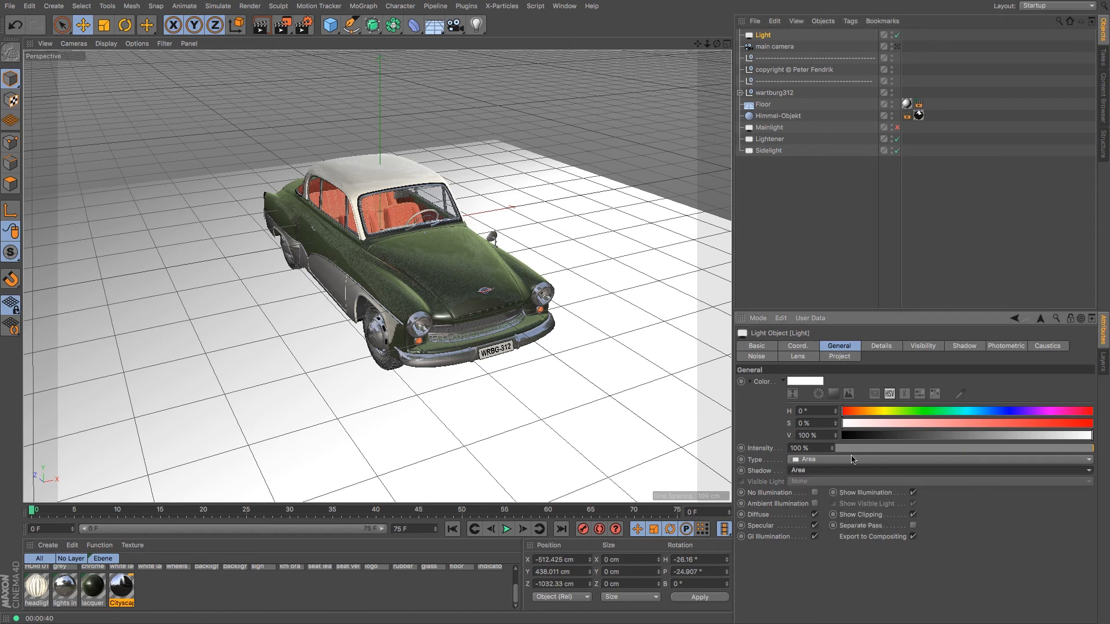
left_click(897, 139)
left_click(897, 151)
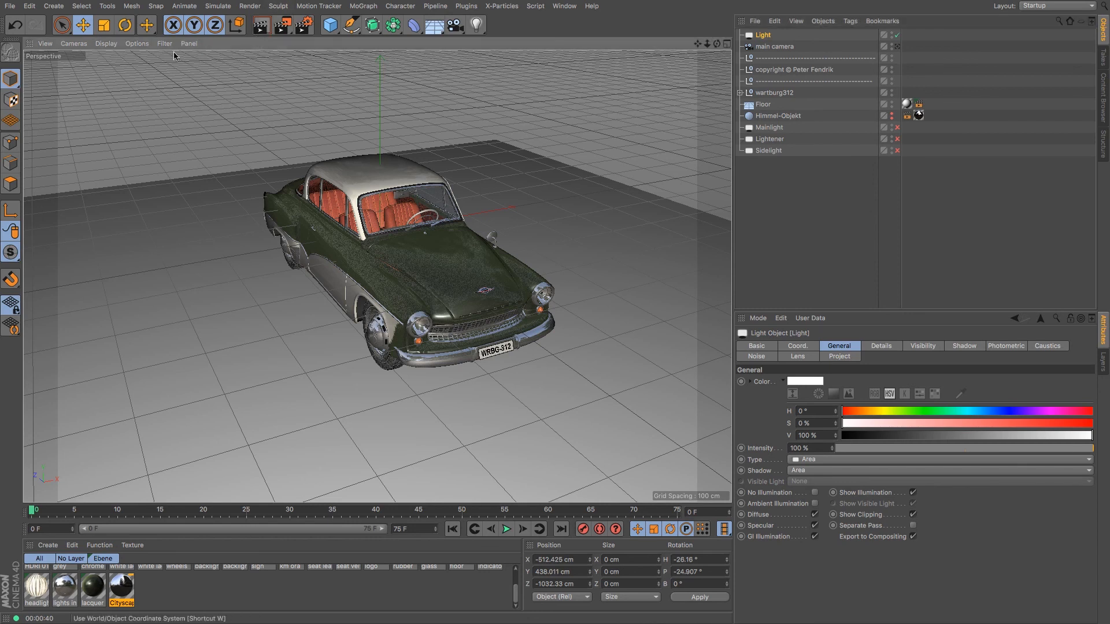
Switch the viewport to the main camera and render the view with only the new light.
left_click(74, 44)
mouse_move(108, 74)
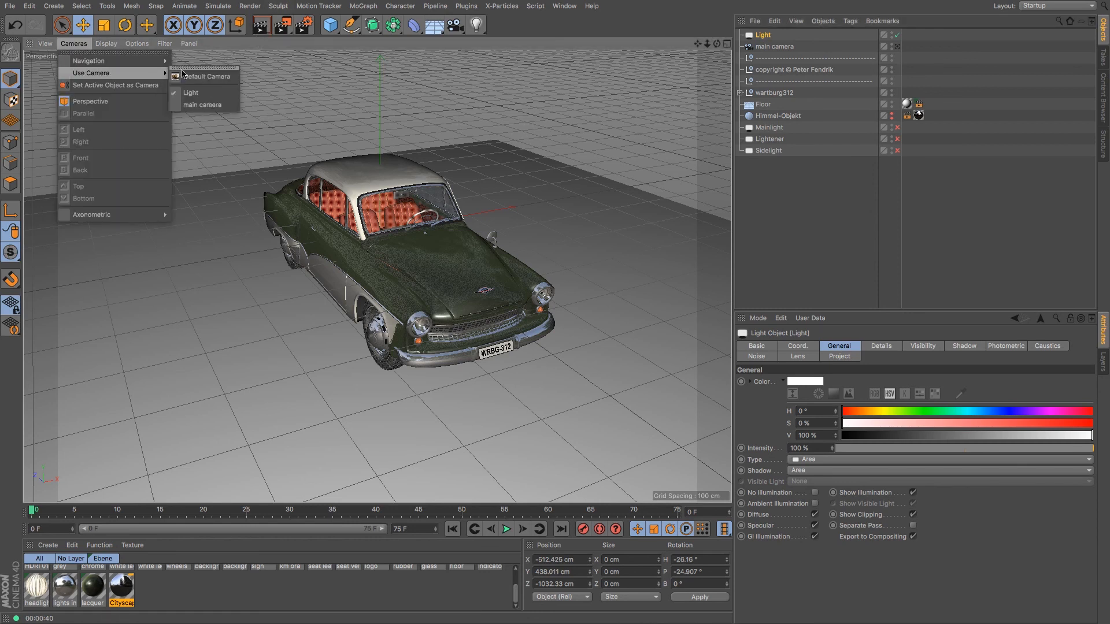
left_click(203, 105)
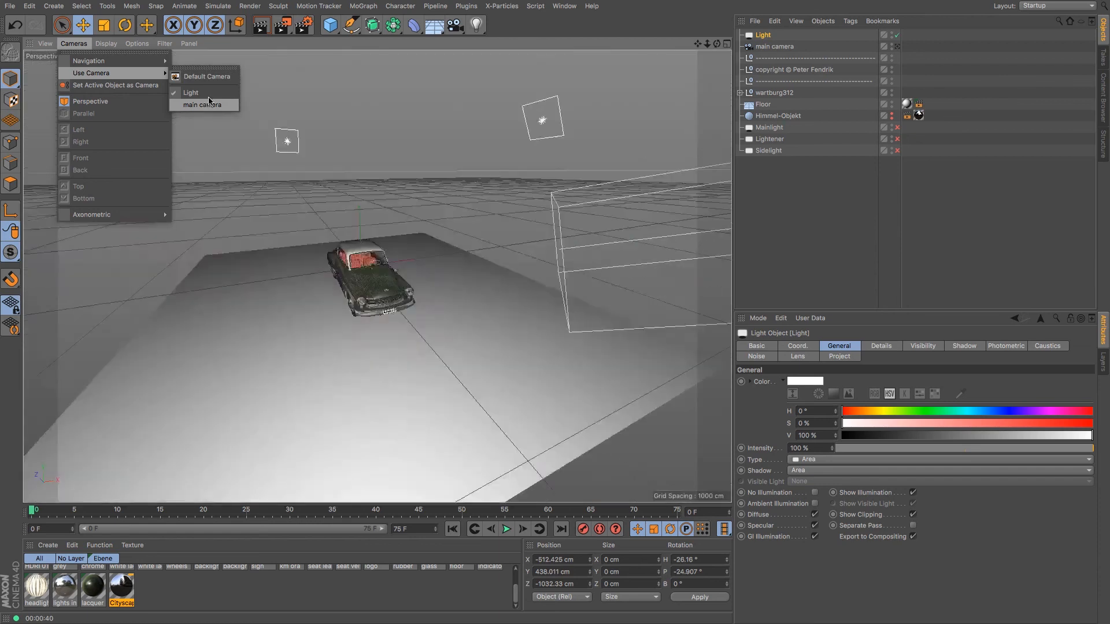
key("ctrl+r")
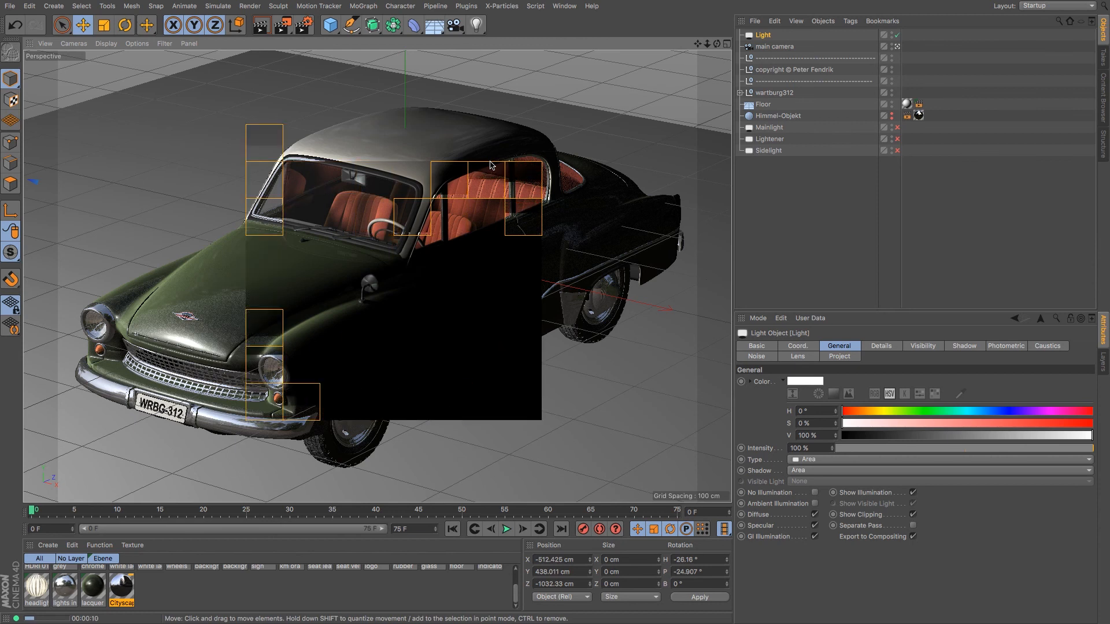
Rename the new area light as Main Light.
double_click(762, 35)
type("Main Light")
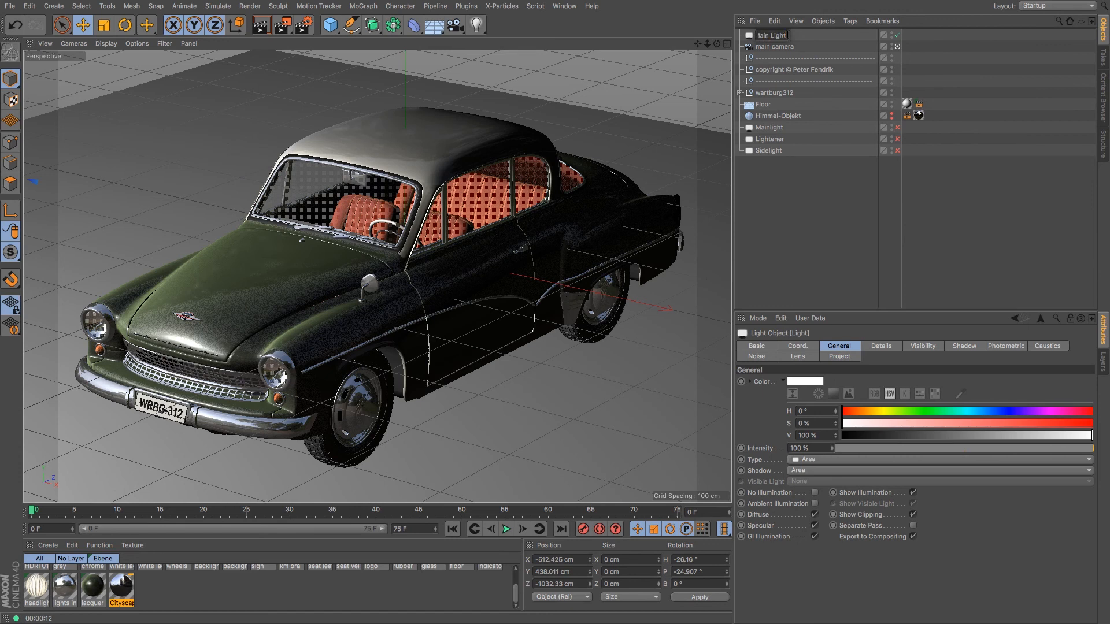
key("Return")
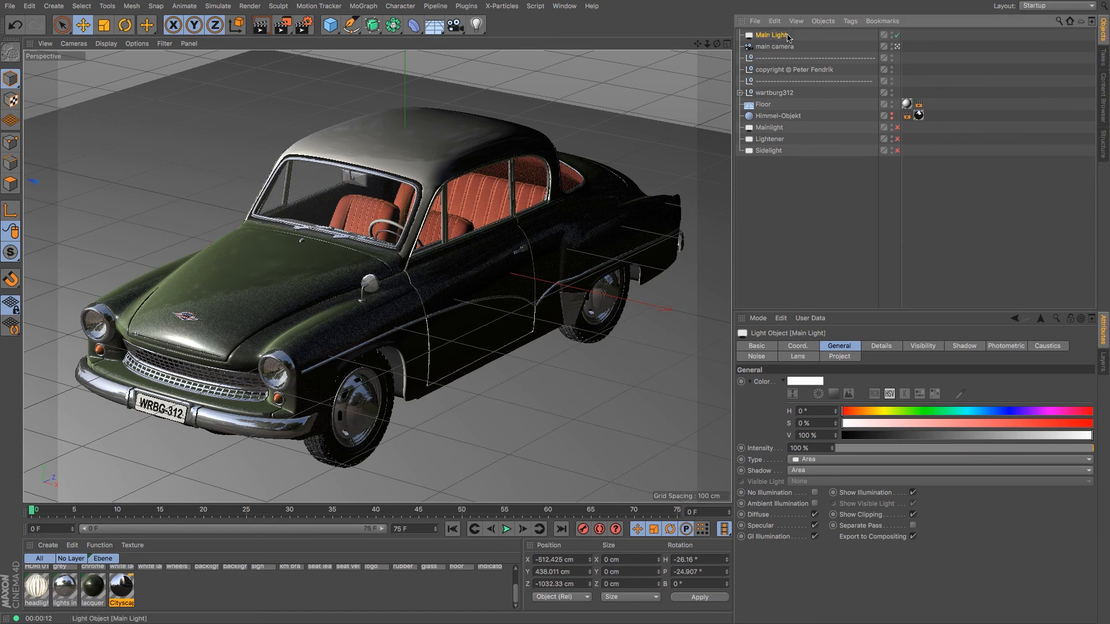